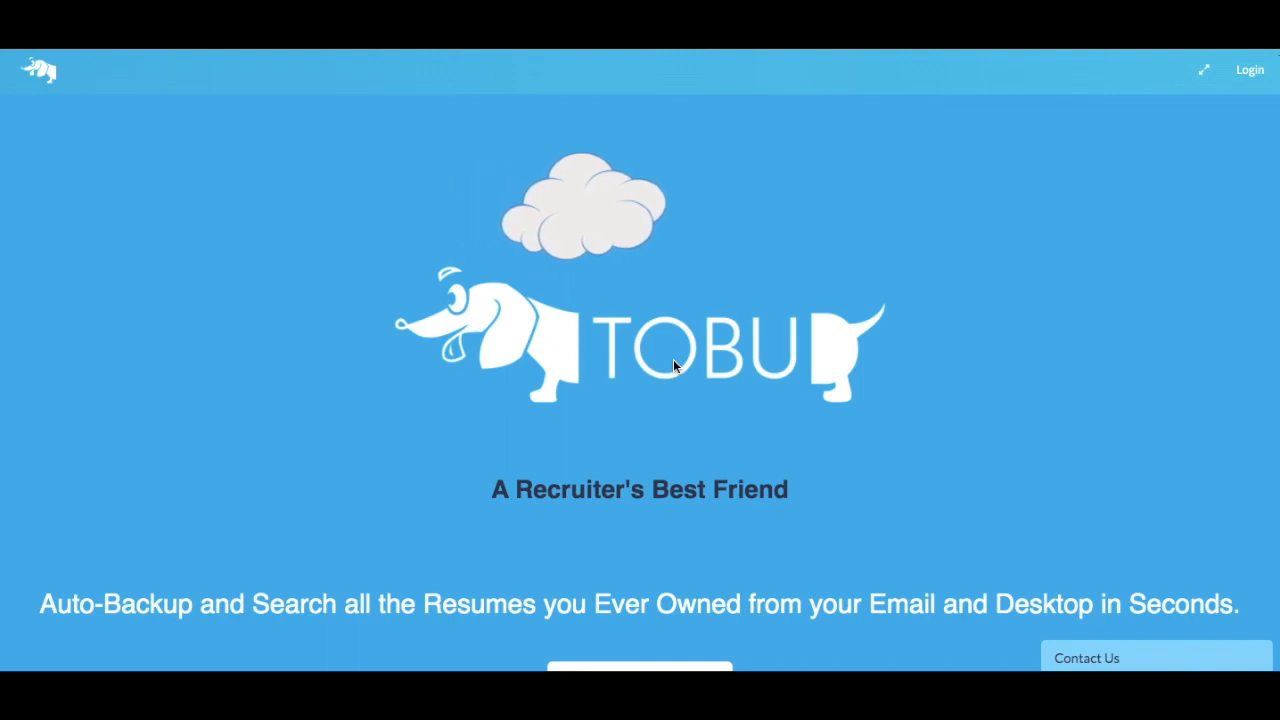
Step: Read through the "How Does Tobu Work?" section of the home page, from email linking to Organize, Track and Collaborate
{"action": "scroll", "coordinate": [980, 426], "scroll_direction": "down", "scroll_amount": 5}
{"action": "scroll", "coordinate": [980, 426], "scroll_direction": "down", "scroll_amount": 6}
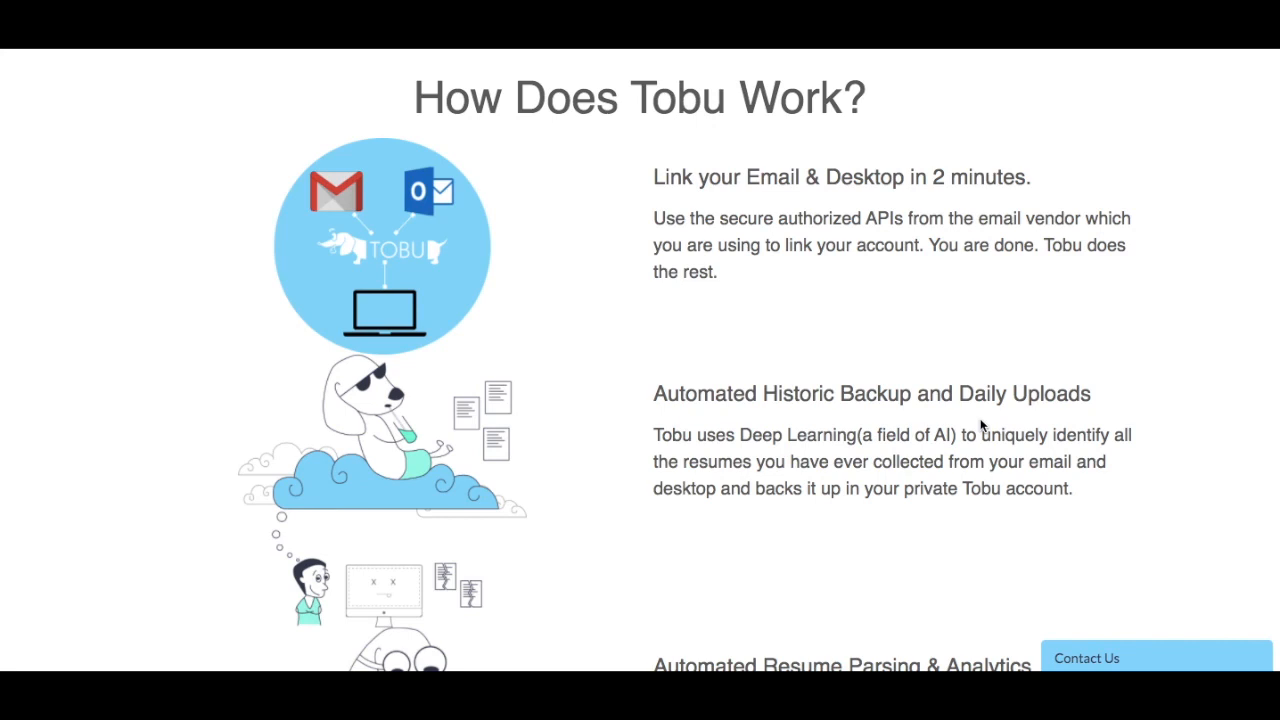
{"action": "scroll", "coordinate": [1163, 461], "scroll_direction": "down", "scroll_amount": 5}
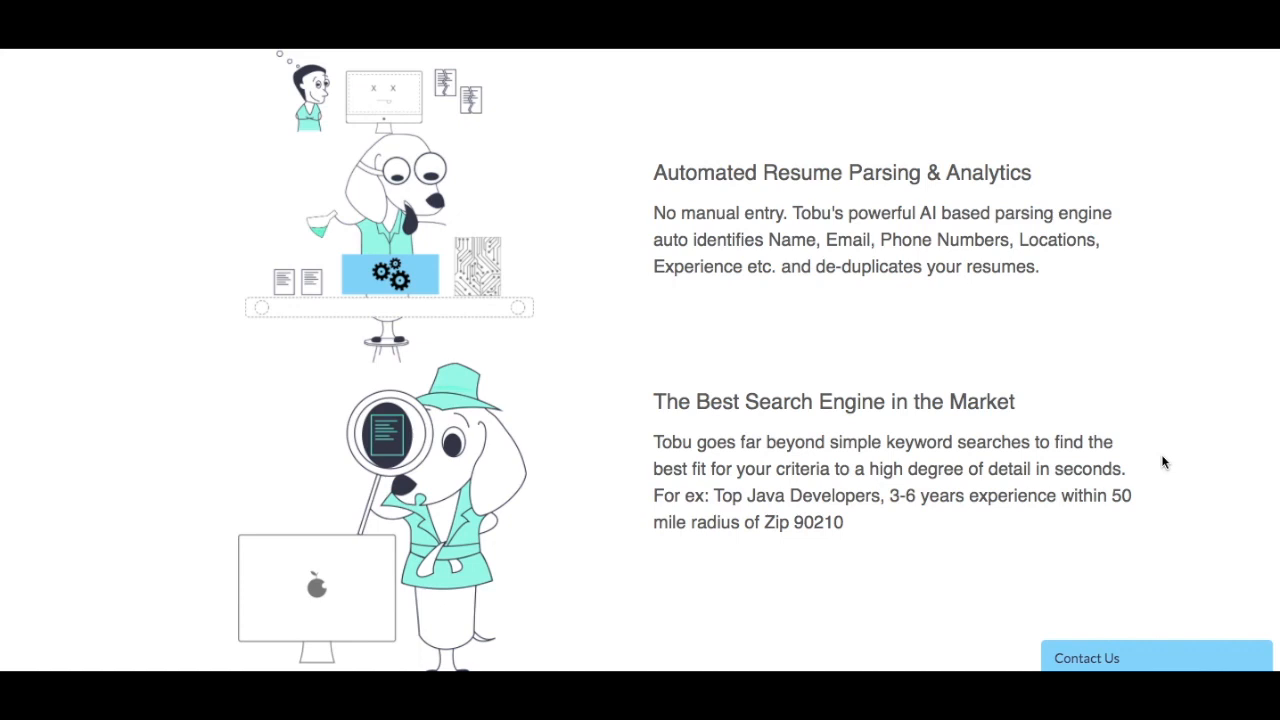
{"action": "scroll", "coordinate": [1170, 465], "scroll_direction": "down", "scroll_amount": 3}
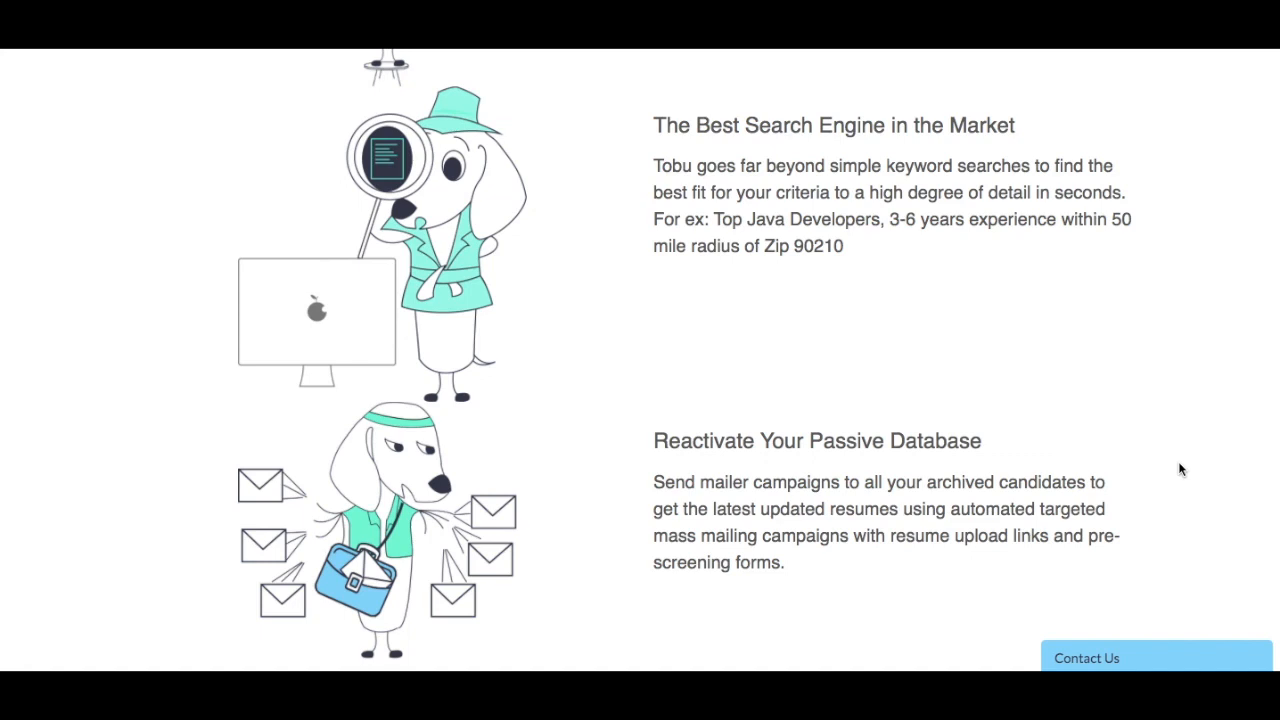
{"action": "scroll", "coordinate": [1179, 463], "scroll_direction": "down", "scroll_amount": 5}
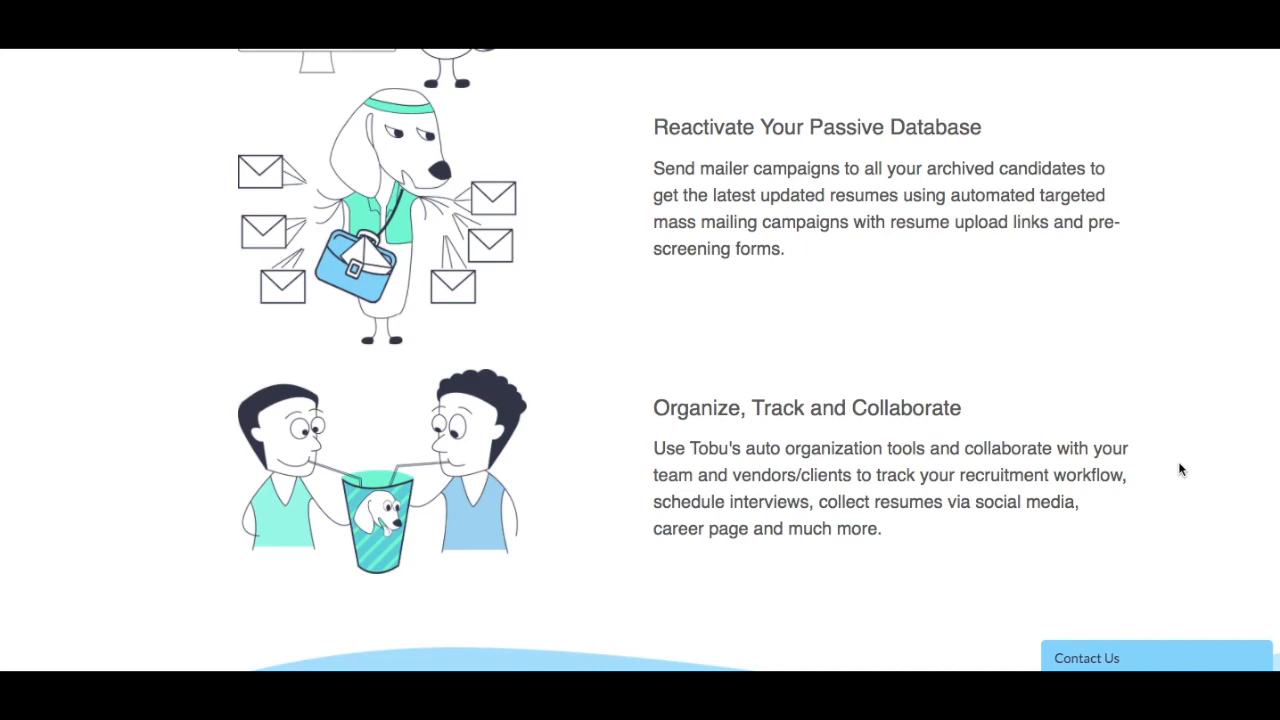
{"action": "scroll", "coordinate": [1180, 469], "scroll_direction": "down", "scroll_amount": 3}
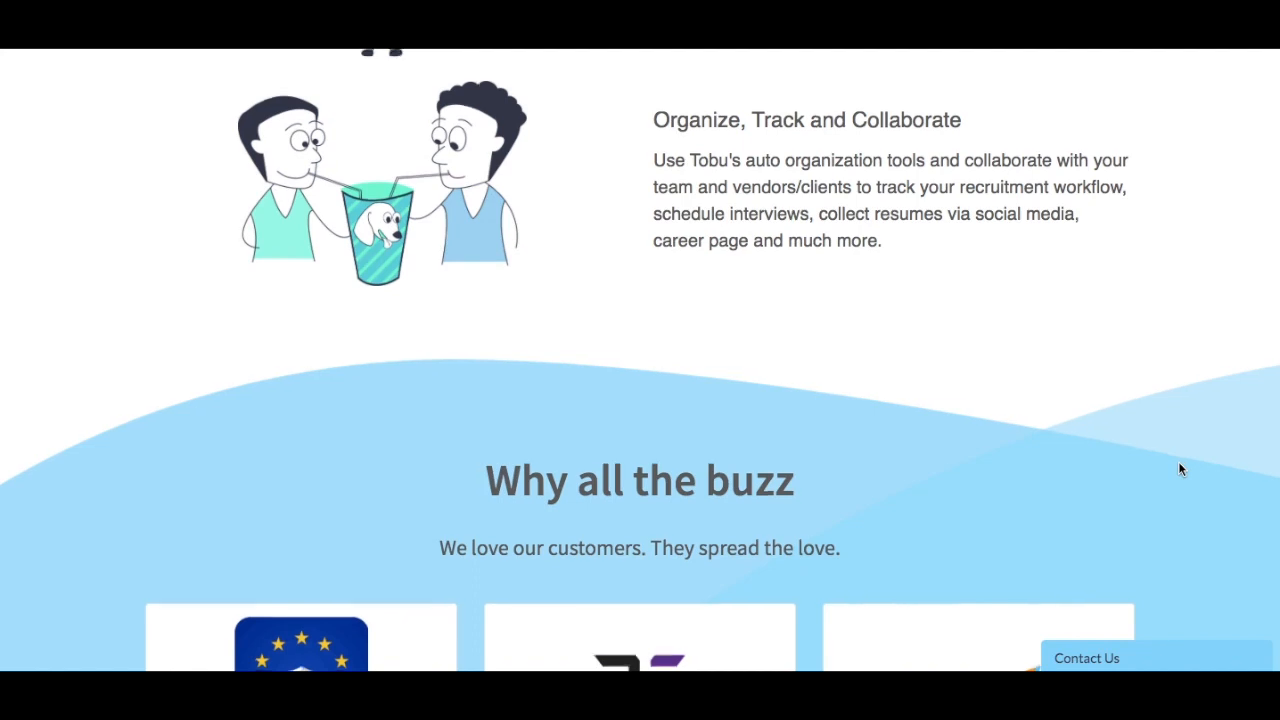
Step: Review the "Why all the buzz" cards, customer logos and testimonials down to the end of the home page
{"action": "scroll", "coordinate": [1180, 469], "scroll_direction": "down", "scroll_amount": 4}
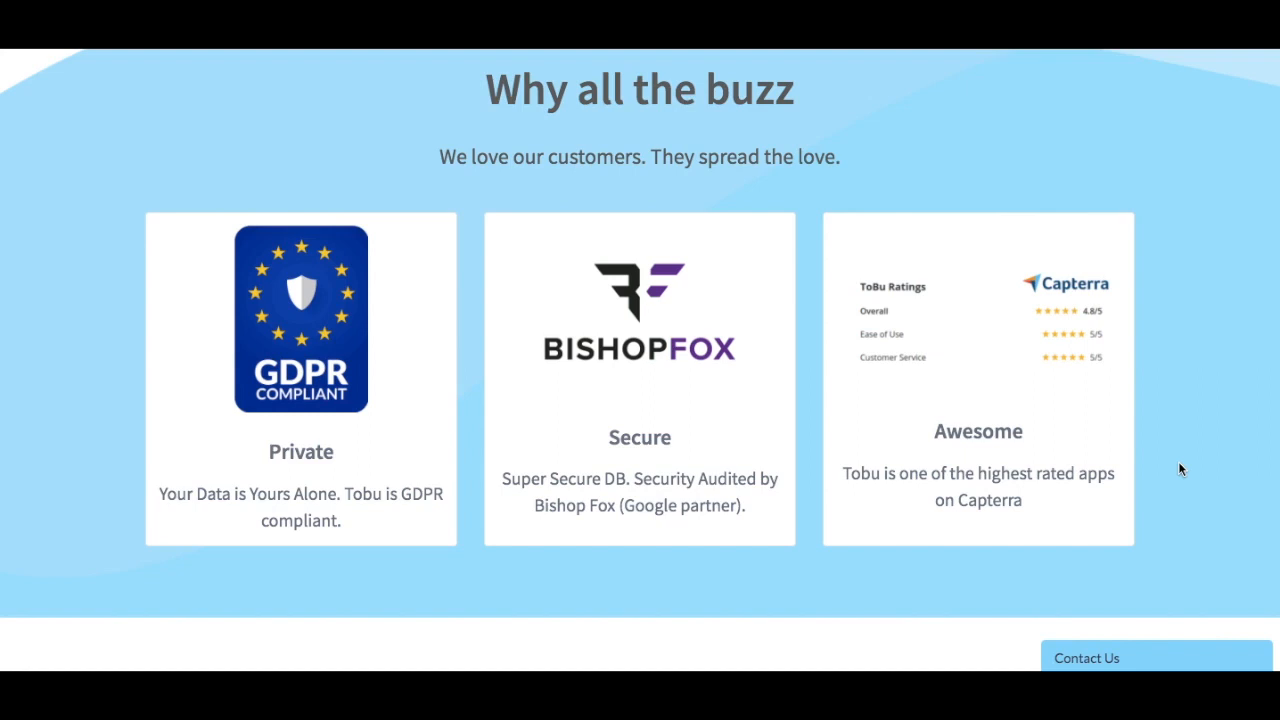
{"action": "scroll", "coordinate": [1180, 468], "scroll_direction": "down", "scroll_amount": 6}
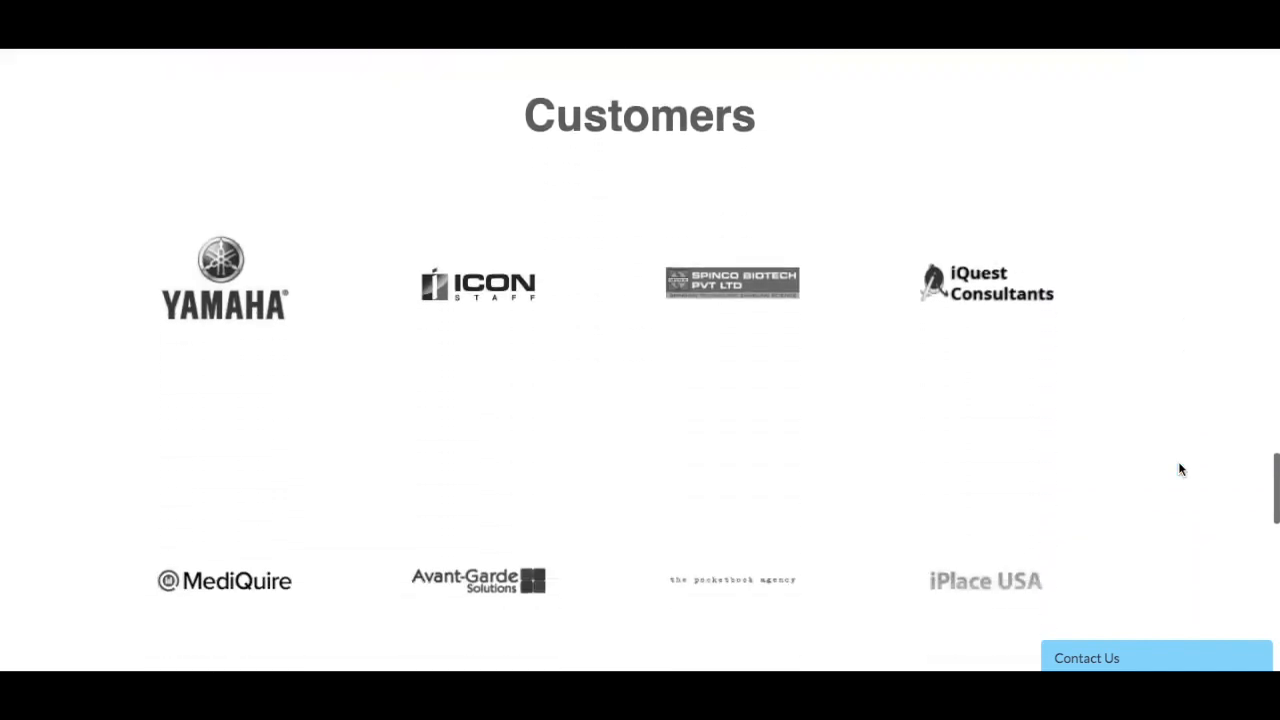
{"action": "scroll", "coordinate": [1180, 468], "scroll_direction": "down", "scroll_amount": 8}
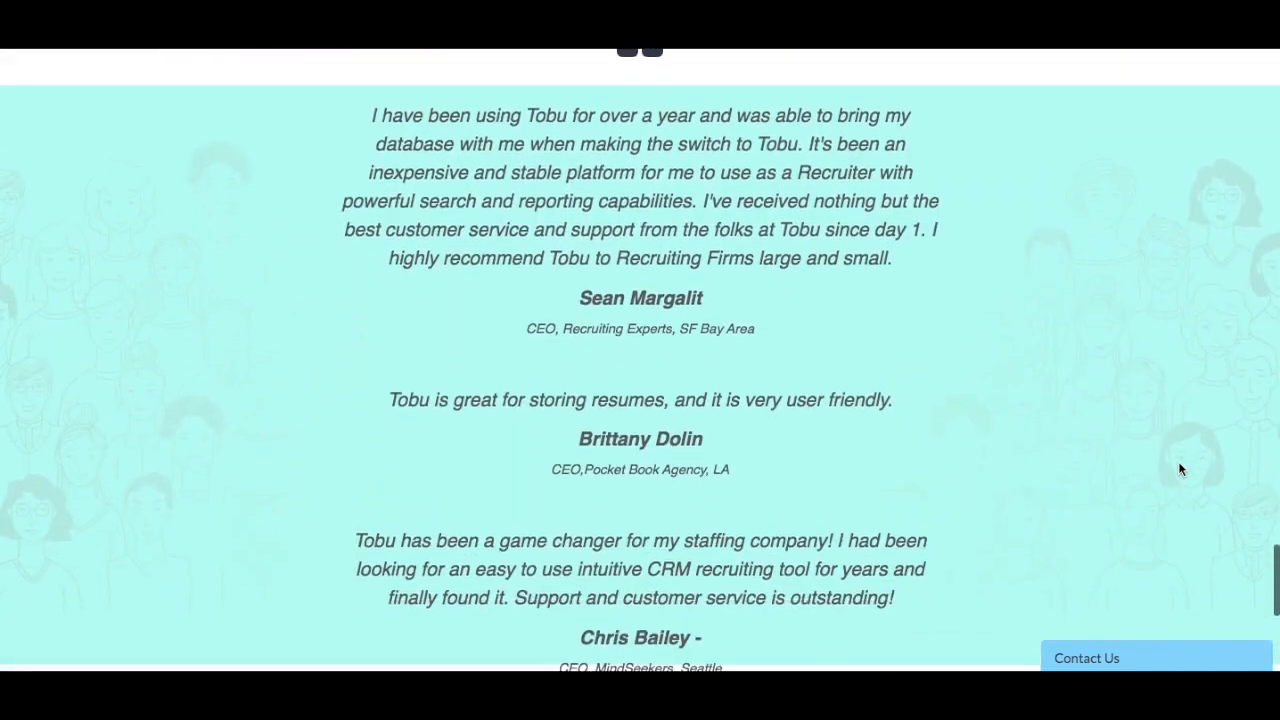
{"action": "scroll", "coordinate": [1180, 468], "scroll_direction": "down", "scroll_amount": 1}
{"action": "scroll", "coordinate": [1180, 468], "scroll_direction": "up", "scroll_amount": 1}
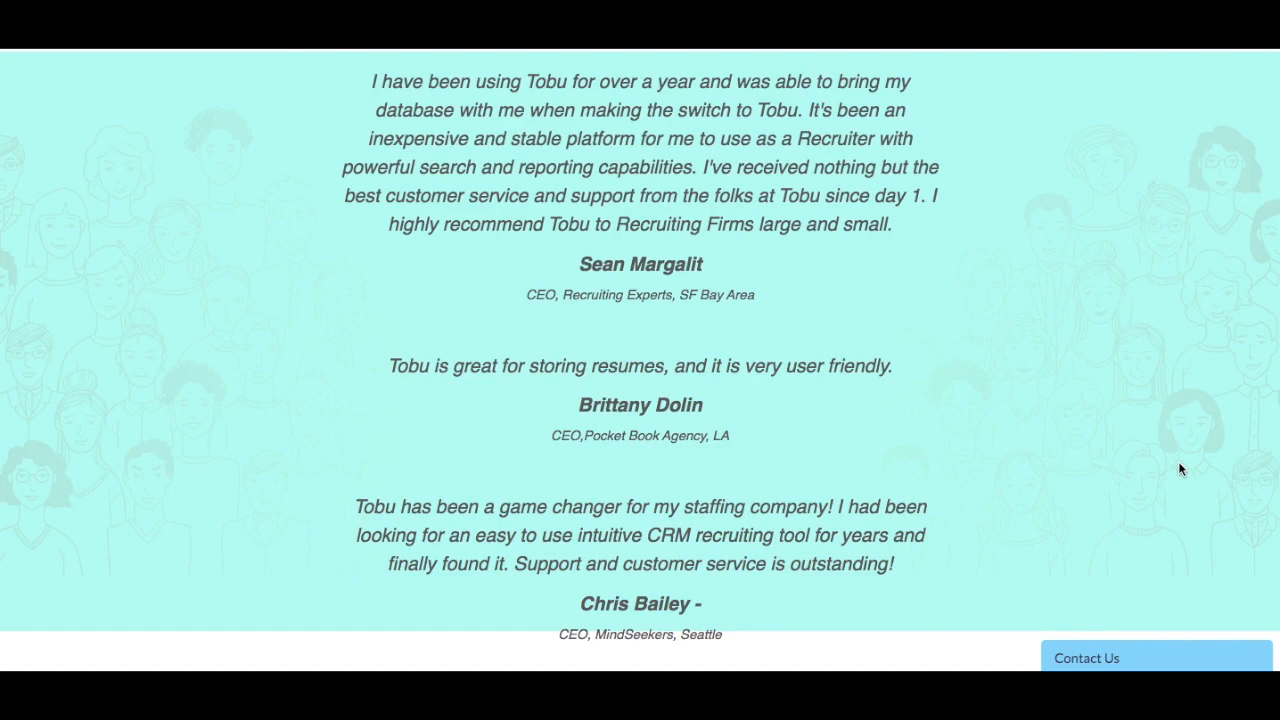
{"action": "scroll", "coordinate": [1180, 468], "scroll_direction": "down", "scroll_amount": 3}
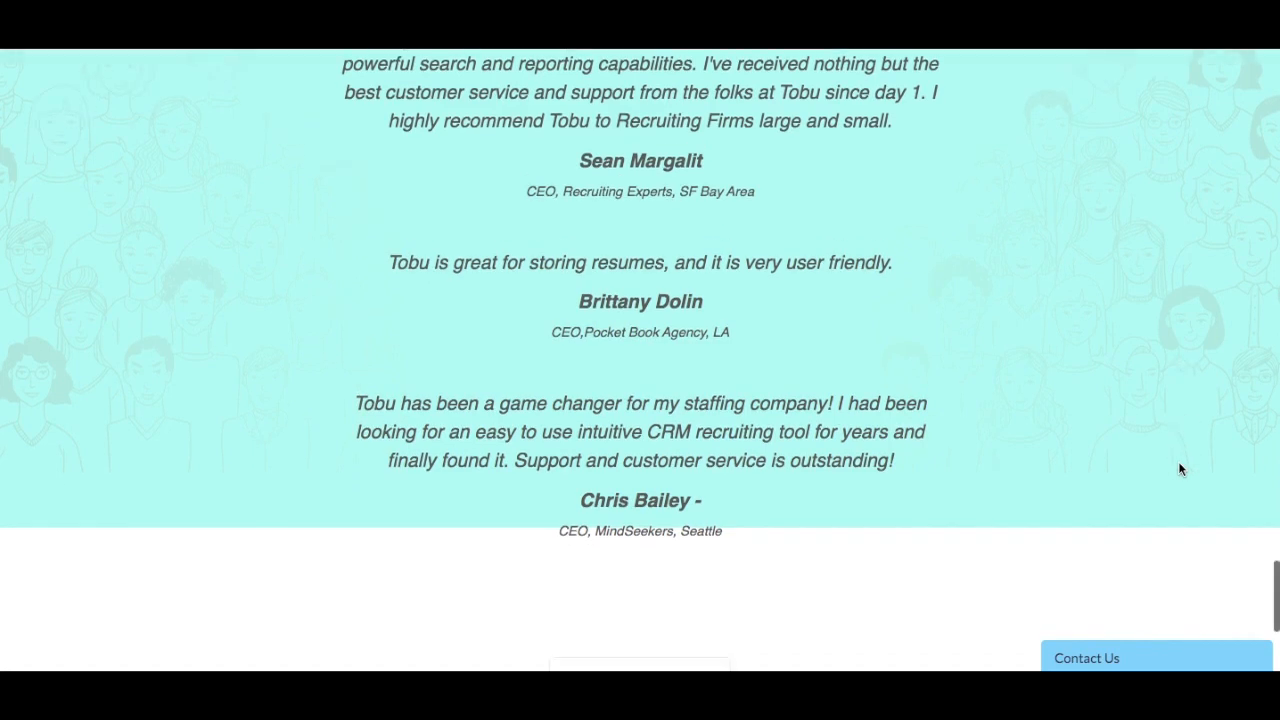
{"action": "scroll", "coordinate": [1178, 469], "scroll_direction": "down", "scroll_amount": 1}
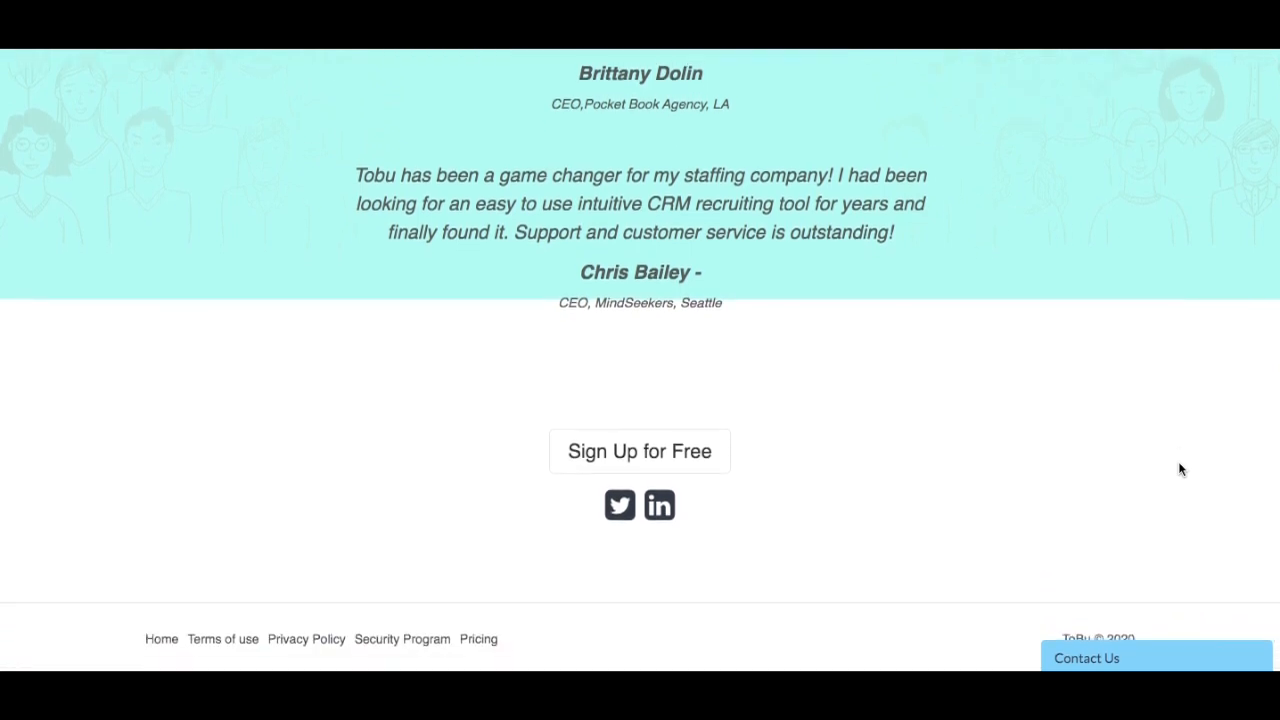
{"action": "scroll", "coordinate": [1179, 465], "scroll_direction": "up", "scroll_amount": 1}
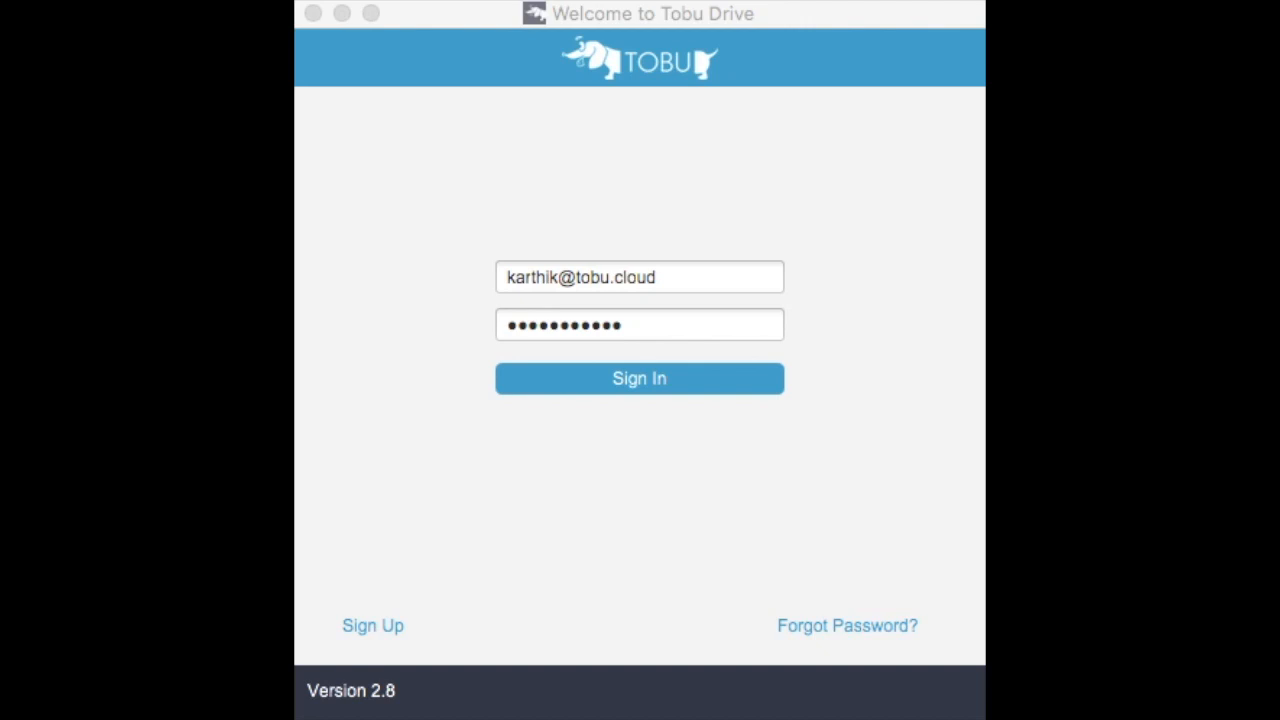
Step: Open the Add Candidates option from the Candidate Inbox
{"action": "left_click", "coordinate": [865, 199]}
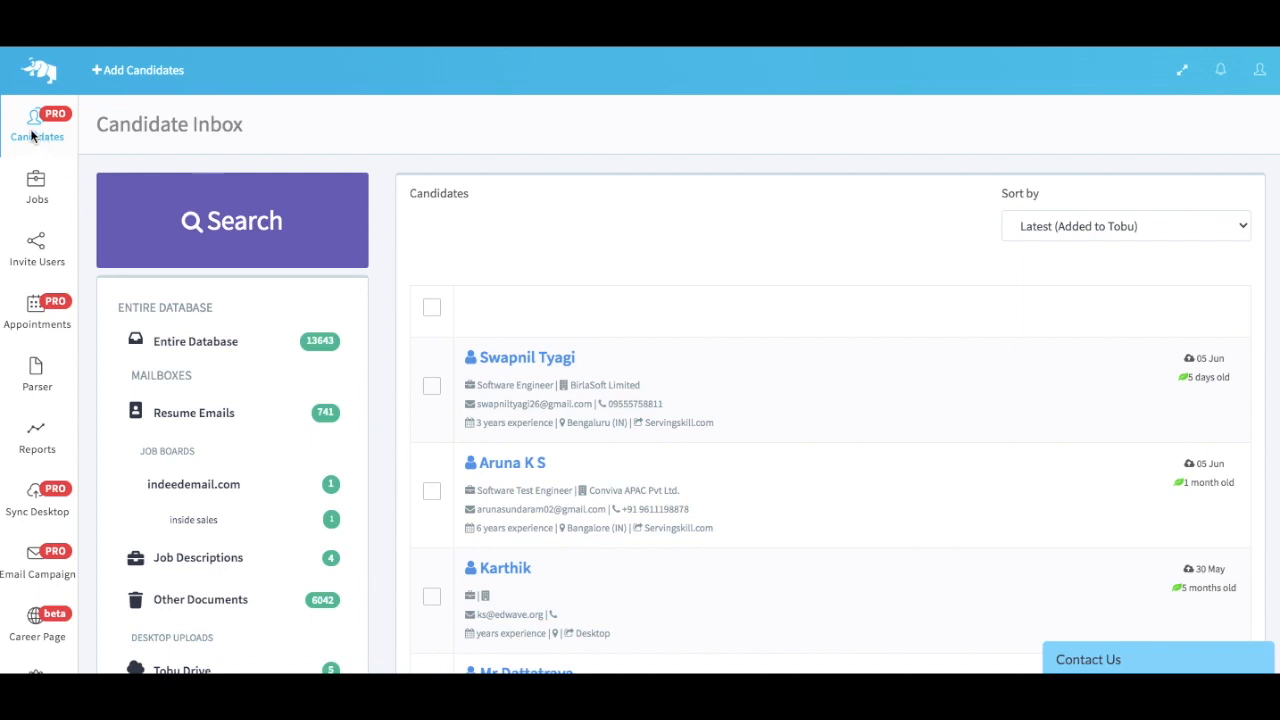
{"action": "left_click", "coordinate": [158, 73]}
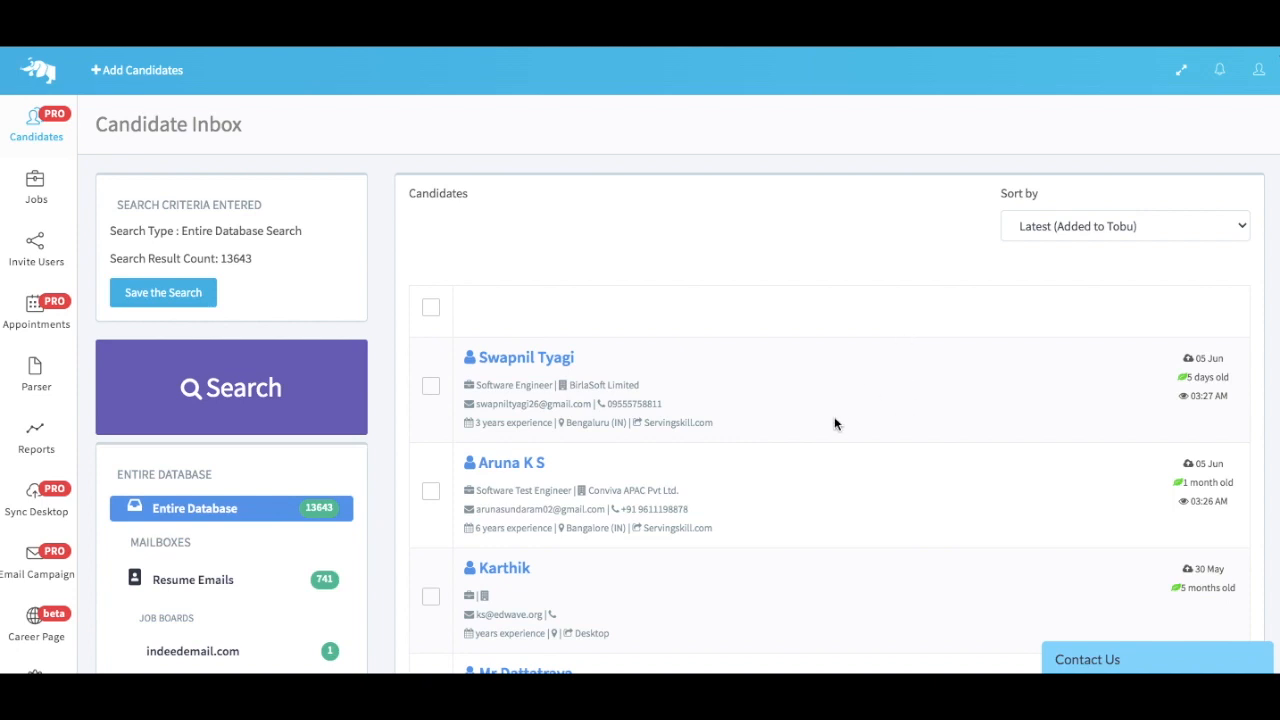
Step: Examine the Entire Database candidate list and its folders for mailboxes, job boards, desktop uploads and other sources
{"action": "scroll", "coordinate": [834, 424], "scroll_direction": "down", "scroll_amount": 2}
{"action": "scroll", "coordinate": [296, 449], "scroll_direction": "down", "scroll_amount": 1}
{"action": "scroll", "coordinate": [296, 449], "scroll_direction": "down", "scroll_amount": 5}
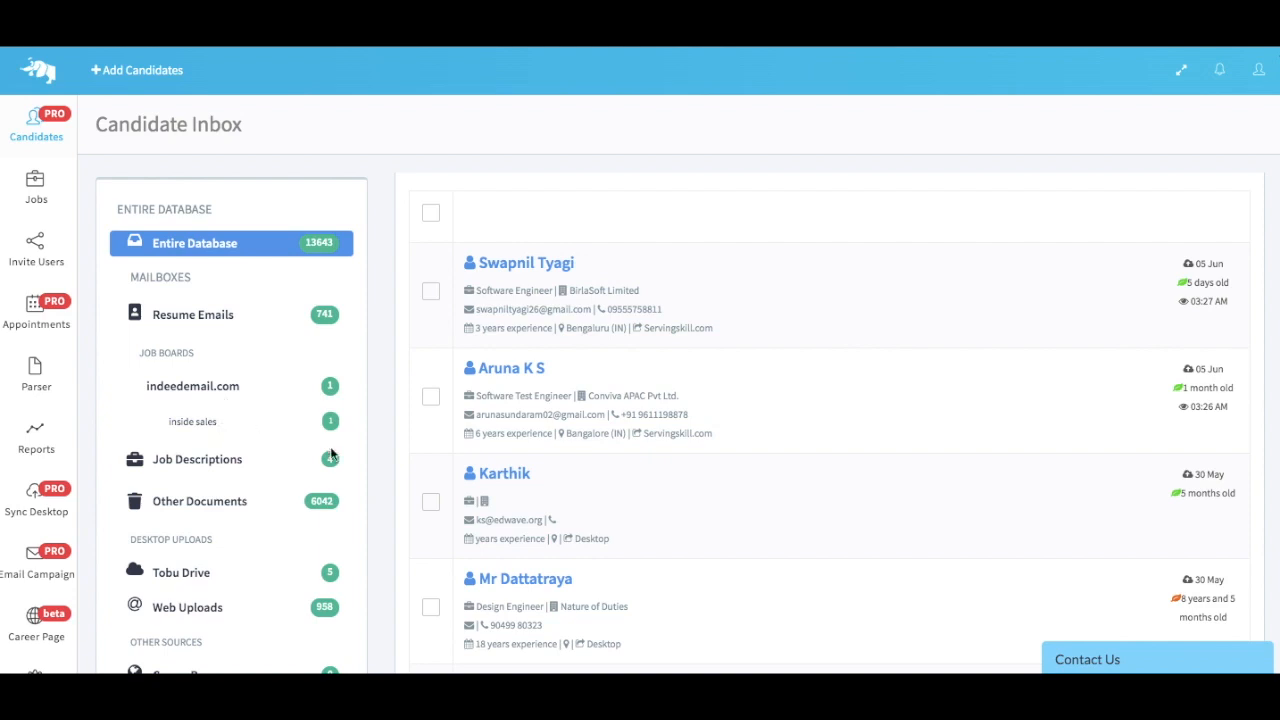
{"action": "scroll", "coordinate": [376, 442], "scroll_direction": "down", "scroll_amount": 1}
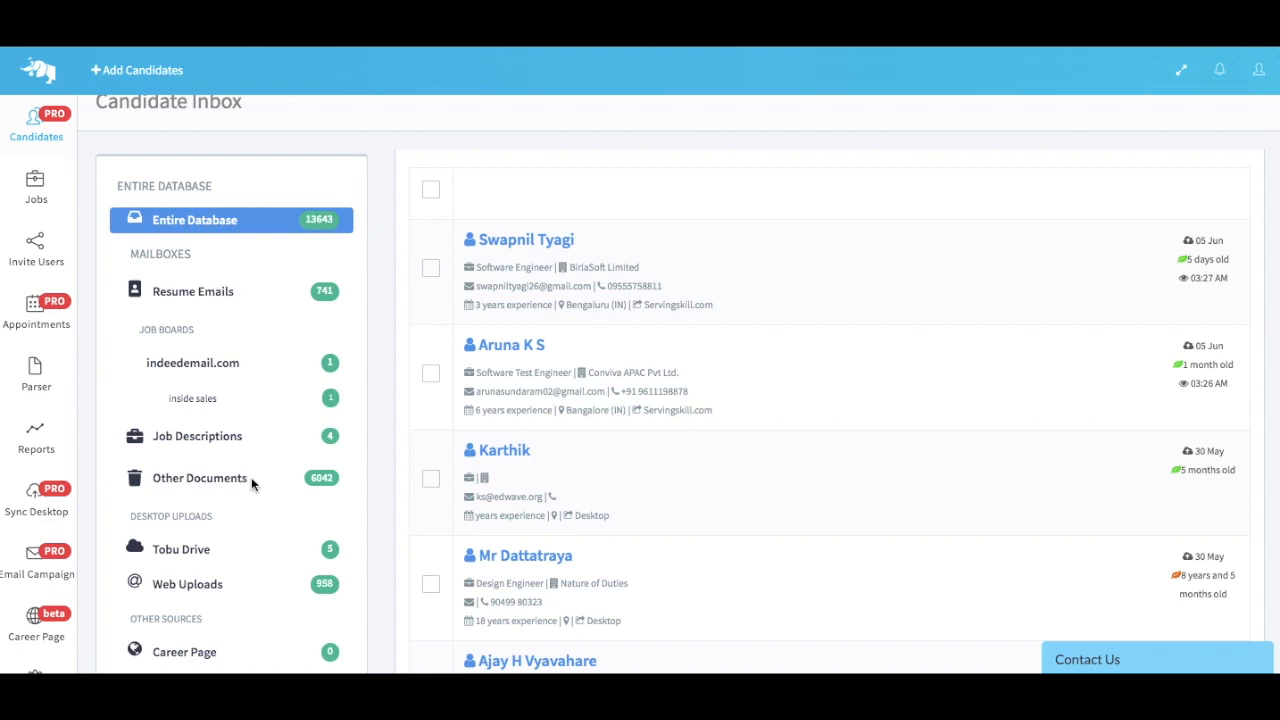
{"action": "scroll", "coordinate": [286, 497], "scroll_direction": "down", "scroll_amount": 2}
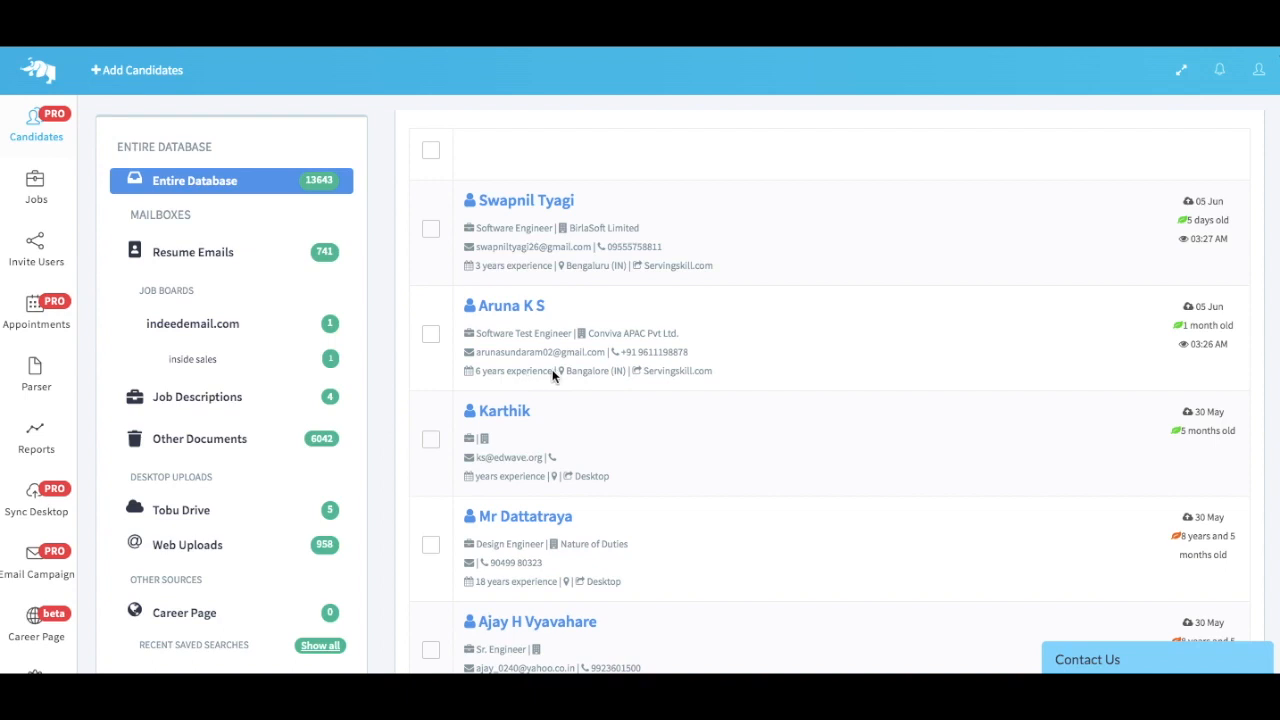
{"action": "scroll", "coordinate": [745, 378], "scroll_direction": "up", "scroll_amount": 2}
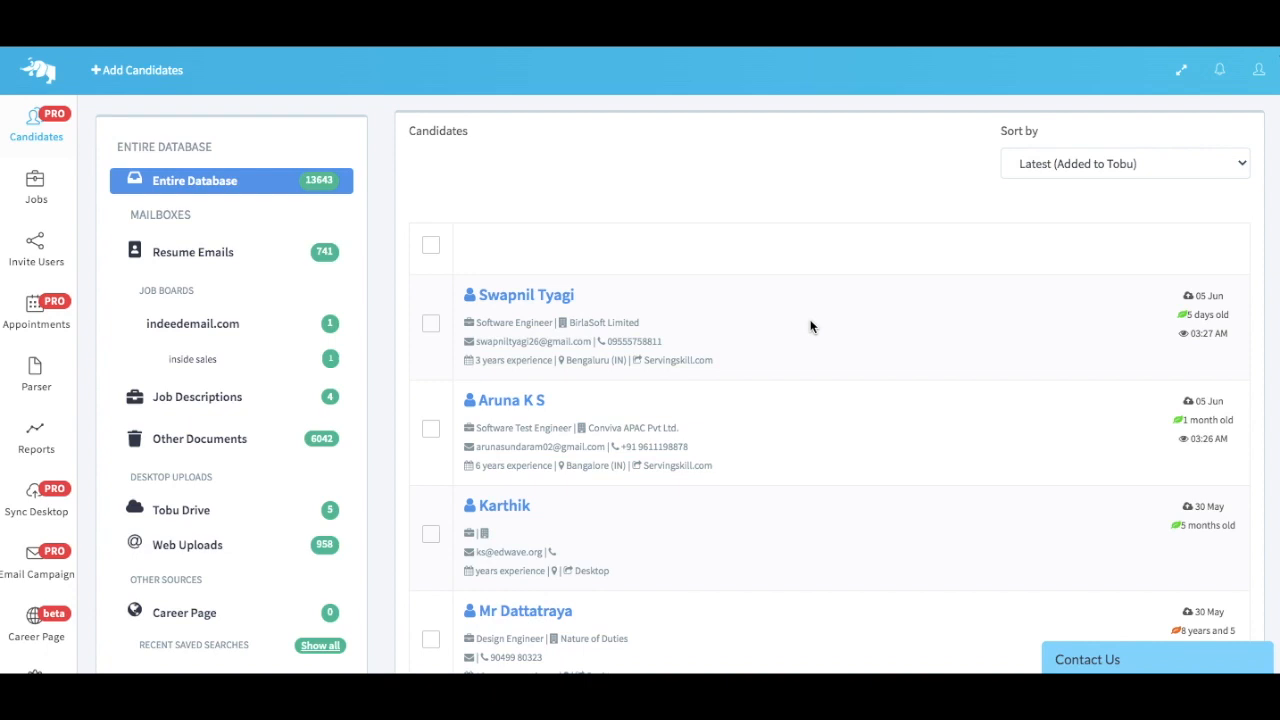
{"action": "scroll", "coordinate": [717, 364], "scroll_direction": "up", "scroll_amount": 1}
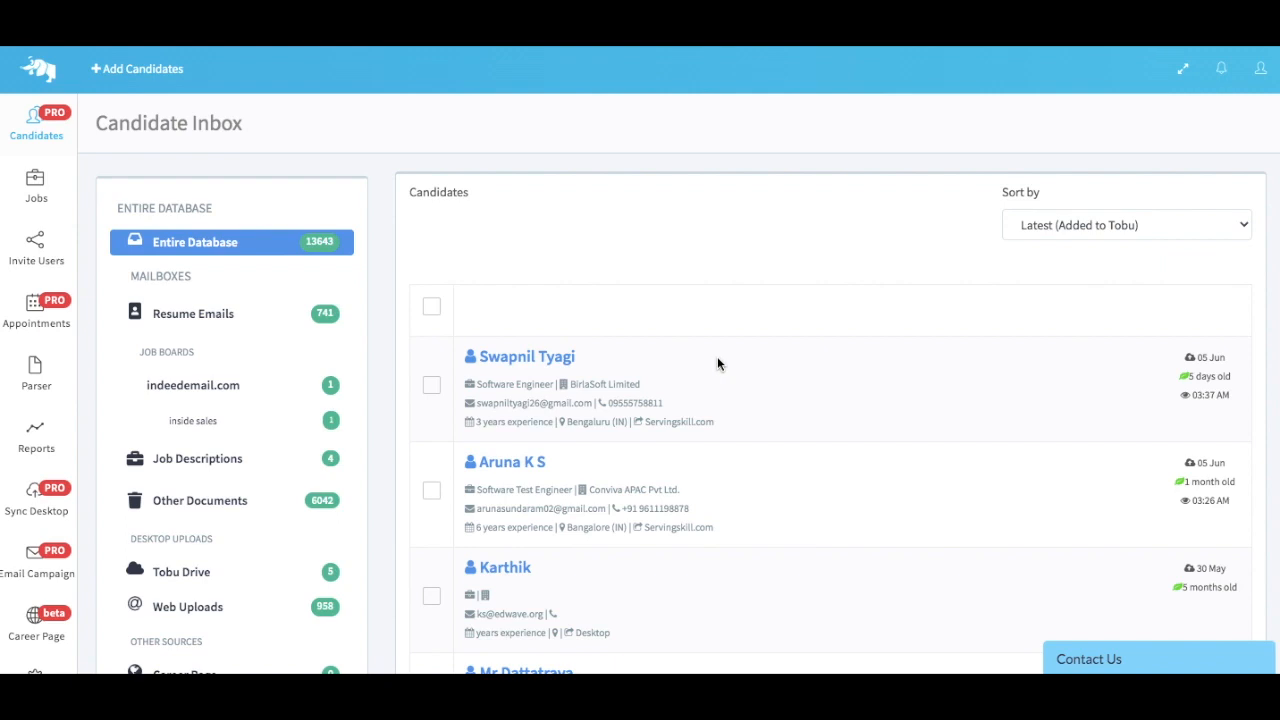
Step: Open the candidate card of the first person in the inbox and review the parsed profile fields
{"action": "left_click", "coordinate": [533, 358]}
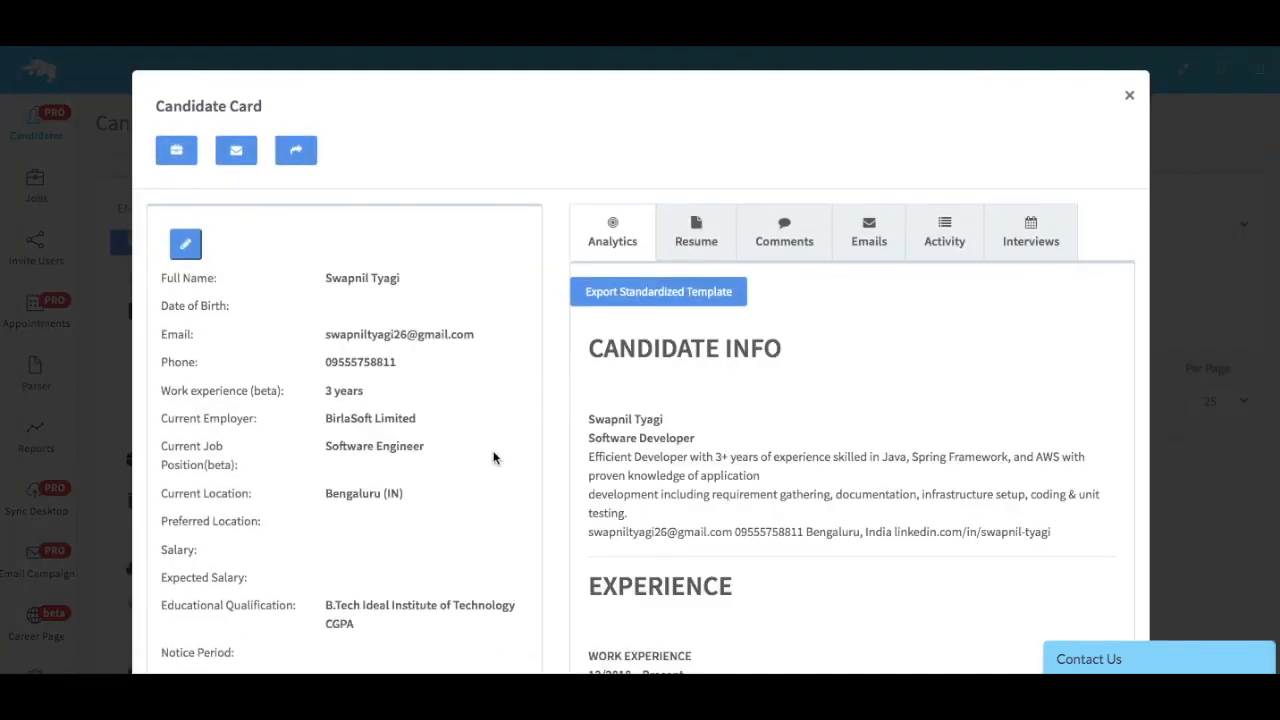
{"action": "scroll", "coordinate": [494, 457], "scroll_direction": "down", "scroll_amount": 1}
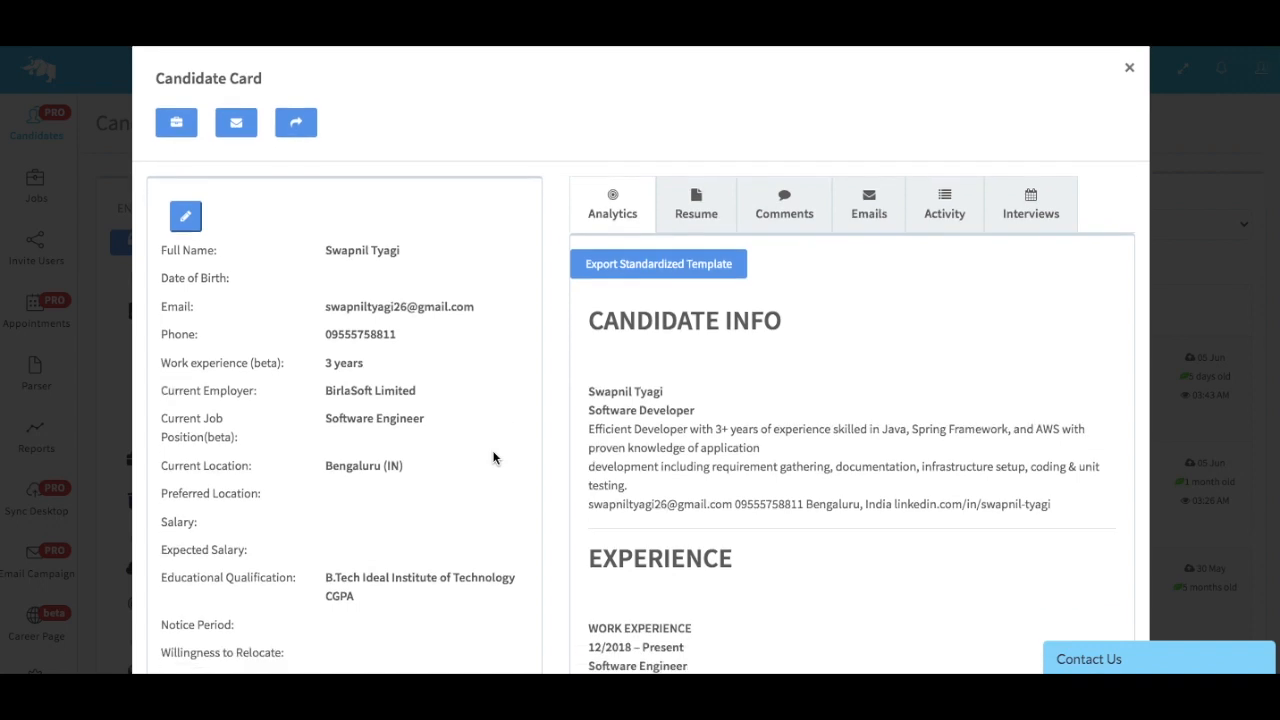
{"action": "scroll", "coordinate": [493, 457], "scroll_direction": "down", "scroll_amount": 2}
{"action": "scroll", "coordinate": [493, 457], "scroll_direction": "down", "scroll_amount": 1}
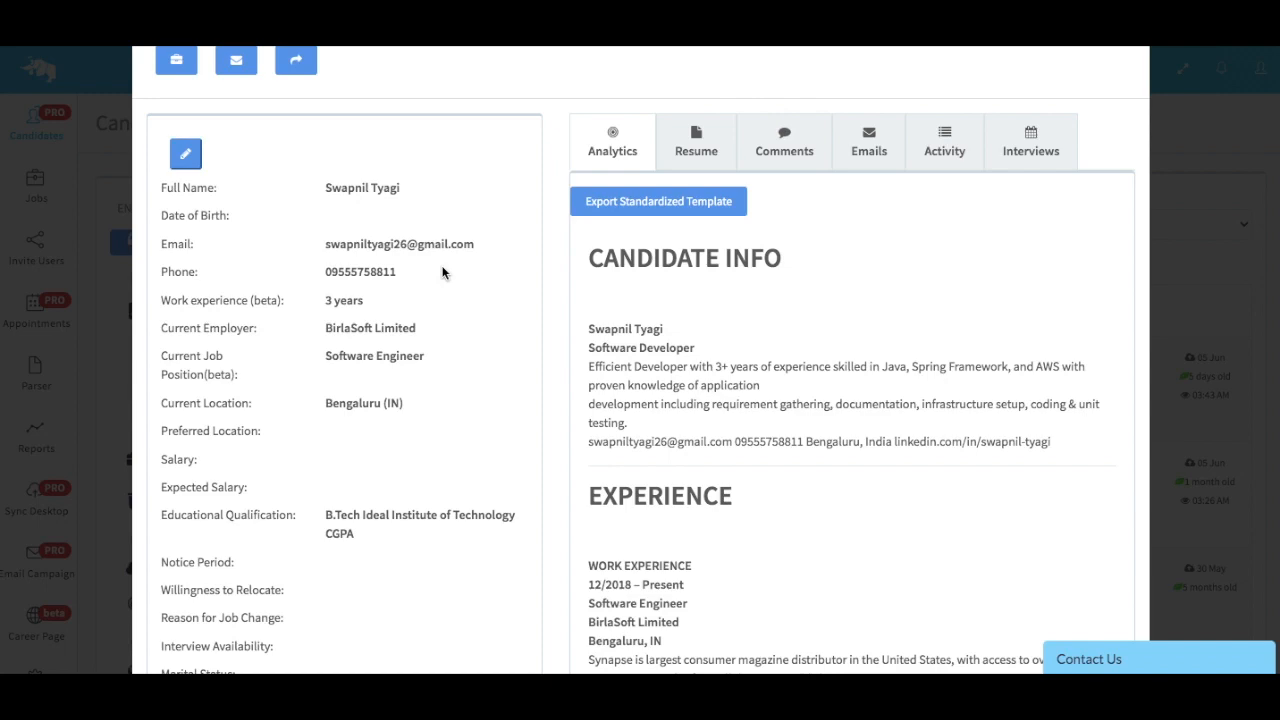
{"action": "scroll", "coordinate": [476, 459], "scroll_direction": "down", "scroll_amount": 5}
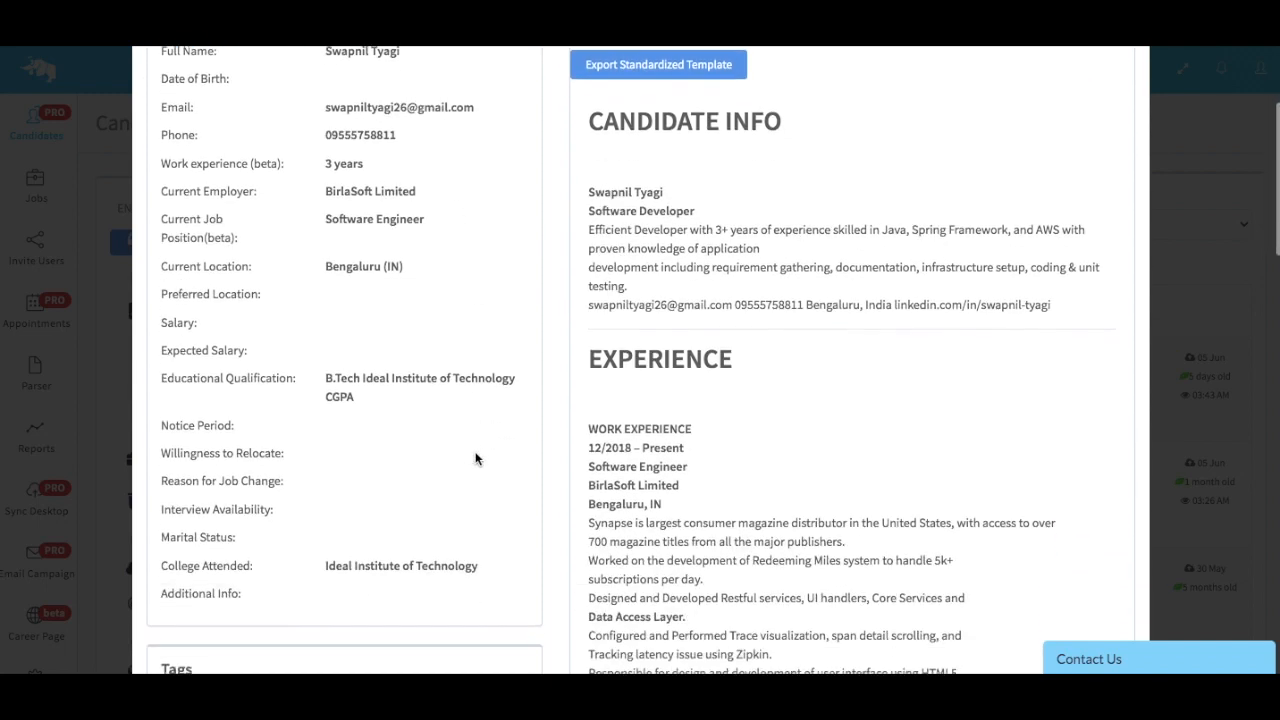
{"action": "scroll", "coordinate": [476, 459], "scroll_direction": "up", "scroll_amount": 6}
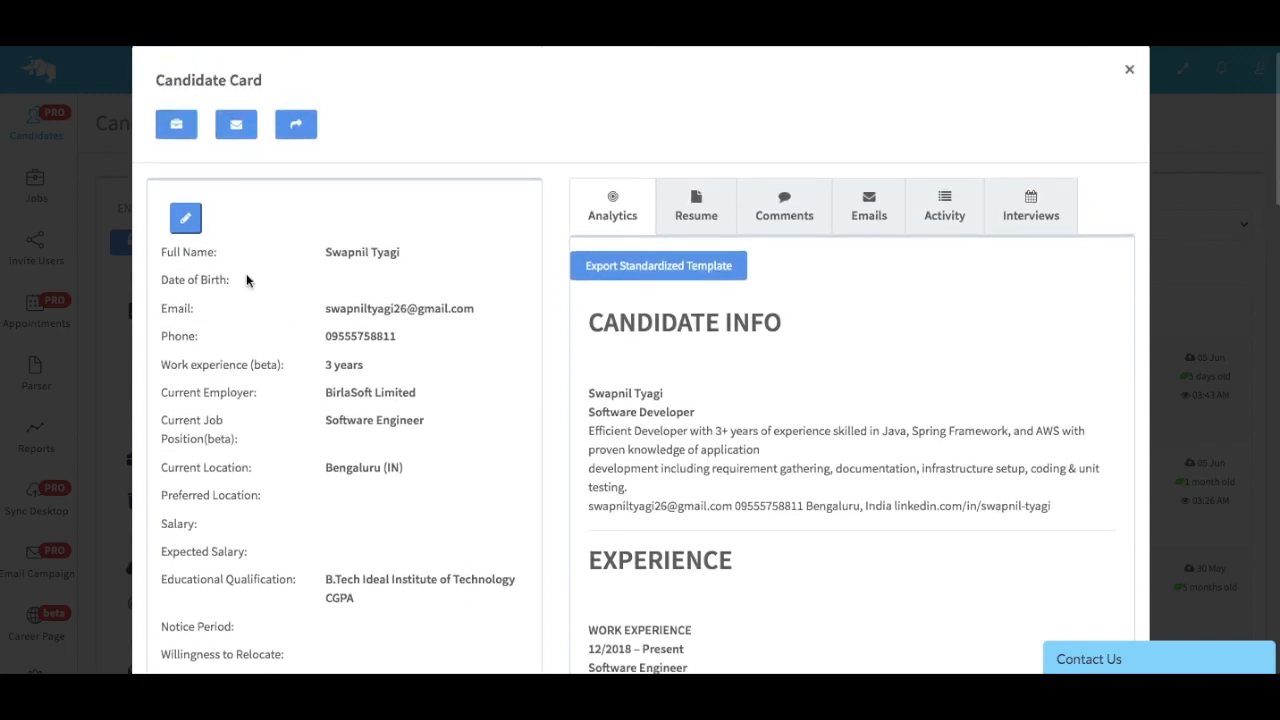
{"action": "scroll", "coordinate": [462, 440], "scroll_direction": "down", "scroll_amount": 1}
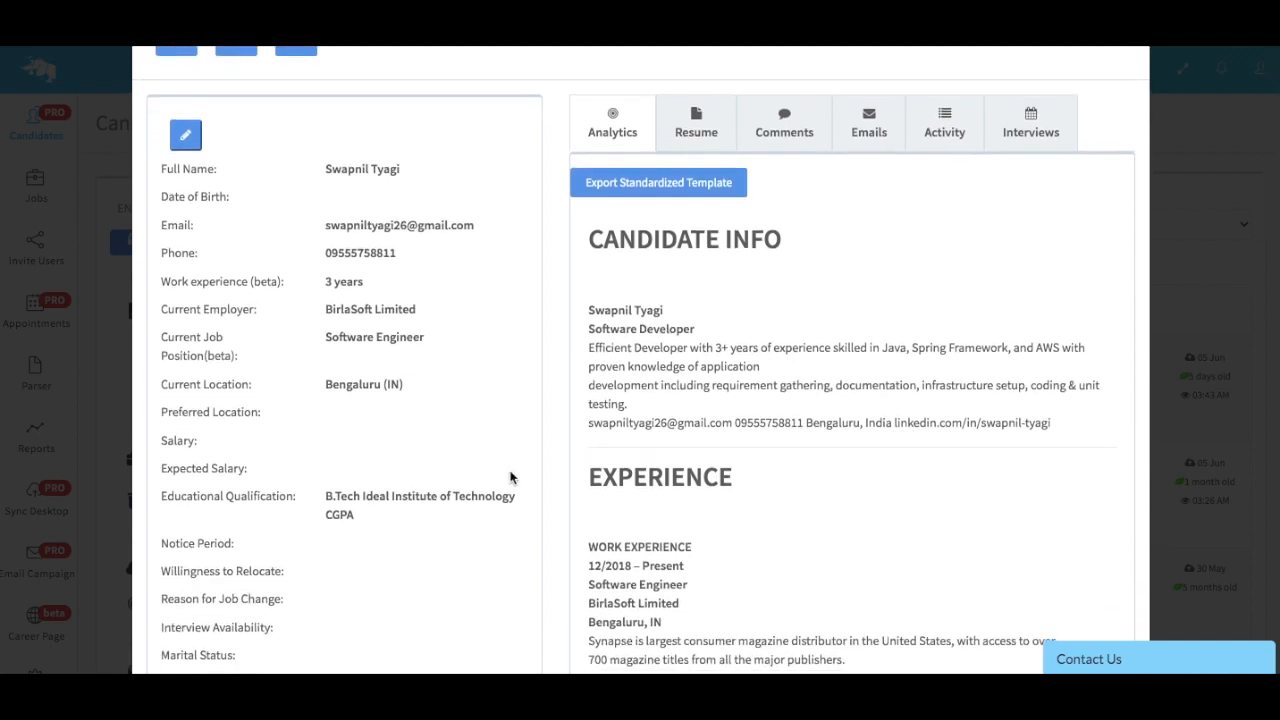
{"action": "scroll", "coordinate": [510, 478], "scroll_direction": "down", "scroll_amount": 1}
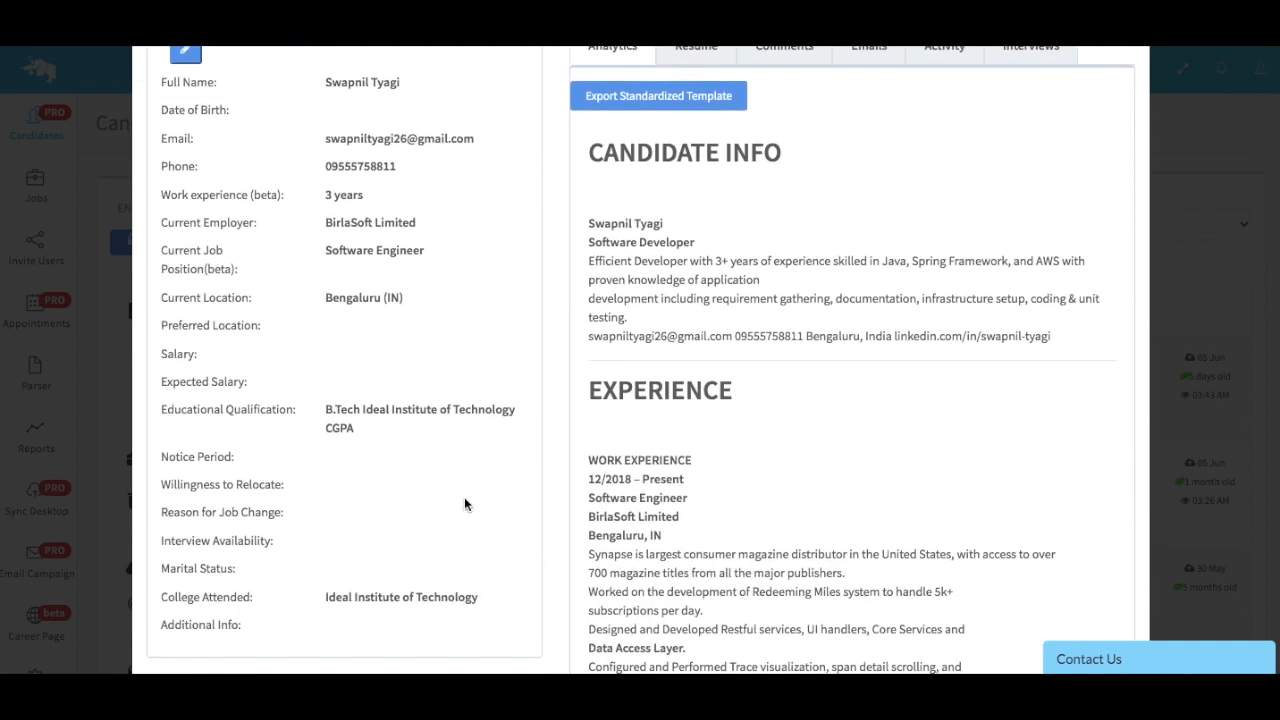
{"action": "scroll", "coordinate": [551, 424], "scroll_direction": "up", "scroll_amount": 1}
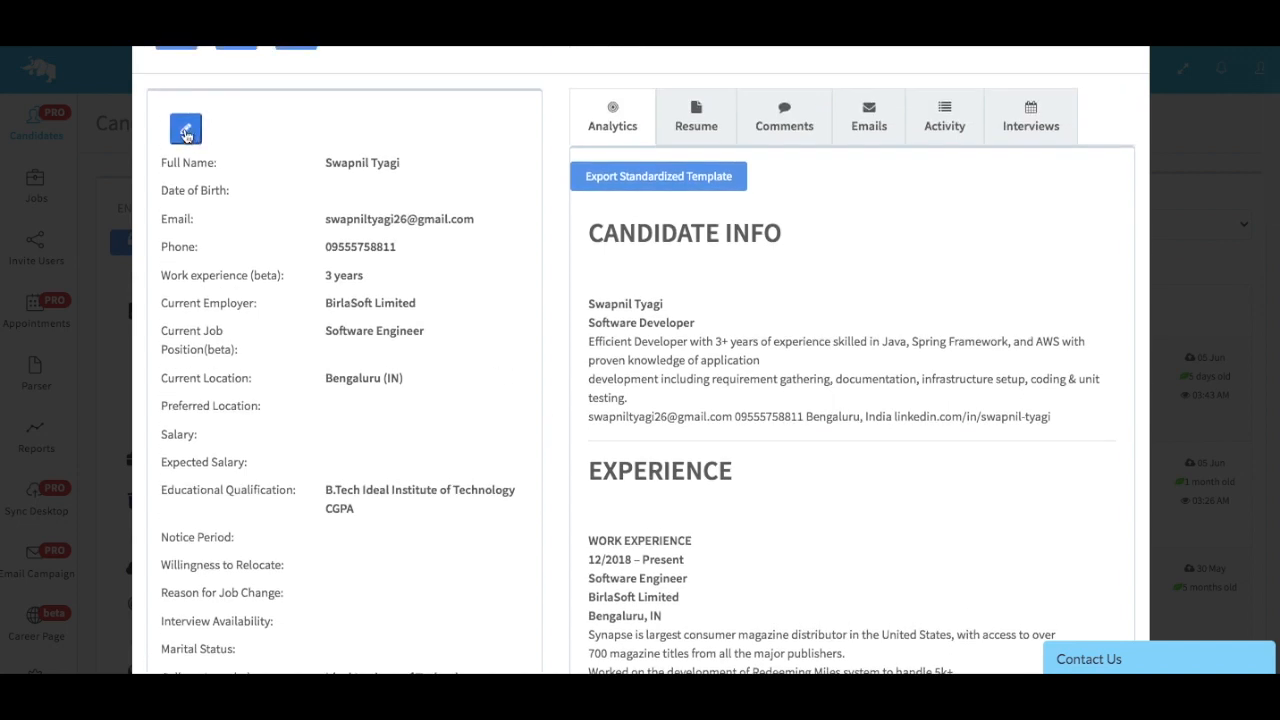
{"action": "scroll", "coordinate": [548, 294], "scroll_direction": "up", "scroll_amount": 2}
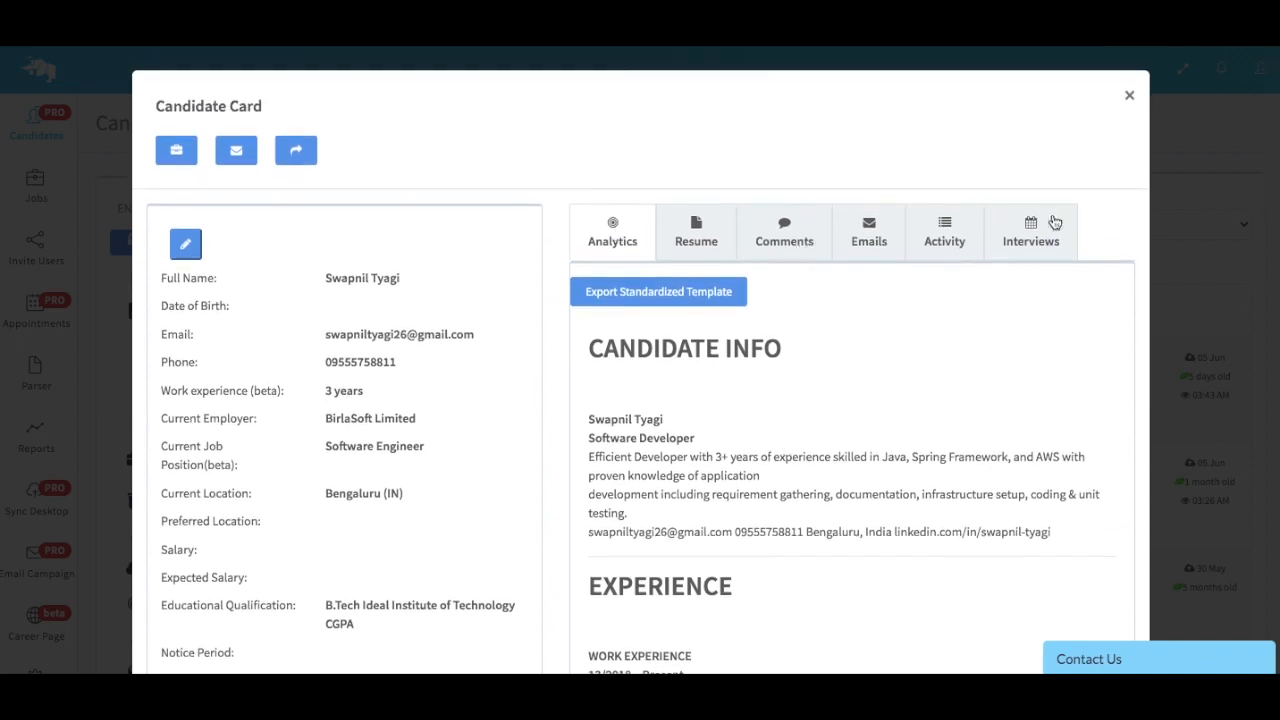
Step: Read the candidate's Analytics sections from Candidate Info and Experience through Education, Skills, Accomplishments and Interests
{"action": "scroll", "coordinate": [555, 401], "scroll_direction": "down", "scroll_amount": 3}
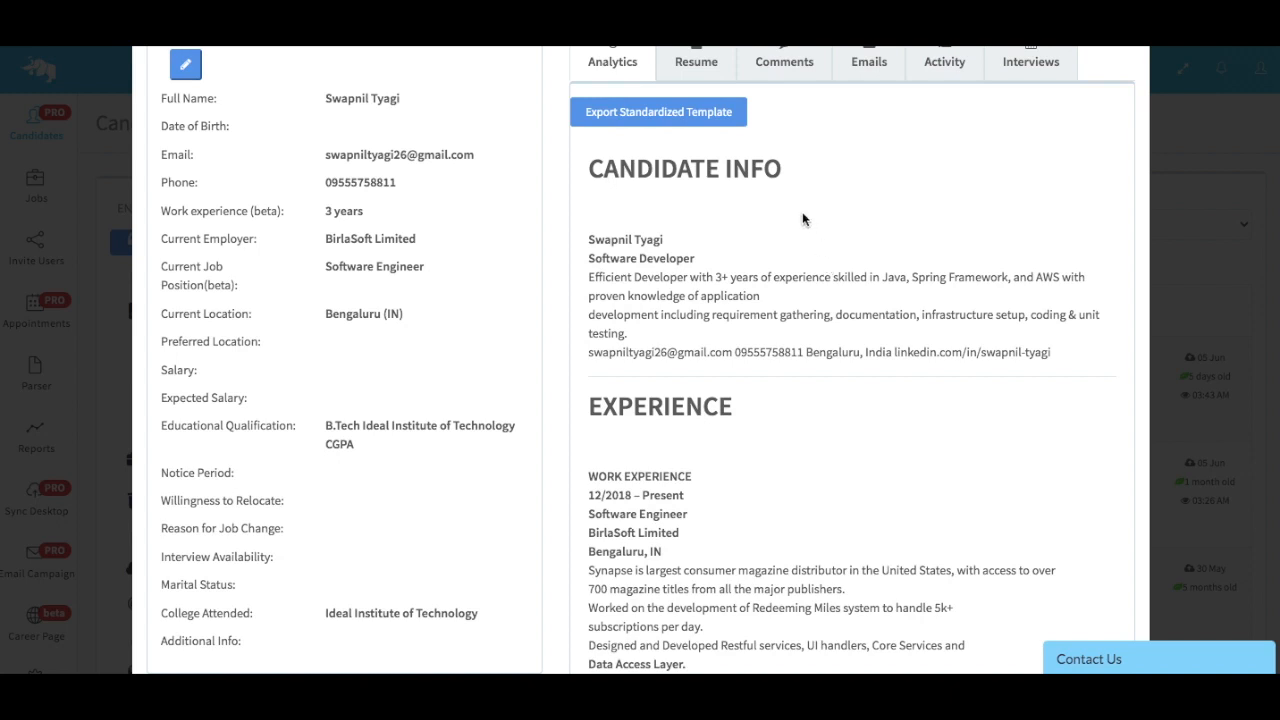
{"action": "scroll", "coordinate": [824, 513], "scroll_direction": "down", "scroll_amount": 2}
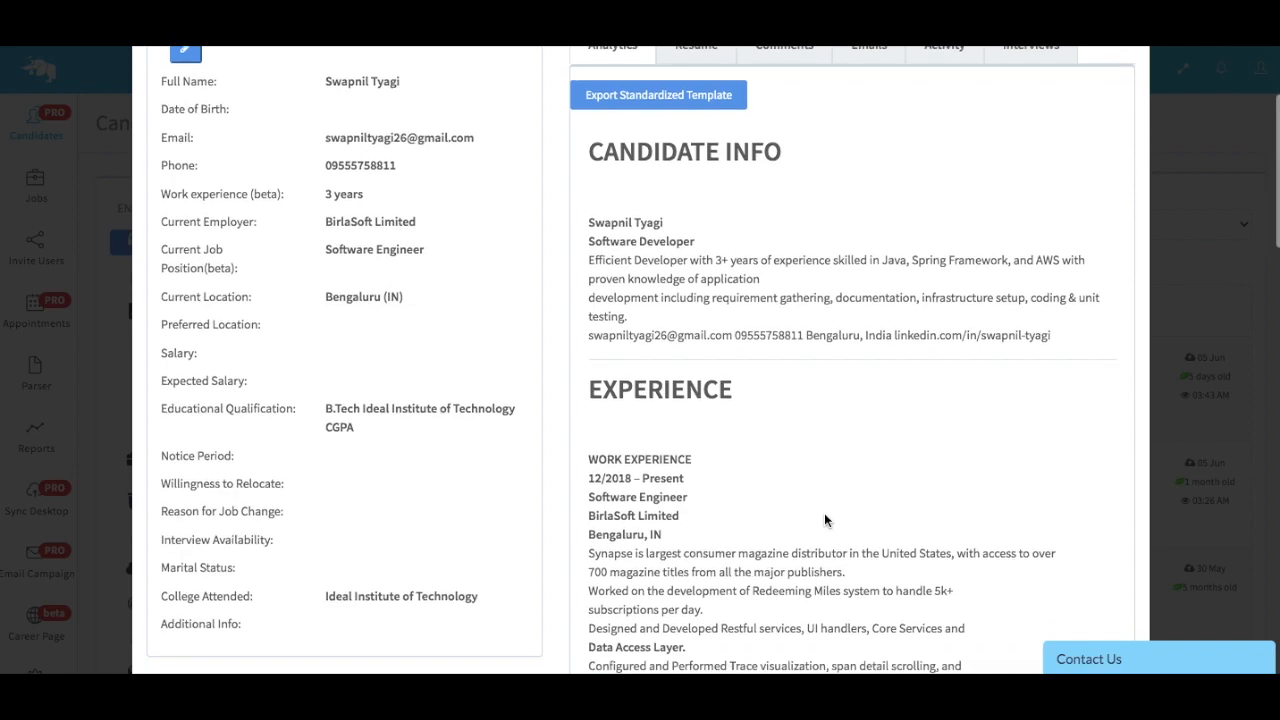
{"action": "scroll", "coordinate": [824, 520], "scroll_direction": "down", "scroll_amount": 1}
{"action": "scroll", "coordinate": [815, 440], "scroll_direction": "up", "scroll_amount": 3}
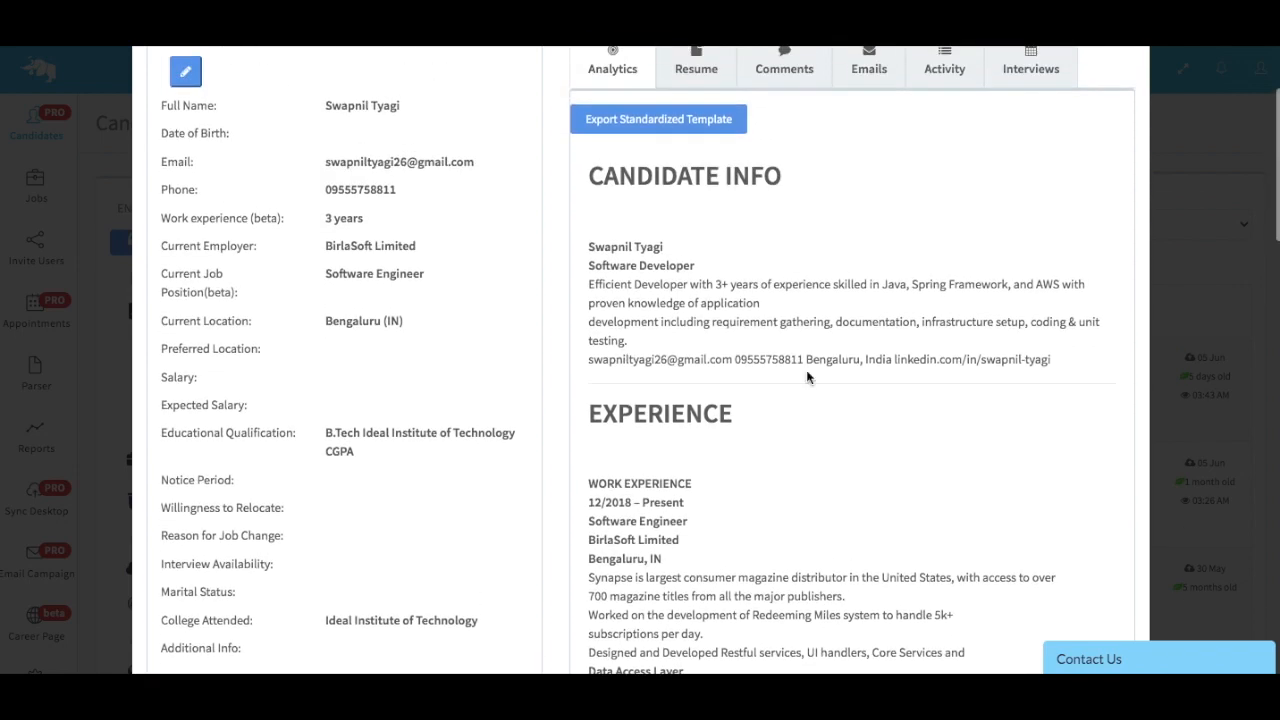
{"action": "scroll", "coordinate": [829, 460], "scroll_direction": "down", "scroll_amount": 10}
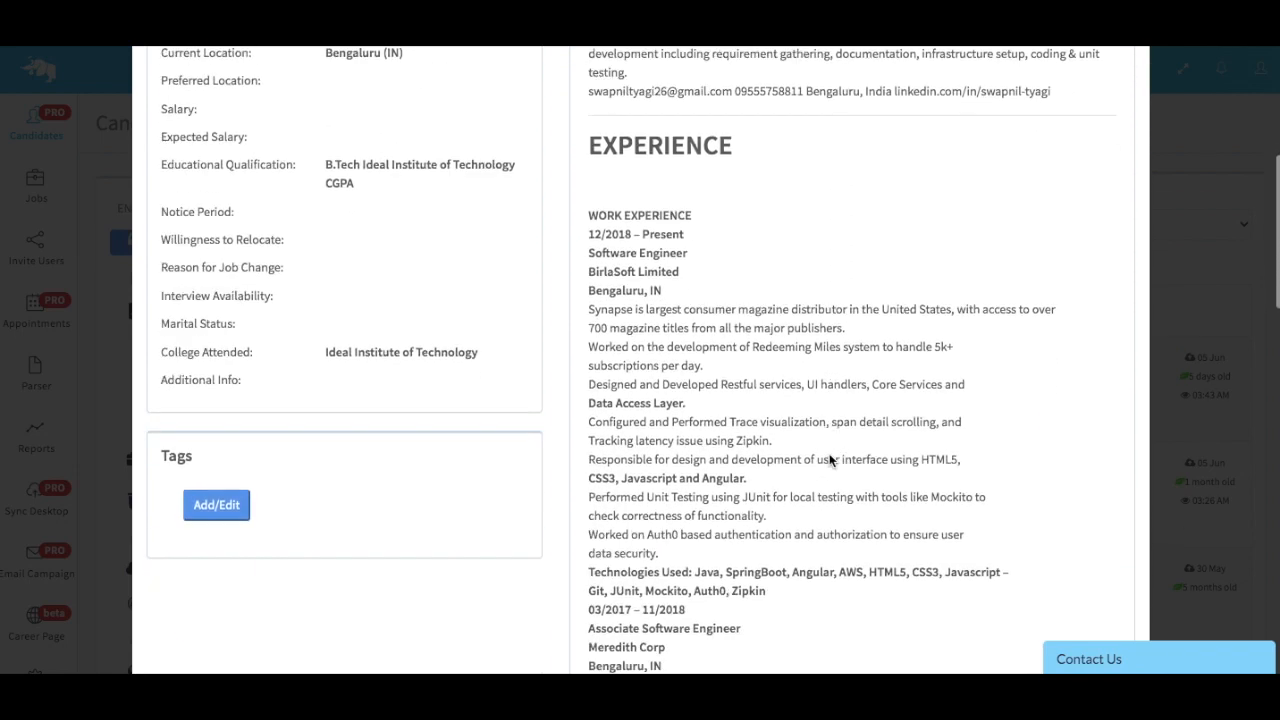
{"action": "scroll", "coordinate": [829, 460], "scroll_direction": "down", "scroll_amount": 11}
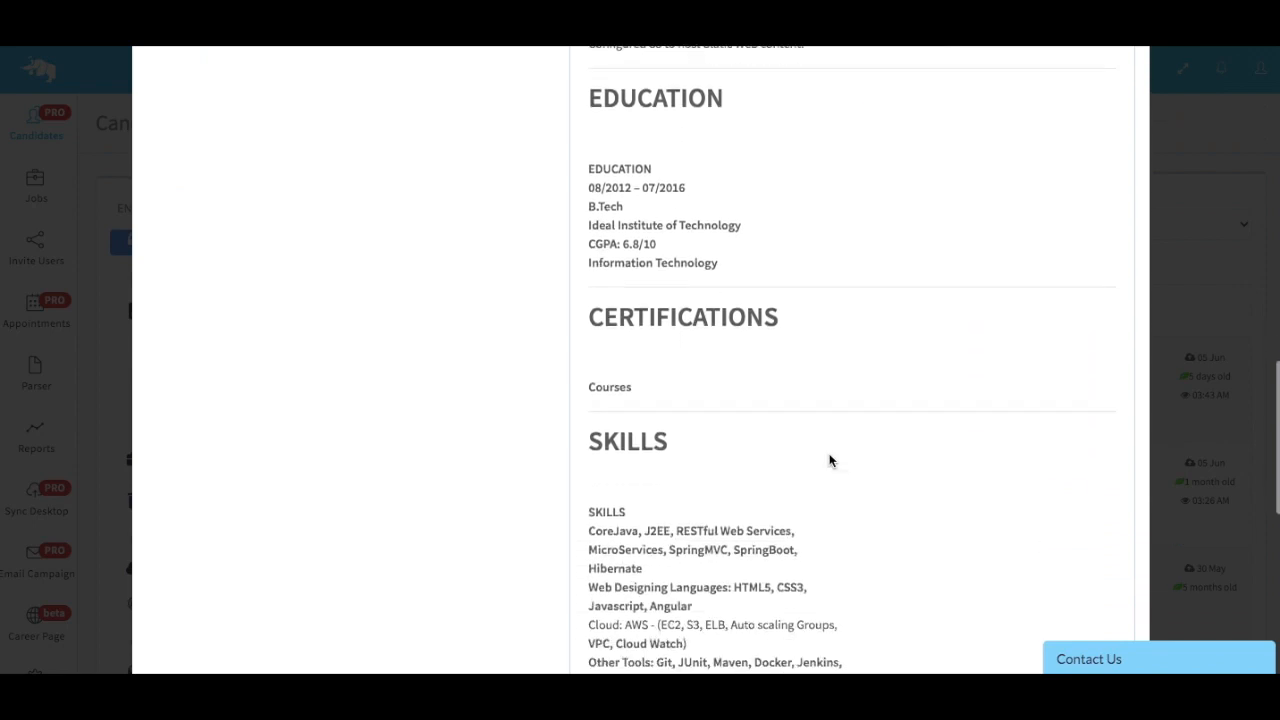
{"action": "scroll", "coordinate": [829, 460], "scroll_direction": "down", "scroll_amount": 7}
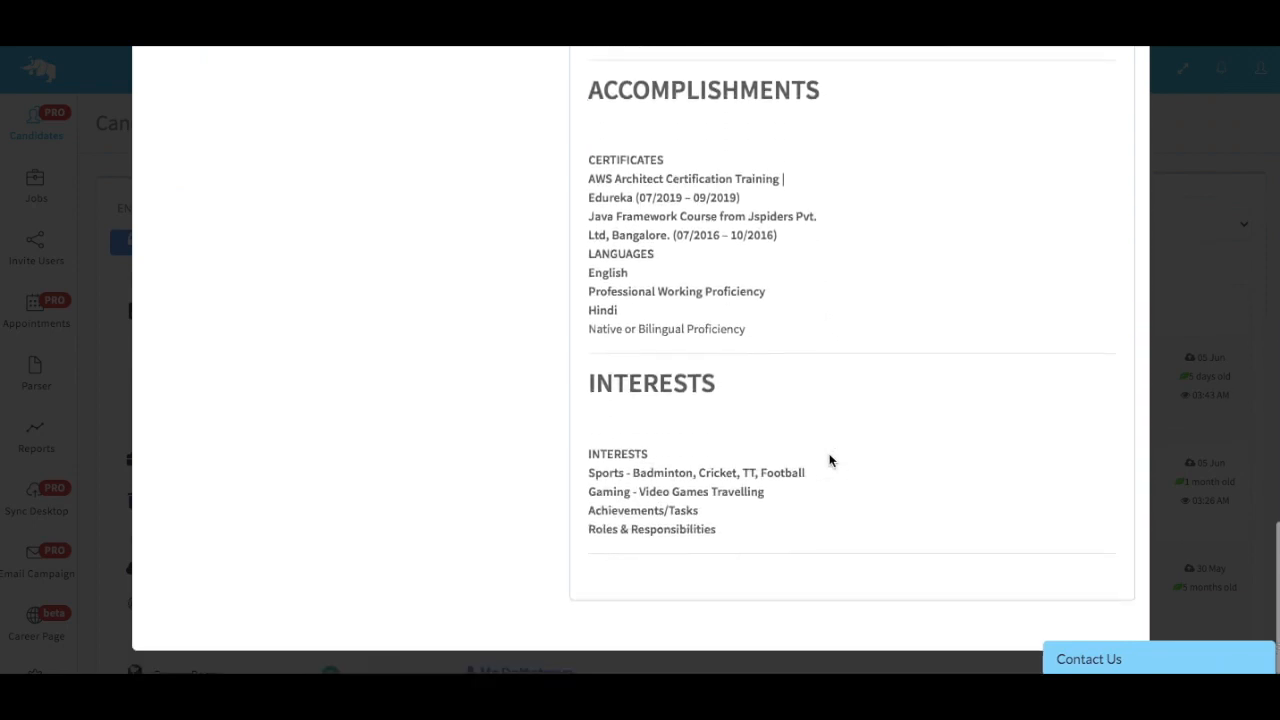
{"action": "scroll", "coordinate": [829, 460], "scroll_direction": "up", "scroll_amount": 20}
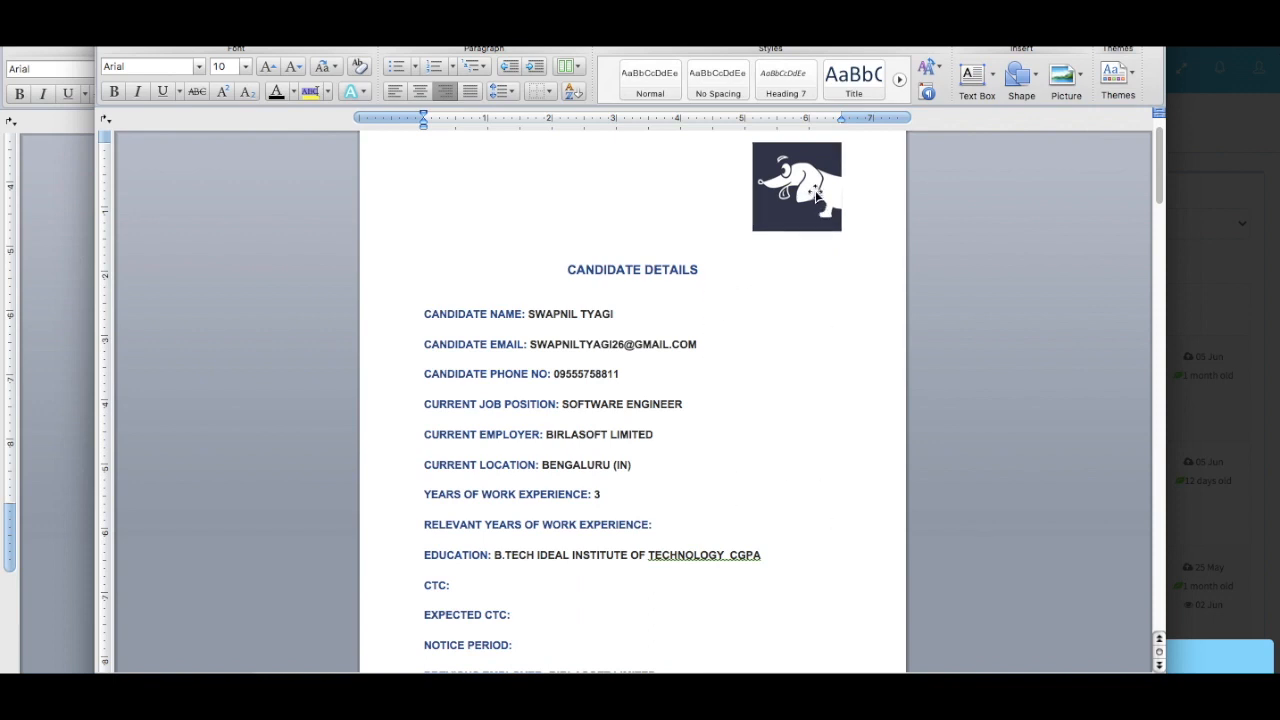
Step: Review the Candidate Details page of the exported standardized resume in Word and return to the Tobu candidate card
{"action": "scroll", "coordinate": [916, 404], "scroll_direction": "down", "scroll_amount": 15}
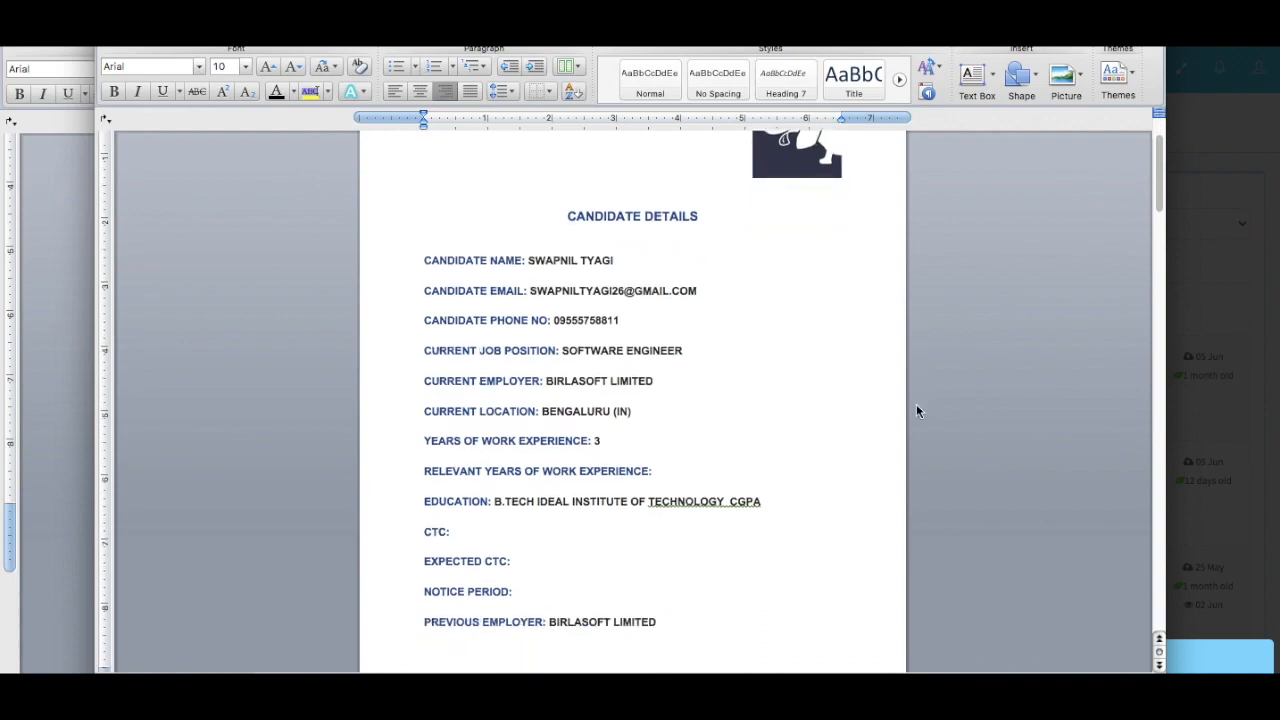
{"action": "scroll", "coordinate": [916, 404], "scroll_direction": "down", "scroll_amount": 10}
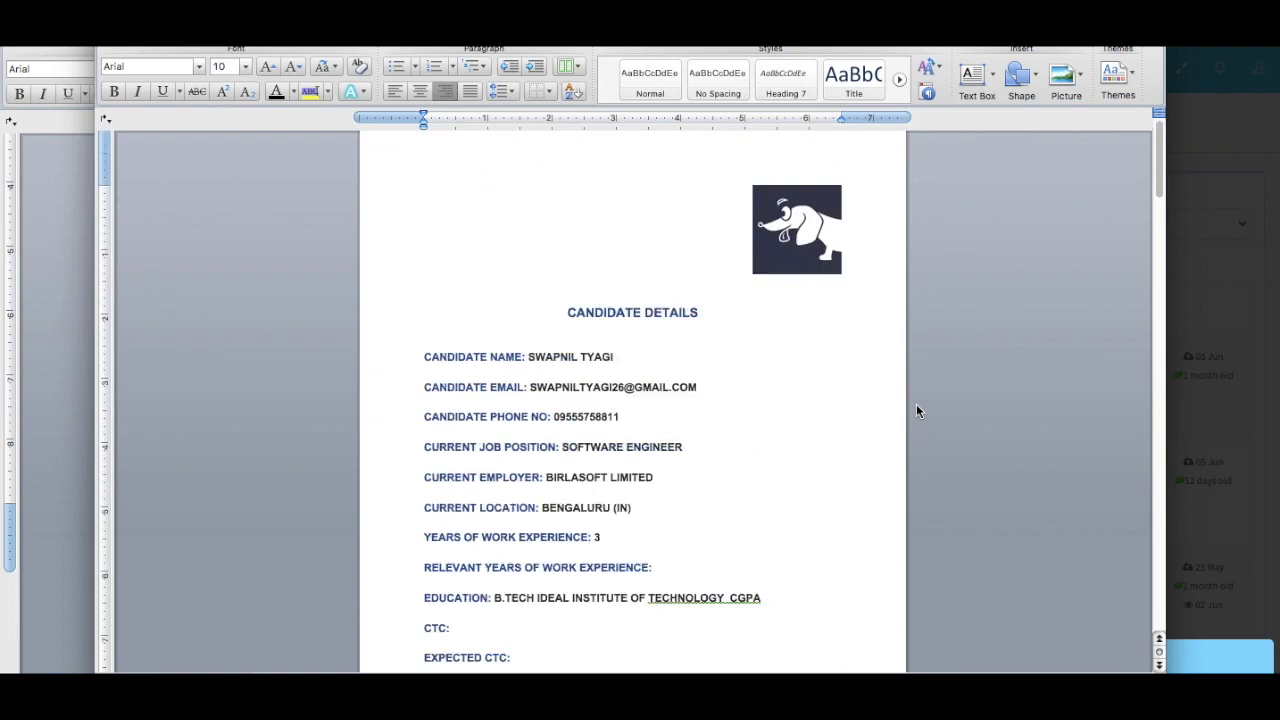
{"action": "scroll", "coordinate": [916, 404], "scroll_direction": "up", "scroll_amount": 1}
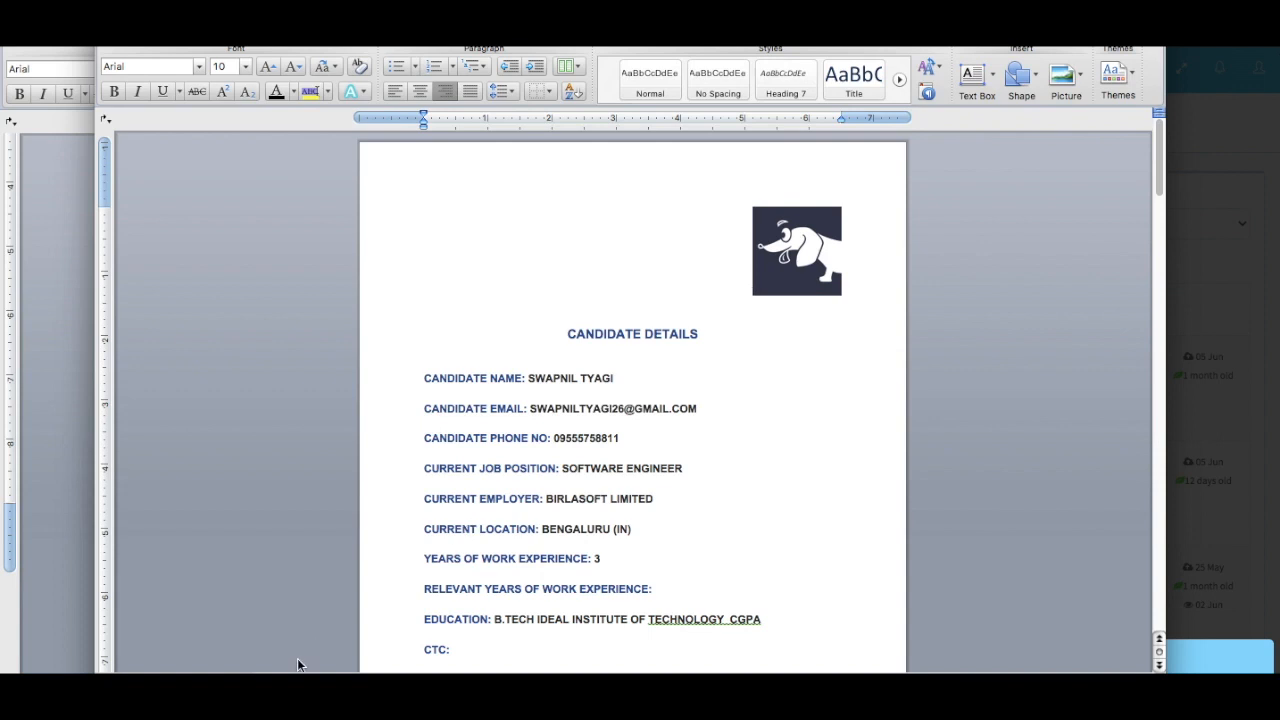
{"action": "key", "text": "super+Tab"}
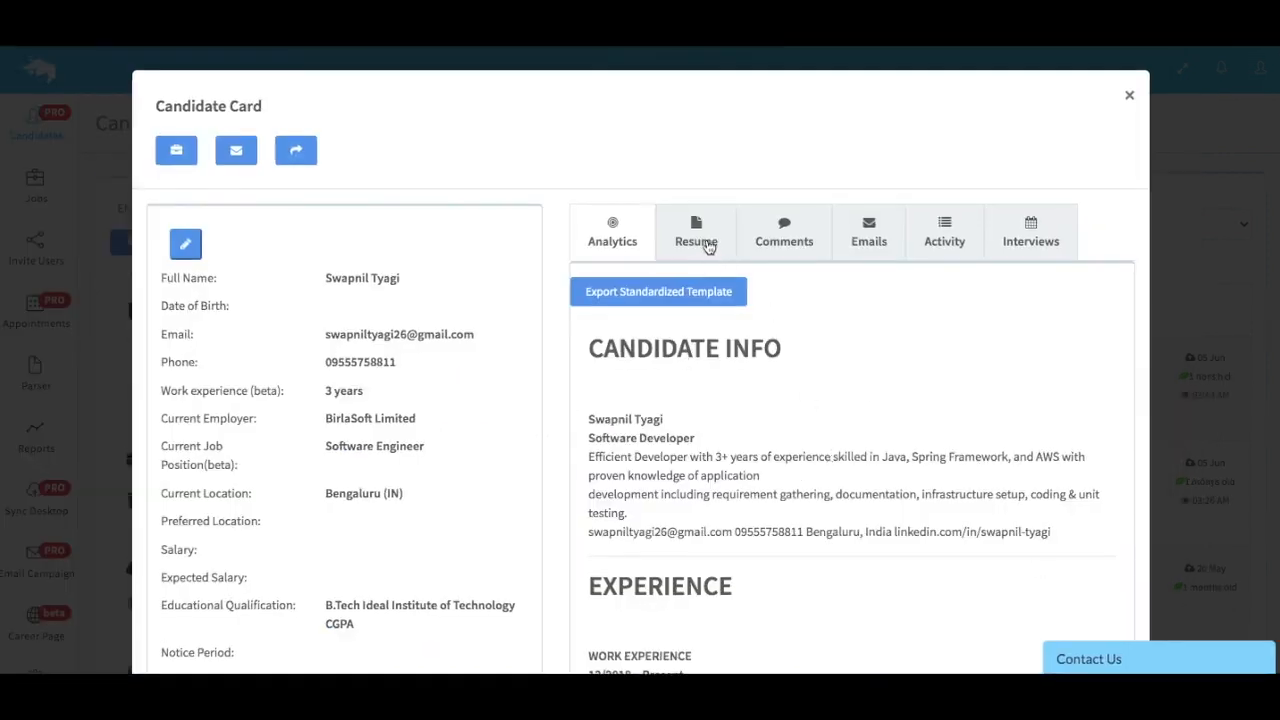
Step: View the candidate's Resume, Comments, Emails, Activity and Interviews sections one after another
{"action": "left_click", "coordinate": [714, 236]}
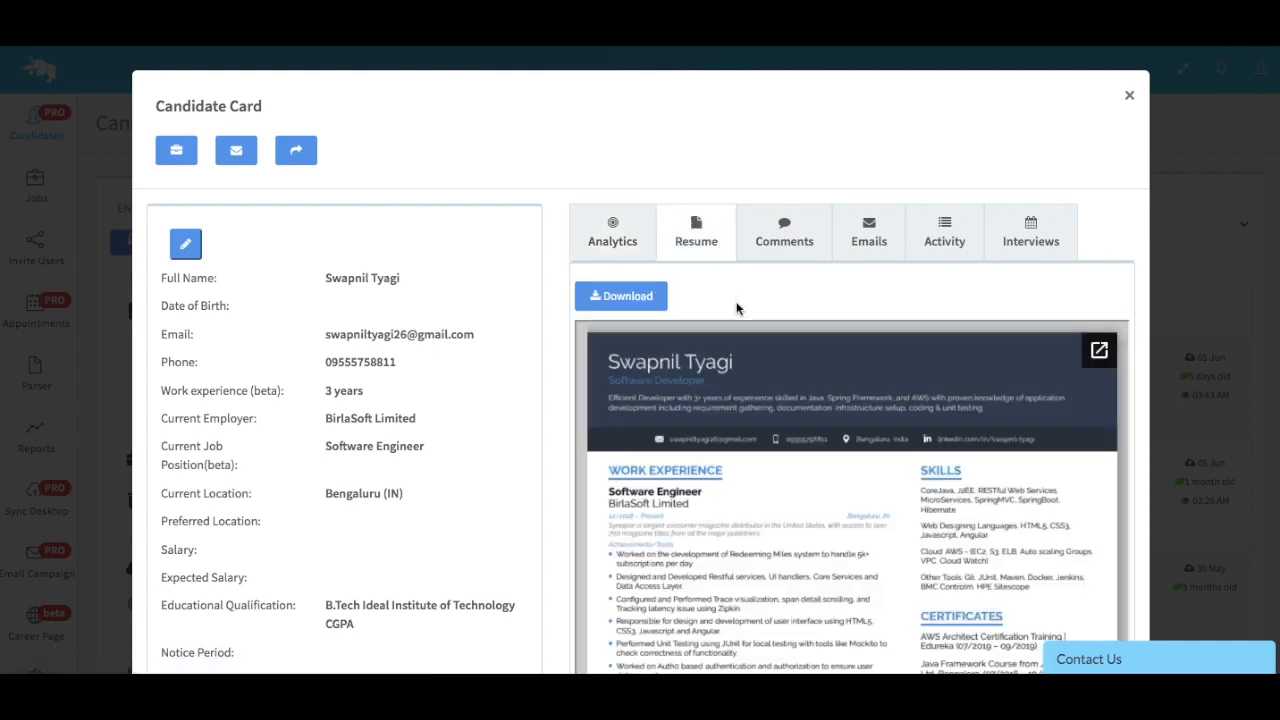
{"action": "left_click", "coordinate": [803, 234]}
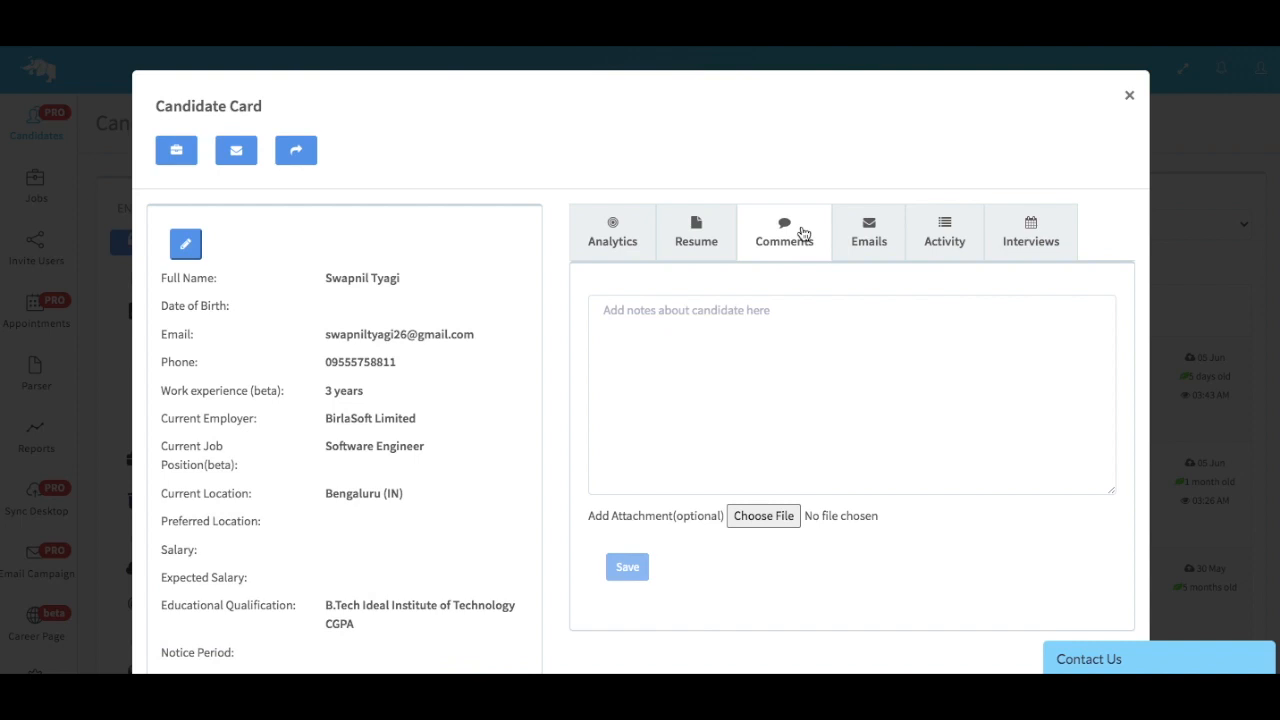
{"action": "left_click", "coordinate": [736, 333]}
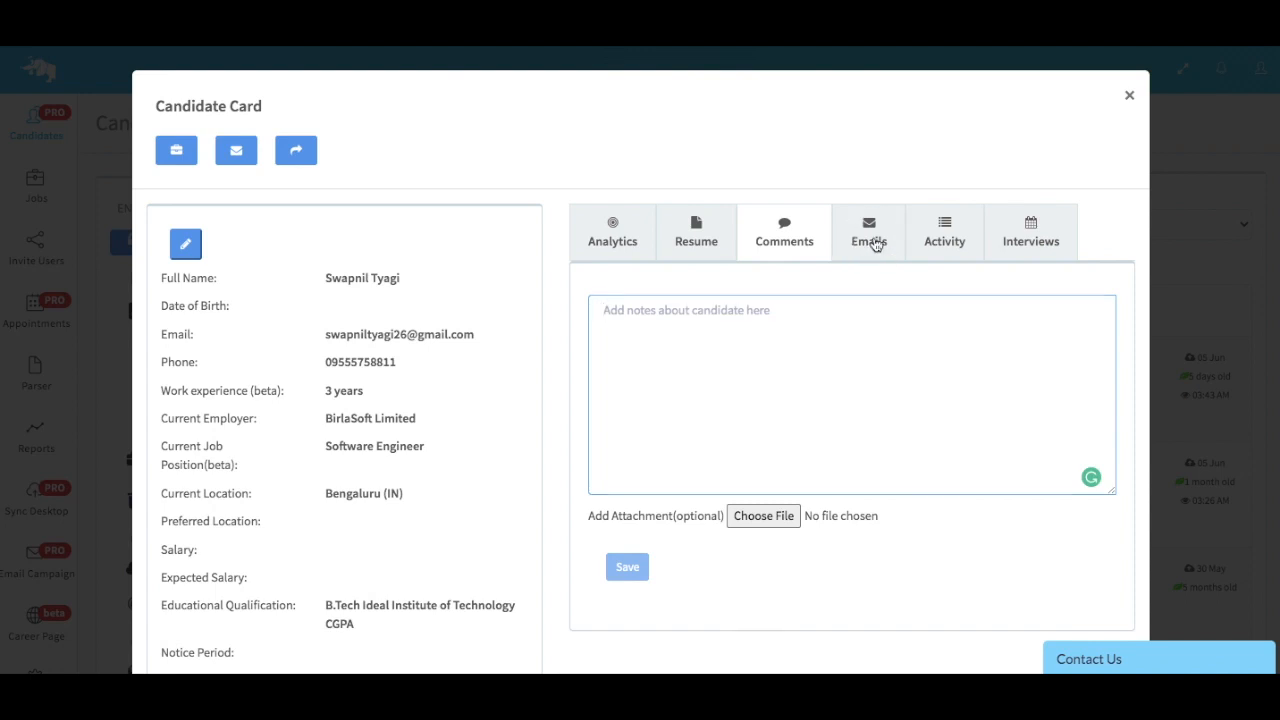
{"action": "left_click", "coordinate": [872, 243]}
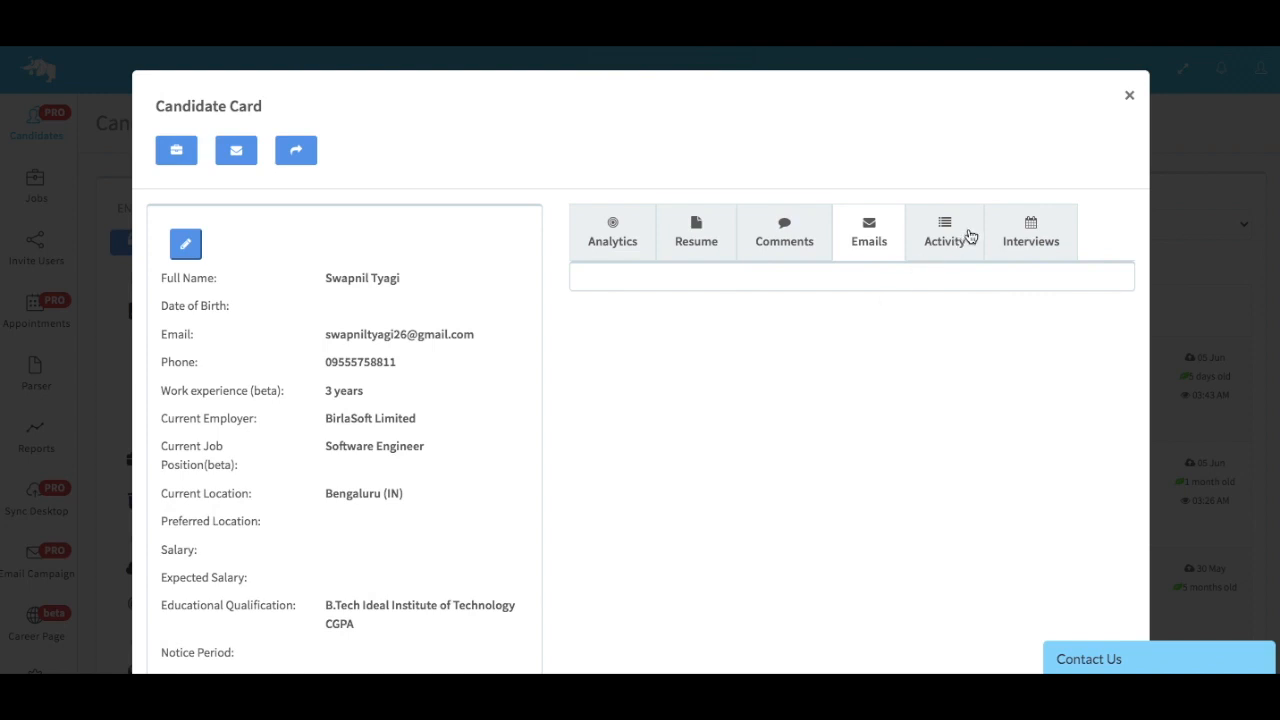
{"action": "left_click", "coordinate": [966, 236]}
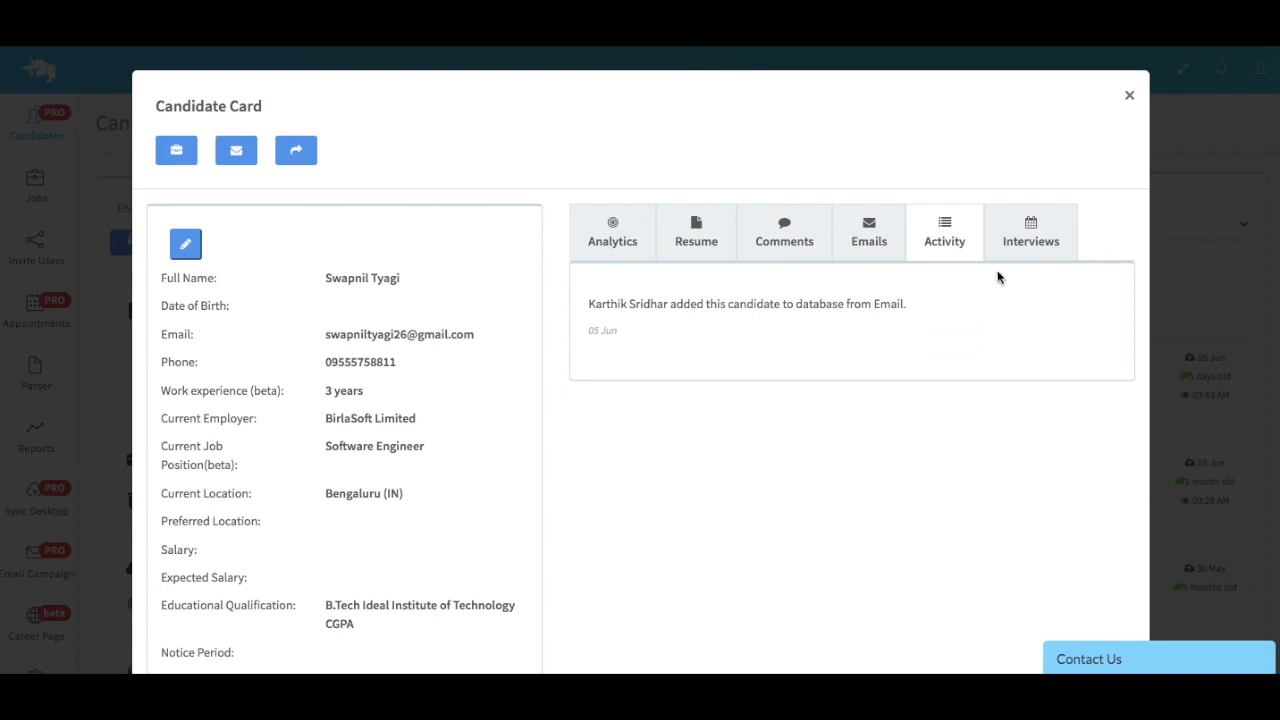
{"action": "left_click", "coordinate": [1058, 233]}
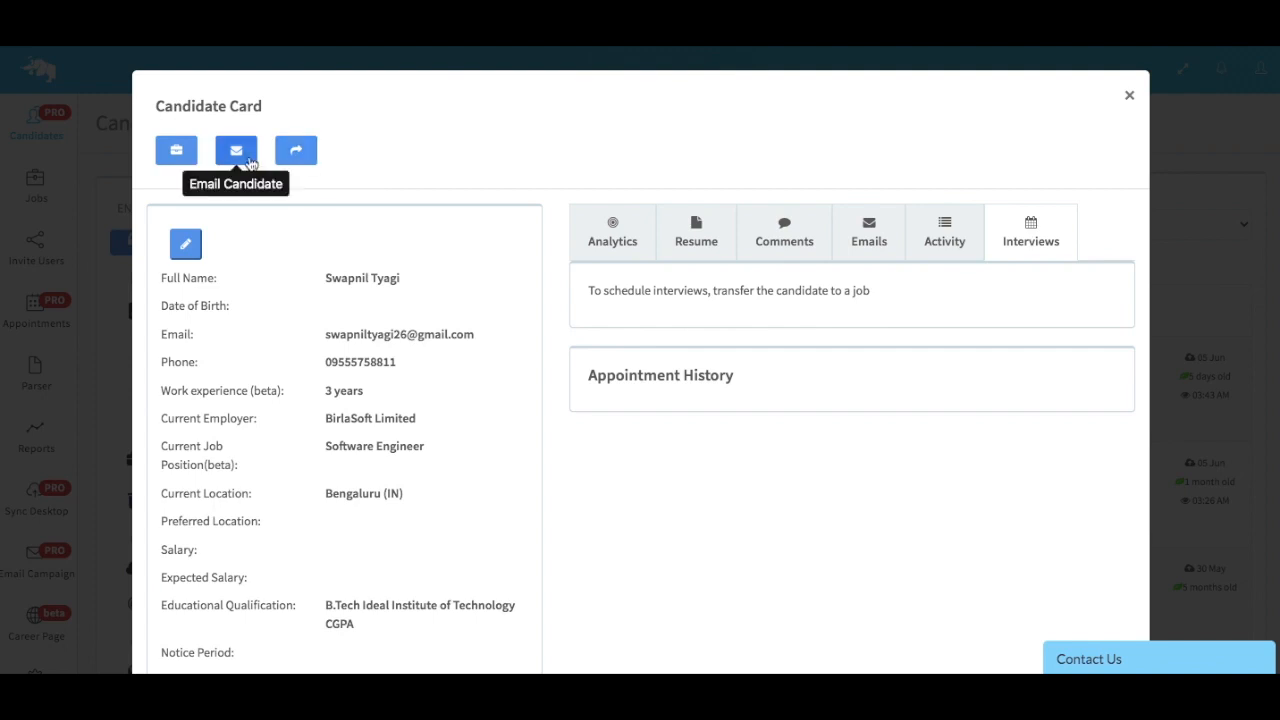
Step: Open the Email Candidate form, review its sender, subject, template and message fields, and close it unsent
{"action": "left_click", "coordinate": [248, 160]}
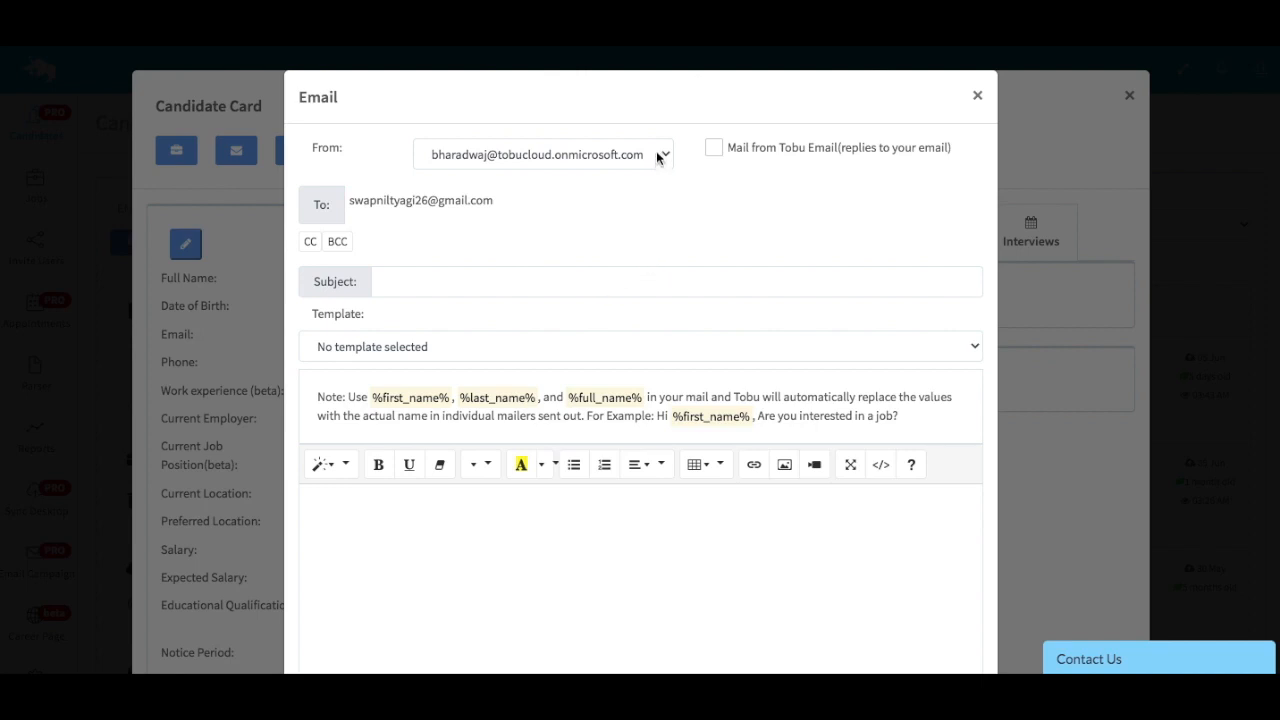
{"action": "scroll", "coordinate": [569, 369], "scroll_direction": "down", "scroll_amount": 1}
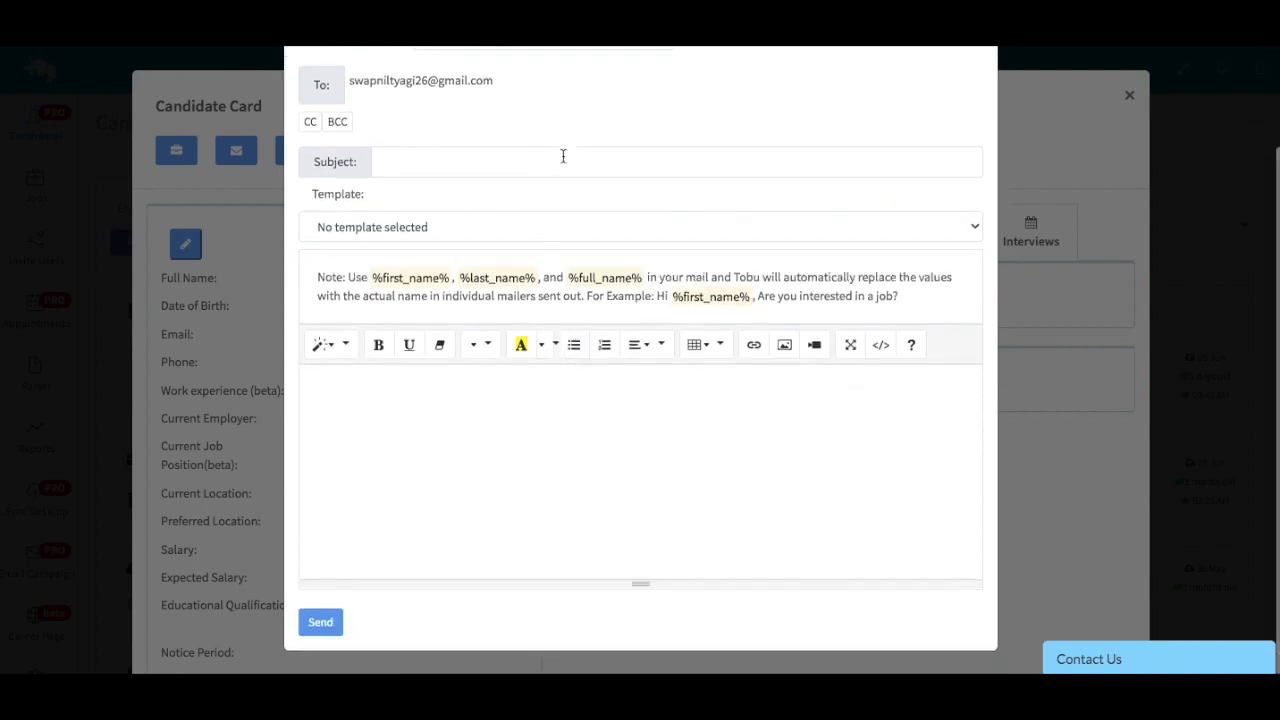
{"action": "scroll", "coordinate": [672, 427], "scroll_direction": "up", "scroll_amount": 1}
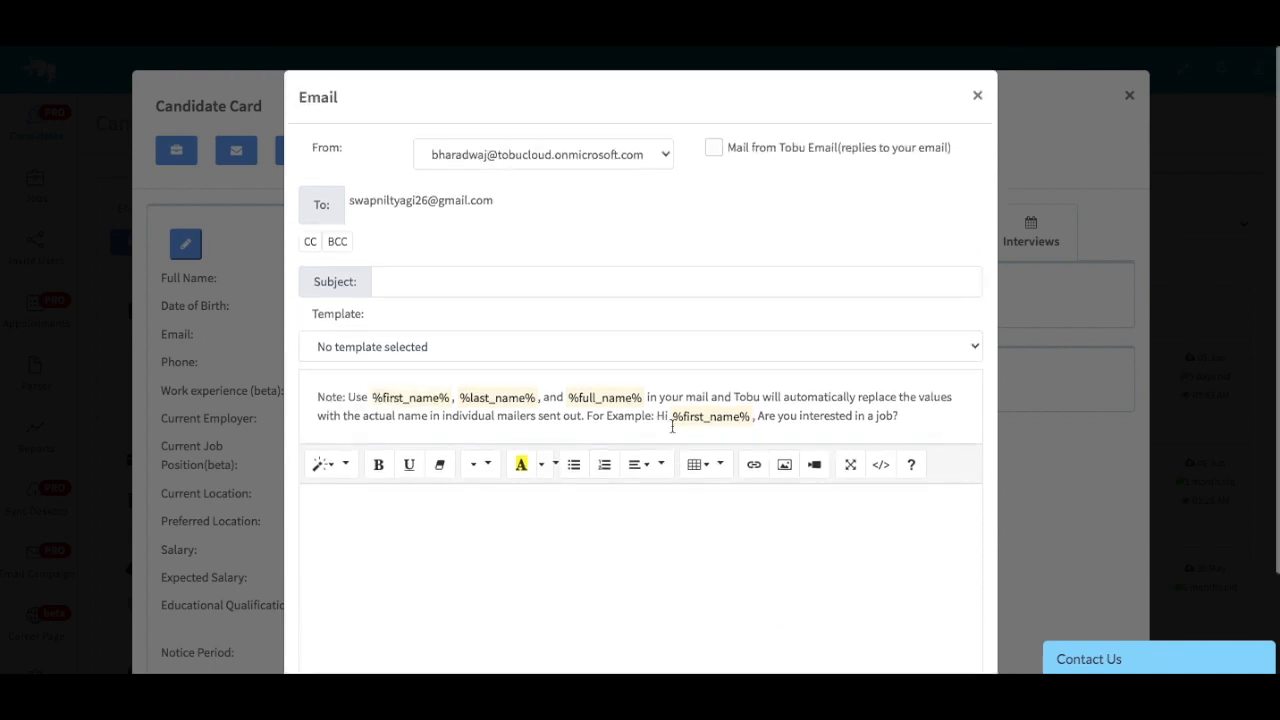
{"action": "left_click", "coordinate": [978, 98]}
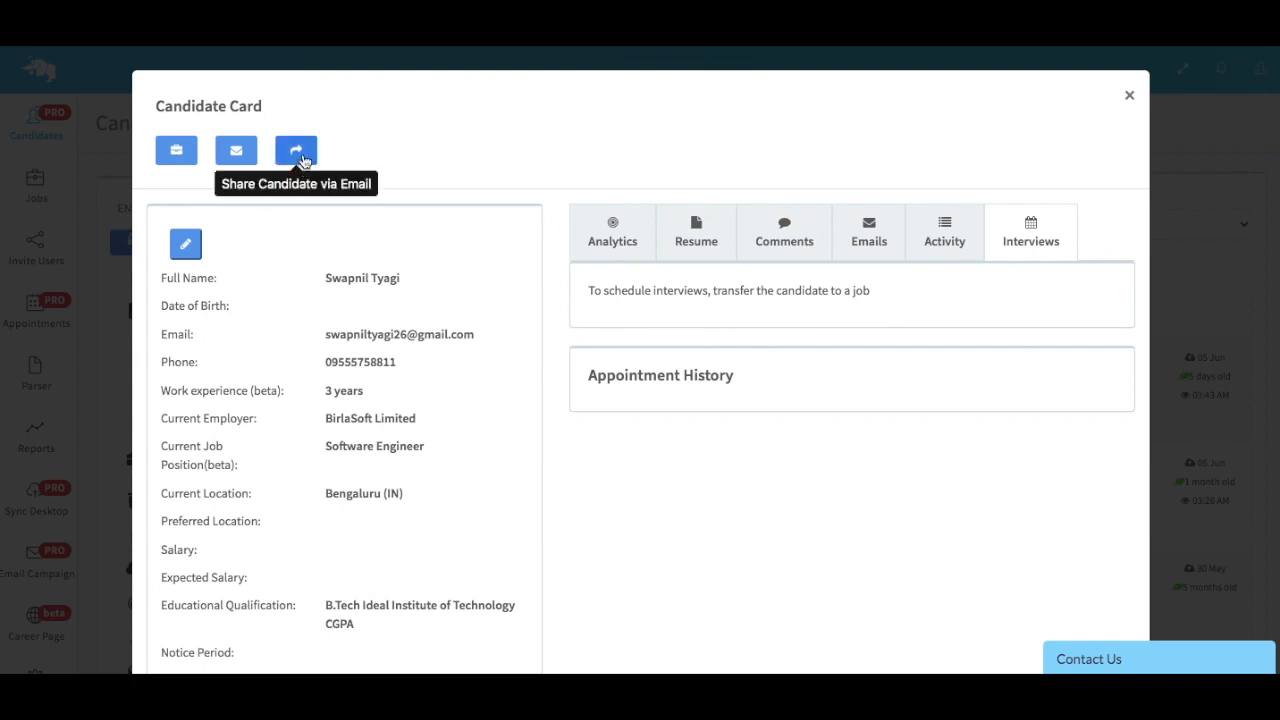
Step: Open the Share Candidate via Email form and examine its message fields, resume attachment options and Edit Resume area
{"action": "left_click", "coordinate": [297, 152]}
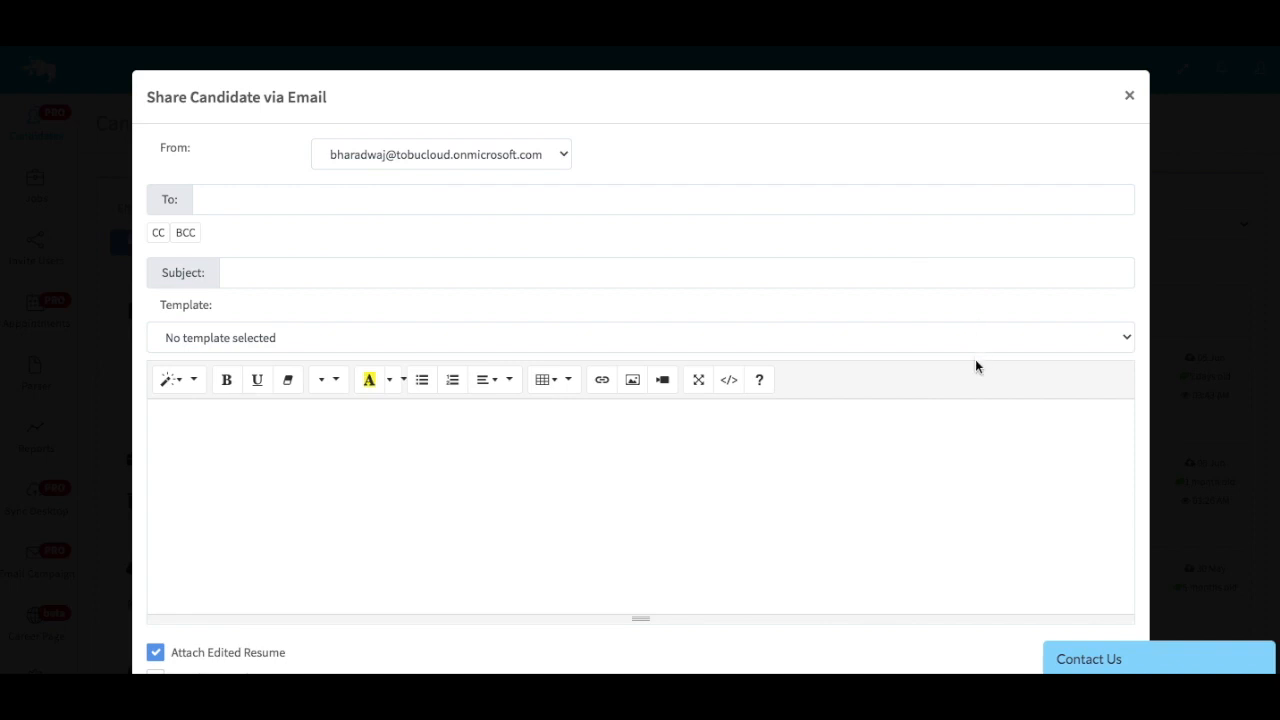
{"action": "scroll", "coordinate": [976, 355], "scroll_direction": "down", "scroll_amount": 3}
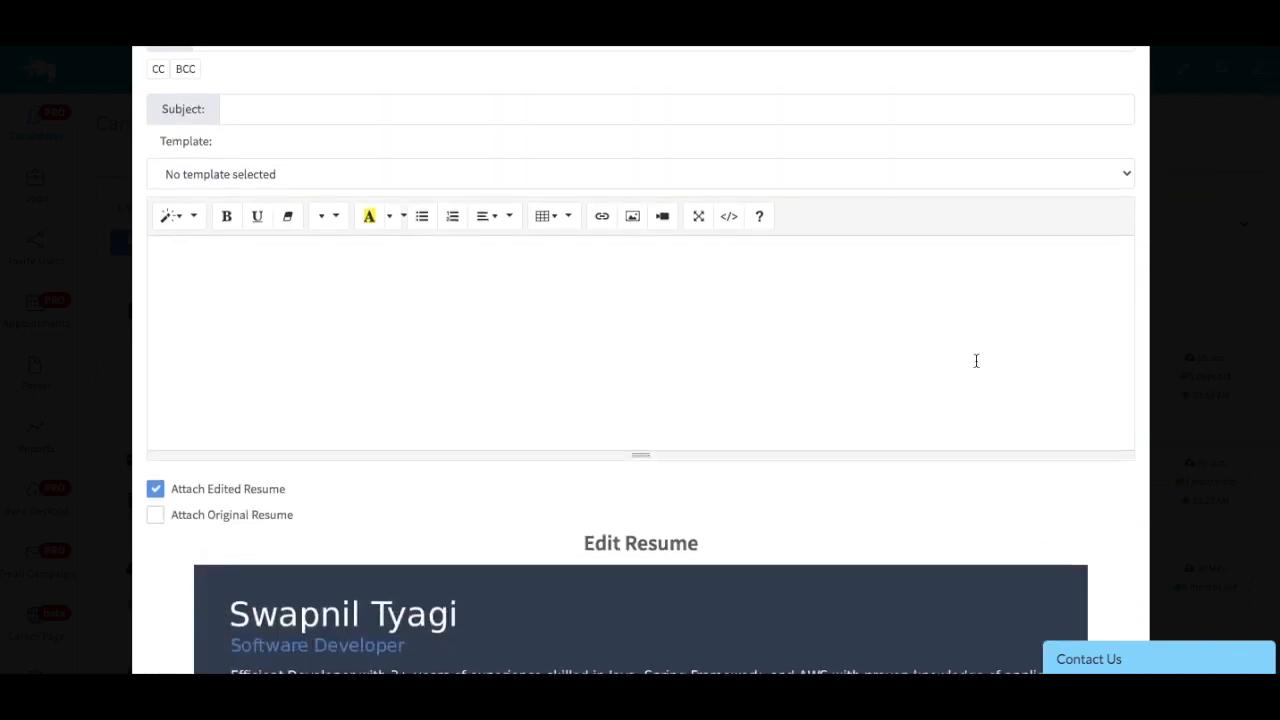
{"action": "scroll", "coordinate": [1080, 435], "scroll_direction": "down", "scroll_amount": 5}
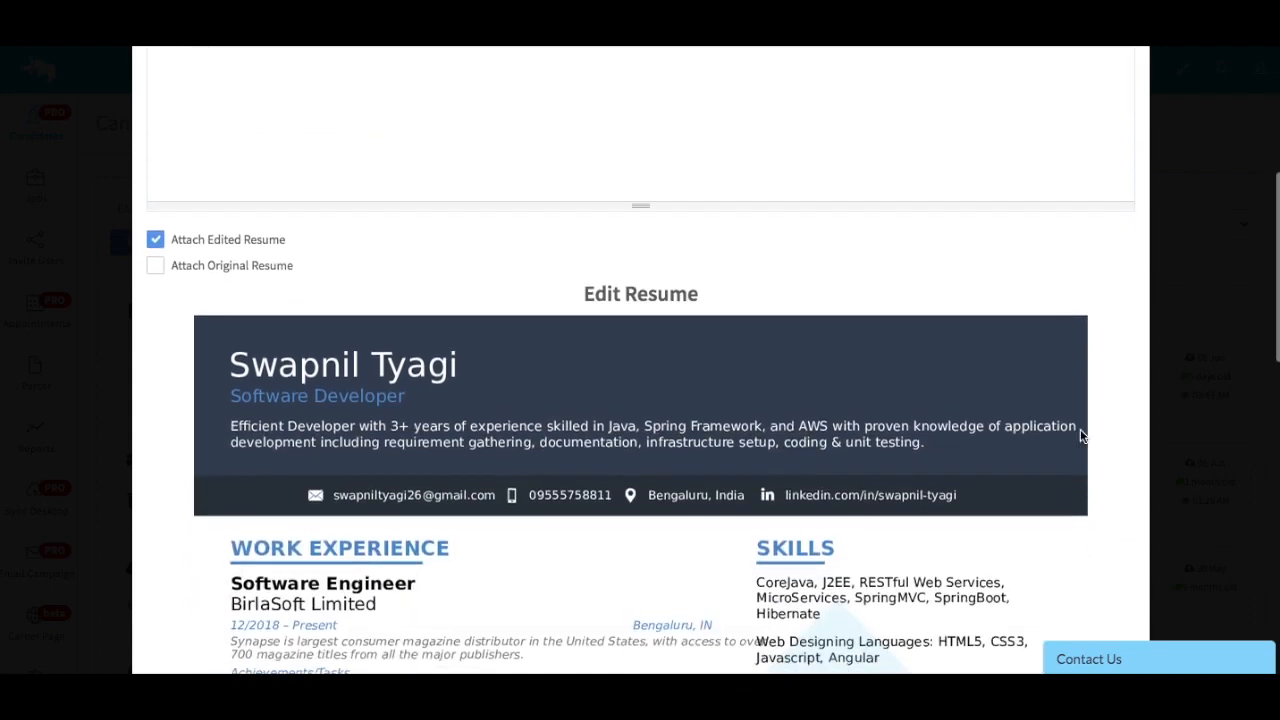
{"action": "scroll", "coordinate": [1080, 435], "scroll_direction": "down", "scroll_amount": 5}
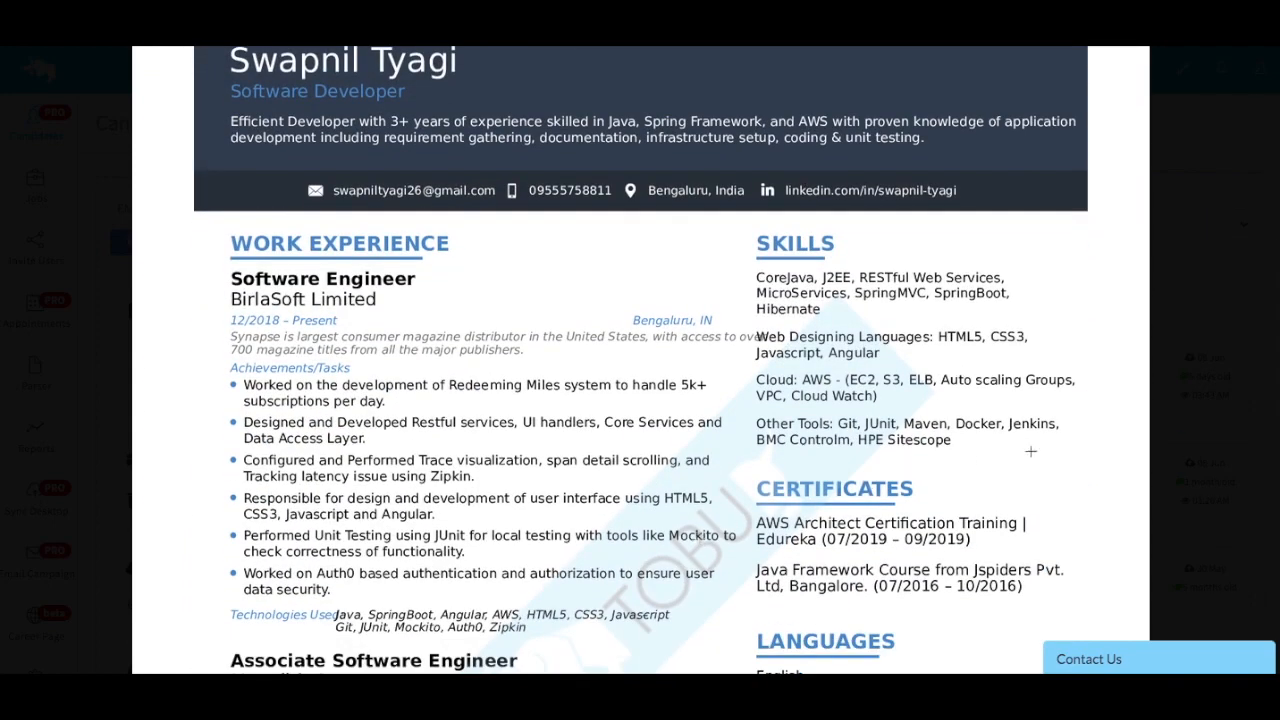
{"action": "scroll", "coordinate": [1114, 450], "scroll_direction": "down", "scroll_amount": 2}
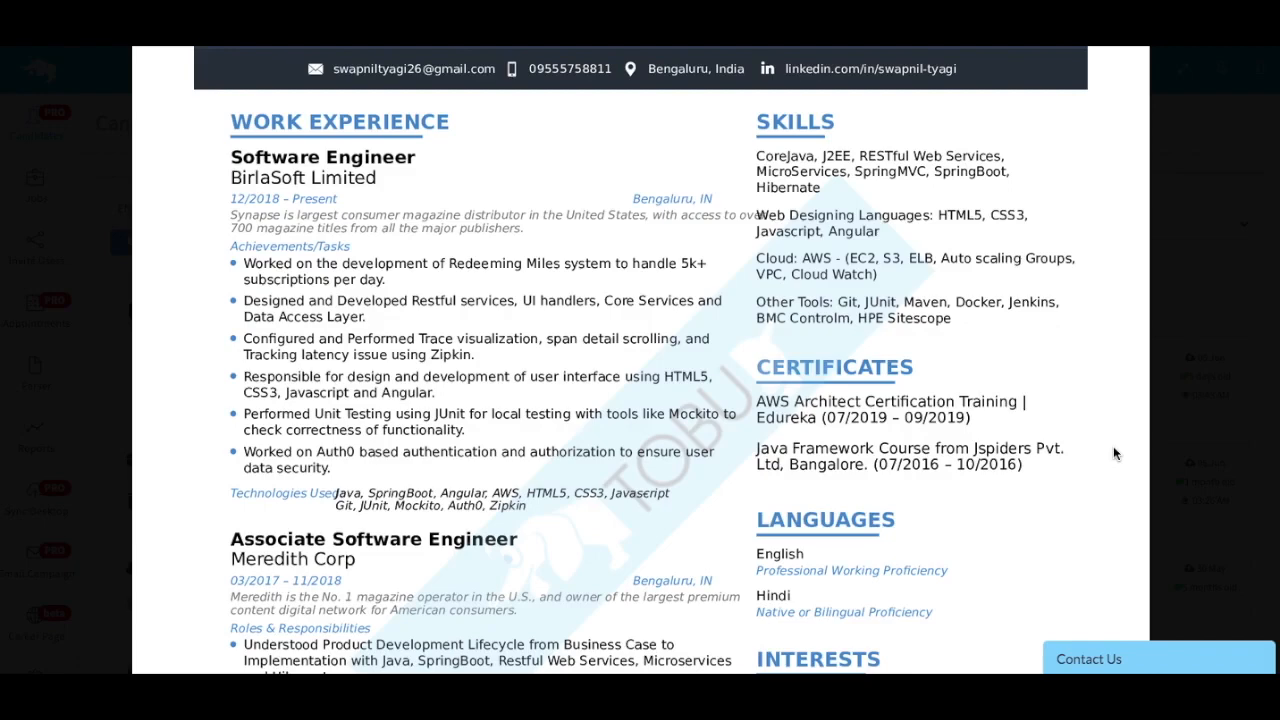
{"action": "scroll", "coordinate": [1113, 446], "scroll_direction": "down", "scroll_amount": 1}
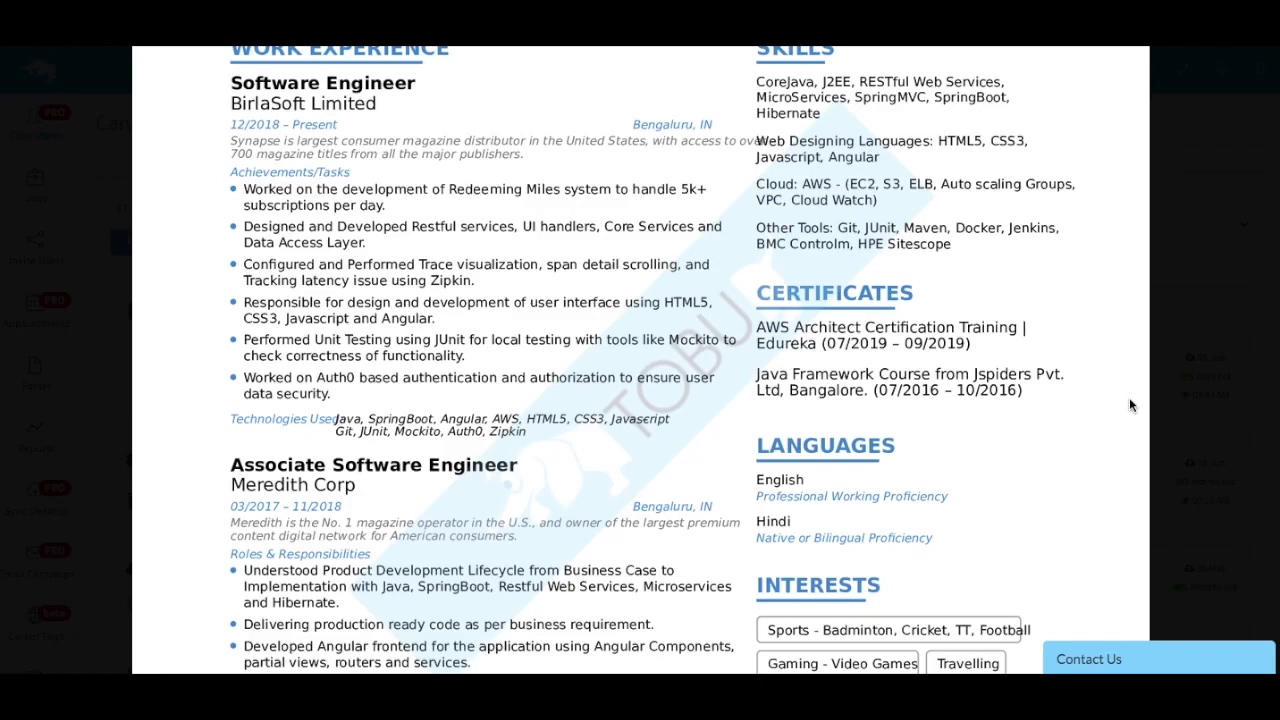
{"action": "scroll", "coordinate": [1130, 399], "scroll_direction": "down", "scroll_amount": 5}
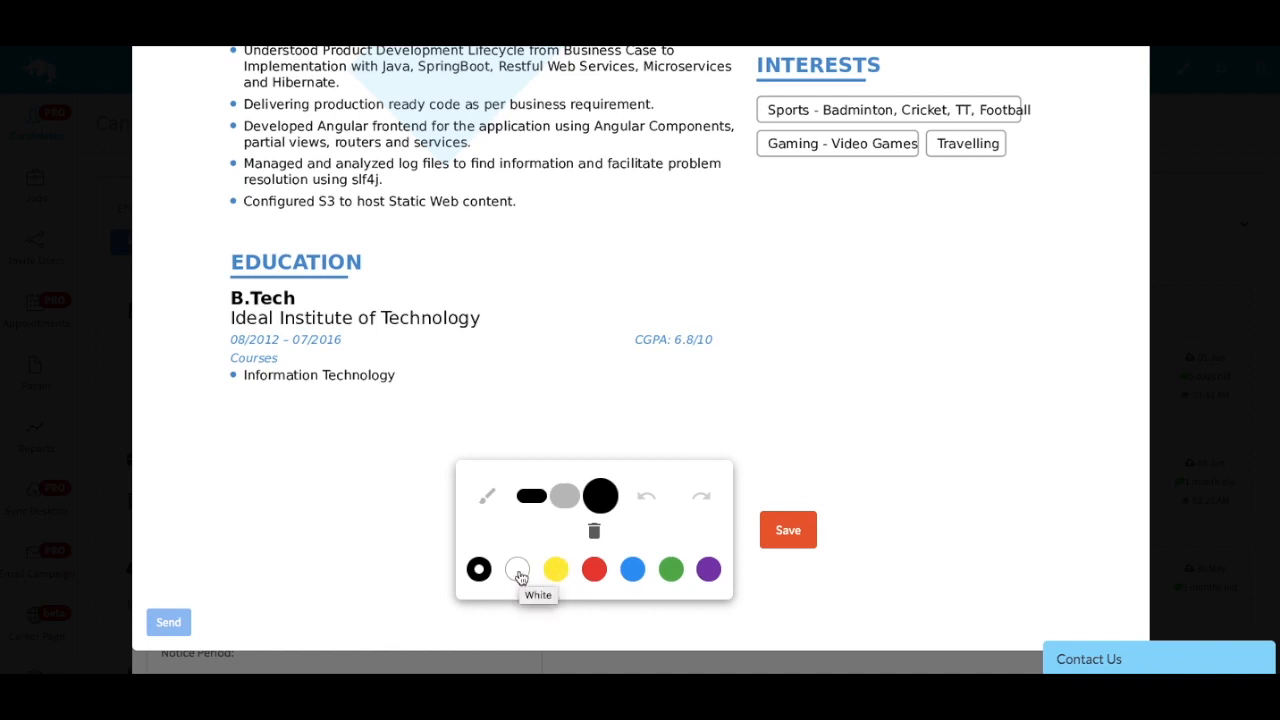
Step: Mask the candidate's phone number and email address in the Edit Resume header with white brush strokes
{"action": "left_click", "coordinate": [518, 571]}
{"action": "scroll", "coordinate": [918, 394], "scroll_direction": "up", "scroll_amount": 3}
{"action": "scroll", "coordinate": [918, 394], "scroll_direction": "up", "scroll_amount": 8}
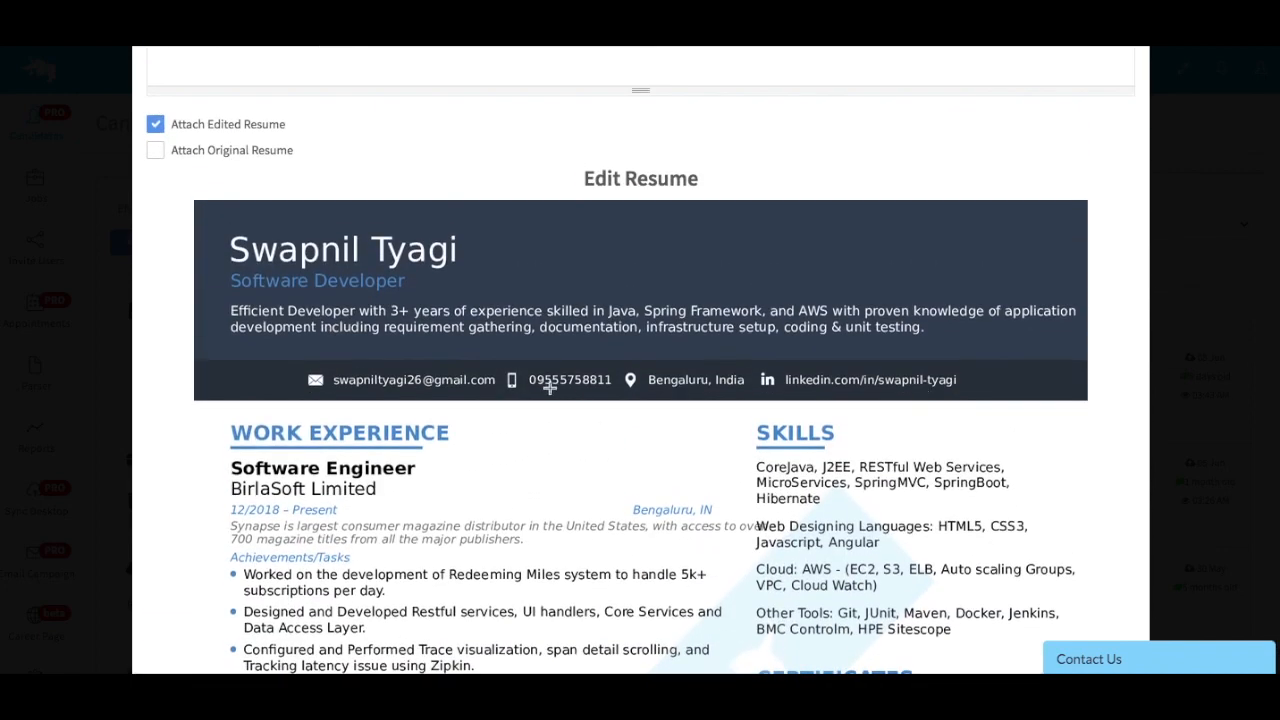
{"action": "left_click_drag", "start_coordinate": [520, 380], "coordinate": [608, 380]}
{"action": "left_click_drag", "start_coordinate": [338, 381], "coordinate": [490, 380]}
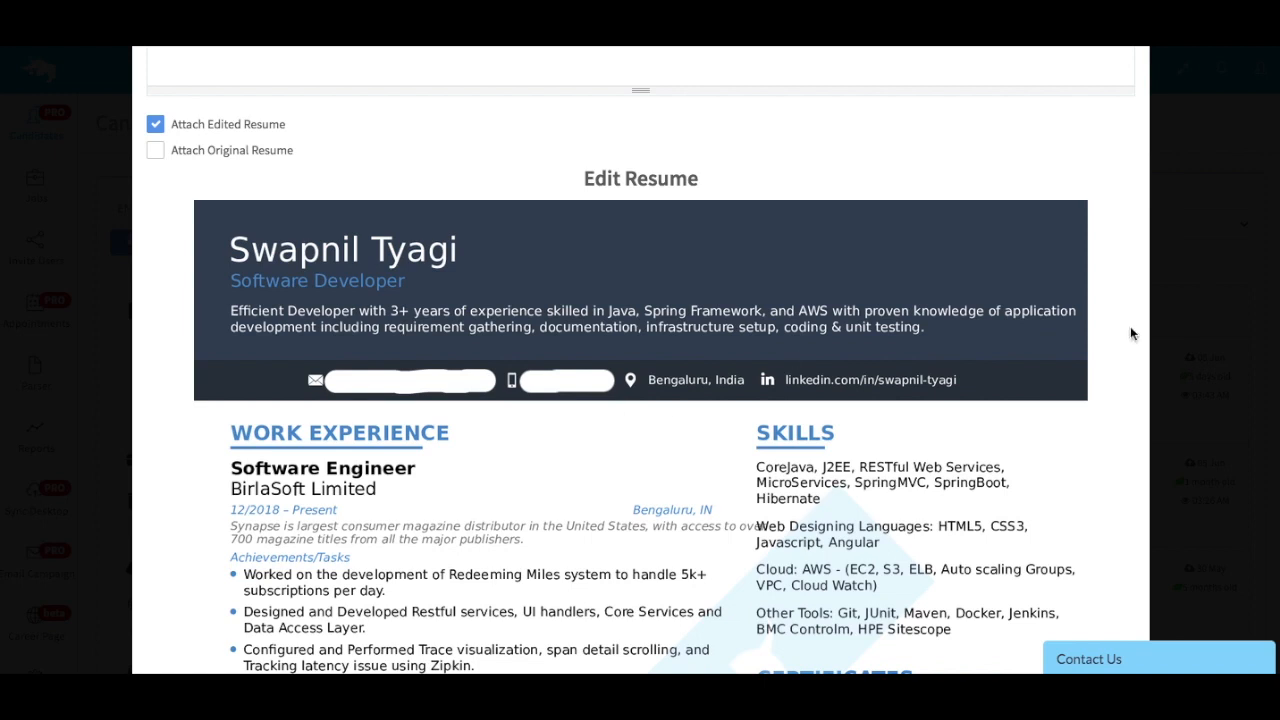
Step: Look over the share form from its address fields to the drawing tools, and close it and the candidate card without sending
{"action": "scroll", "coordinate": [1157, 334], "scroll_direction": "up", "scroll_amount": 5}
{"action": "scroll", "coordinate": [1157, 334], "scroll_direction": "down", "scroll_amount": 2}
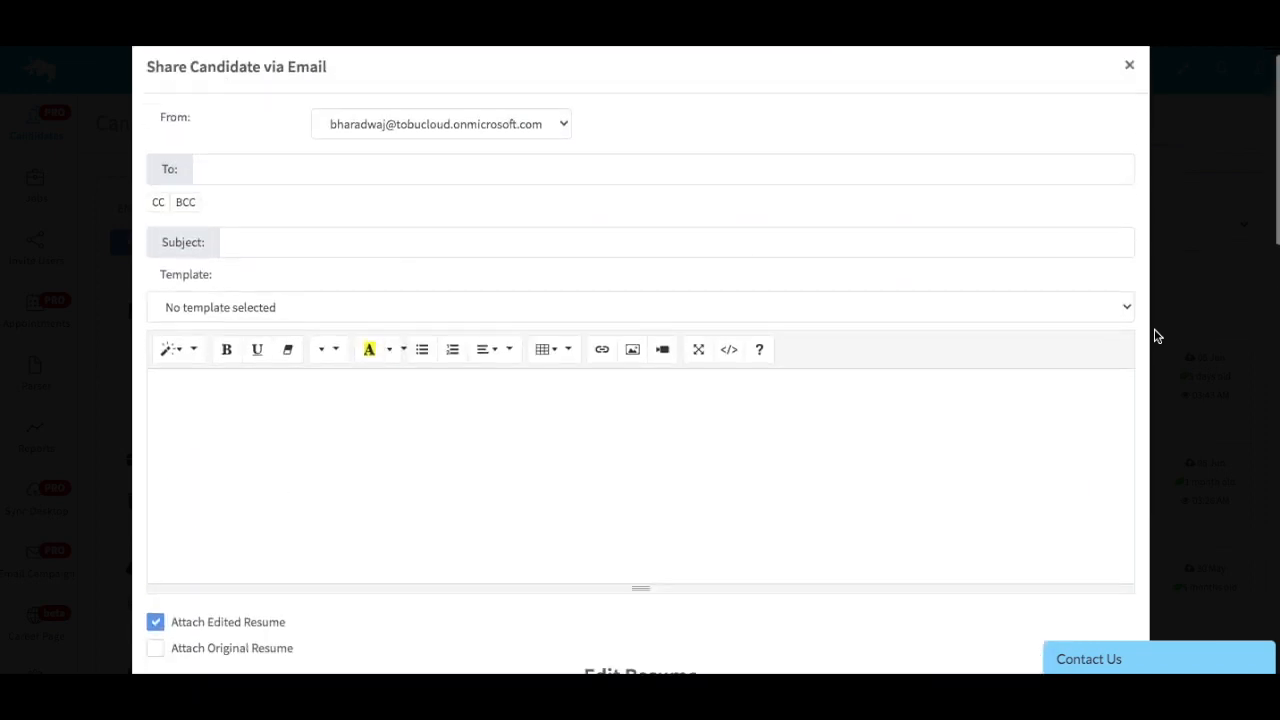
{"action": "scroll", "coordinate": [527, 366], "scroll_direction": "up", "scroll_amount": 2}
{"action": "scroll", "coordinate": [634, 551], "scroll_direction": "down", "scroll_amount": 10}
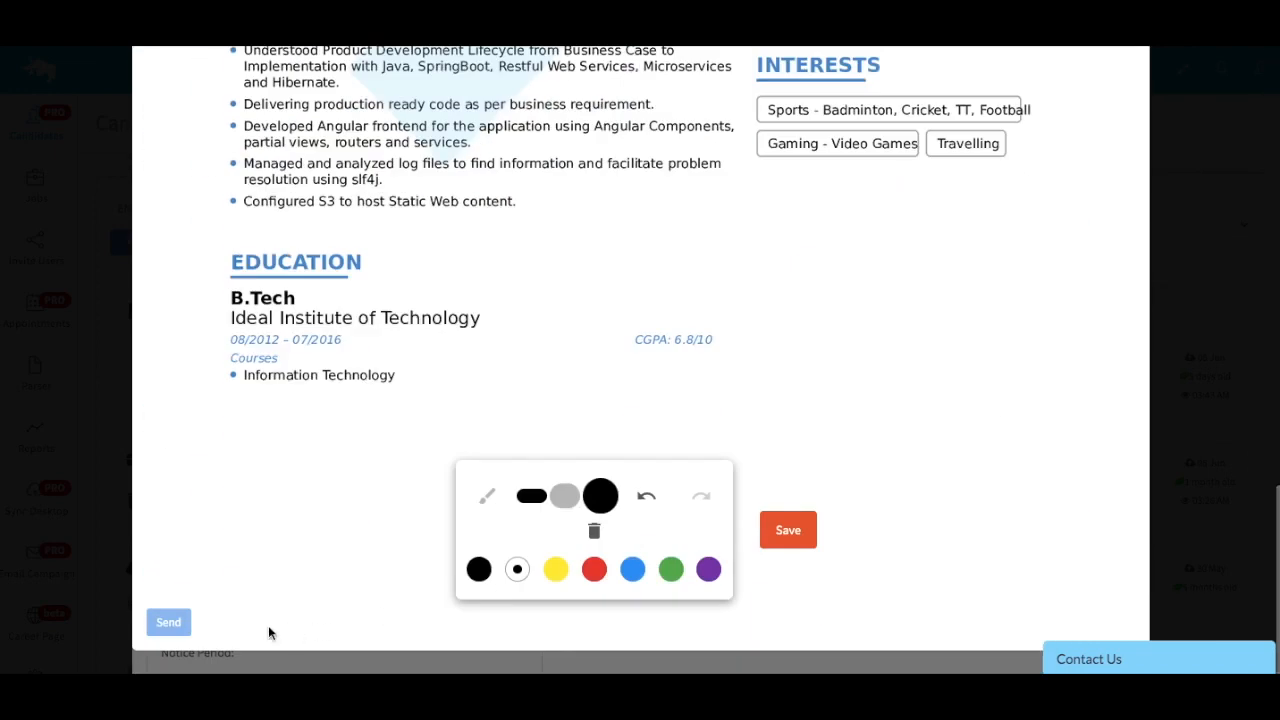
{"action": "scroll", "coordinate": [1037, 350], "scroll_direction": "up", "scroll_amount": 5}
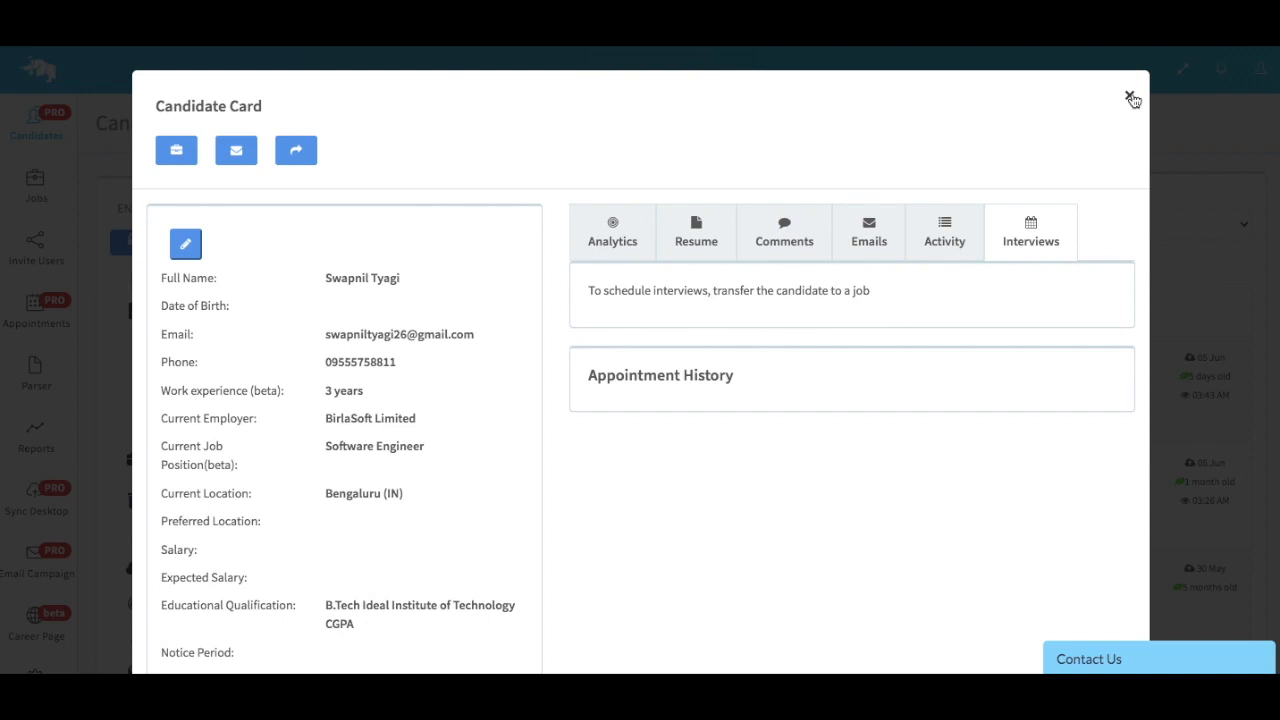
{"action": "left_click", "coordinate": [1130, 97]}
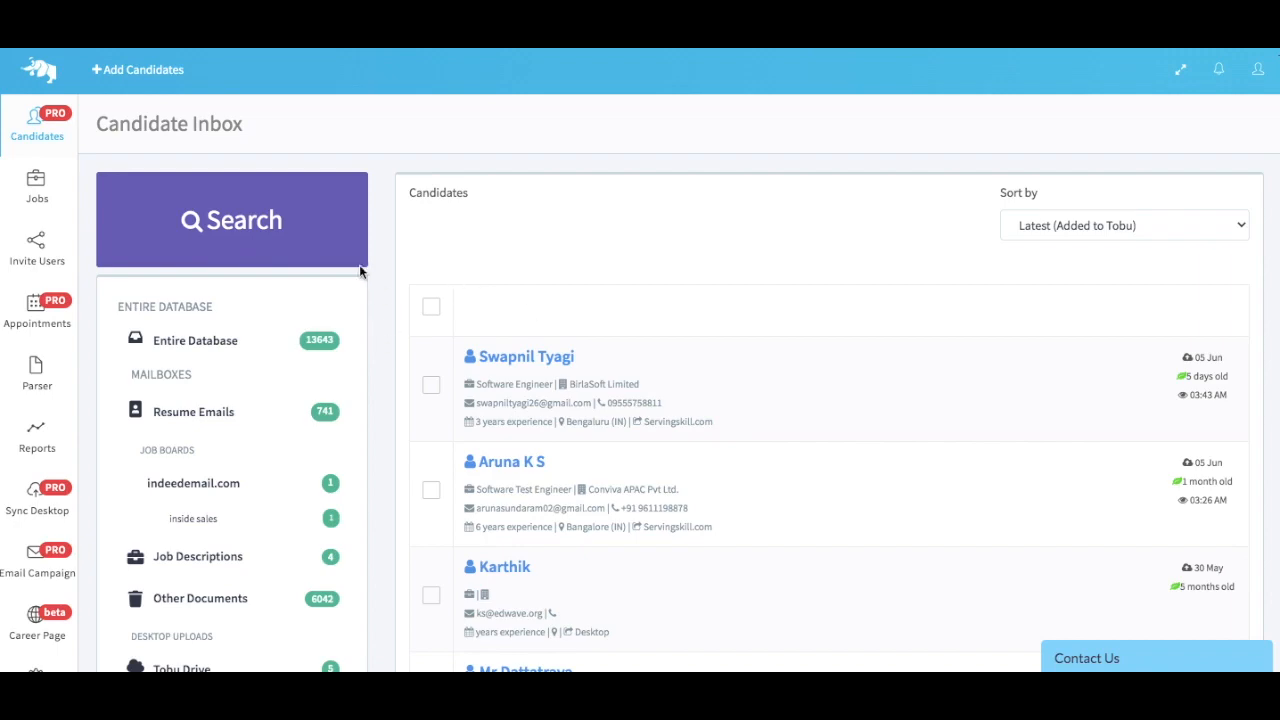
Step: Open the candidate Search Criteria form and review its Entire Database filters, including the Keyword and Boolean modes
{"action": "left_click", "coordinate": [311, 224]}
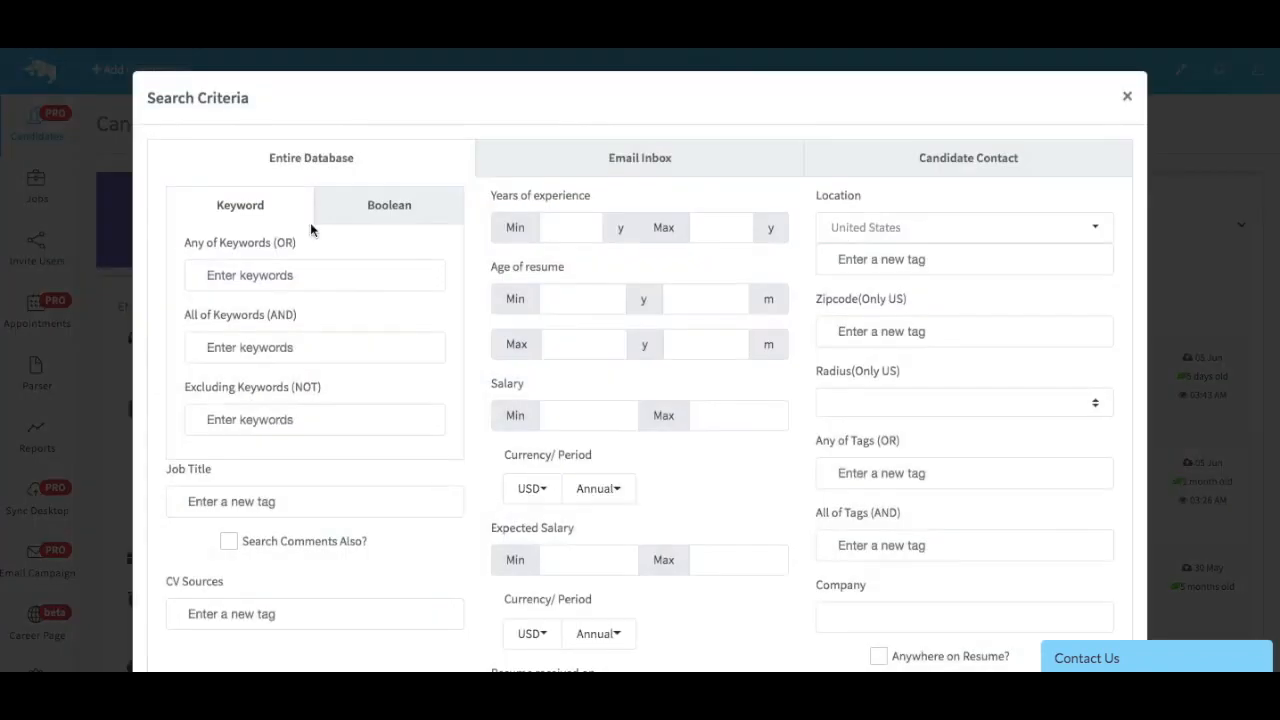
{"action": "scroll", "coordinate": [474, 343], "scroll_direction": "down", "scroll_amount": 2}
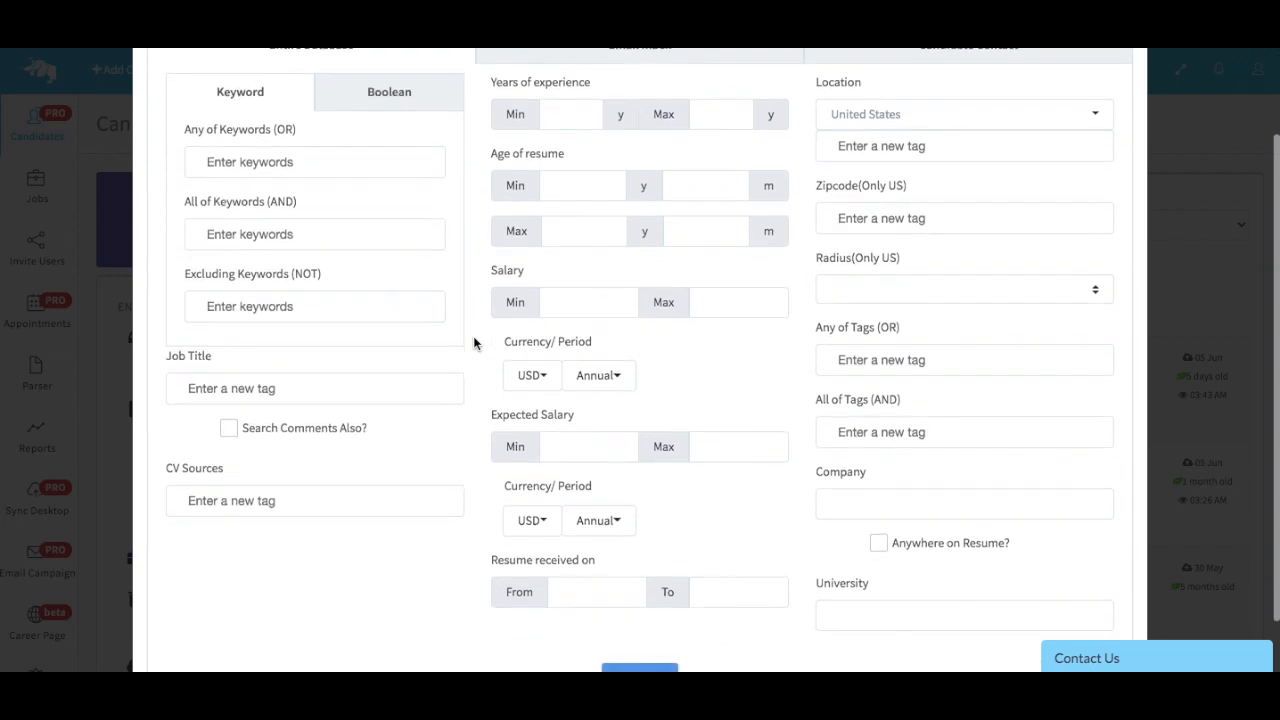
{"action": "scroll", "coordinate": [474, 343], "scroll_direction": "up", "scroll_amount": 1}
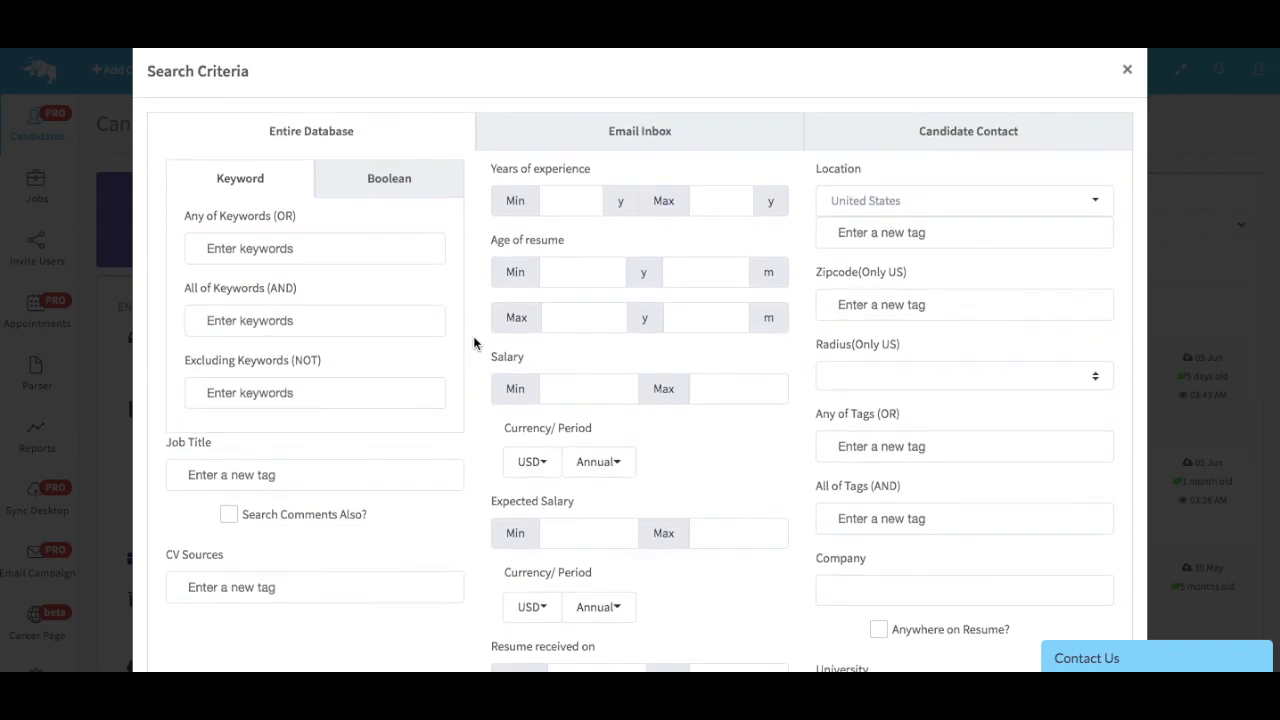
{"action": "left_click", "coordinate": [414, 192]}
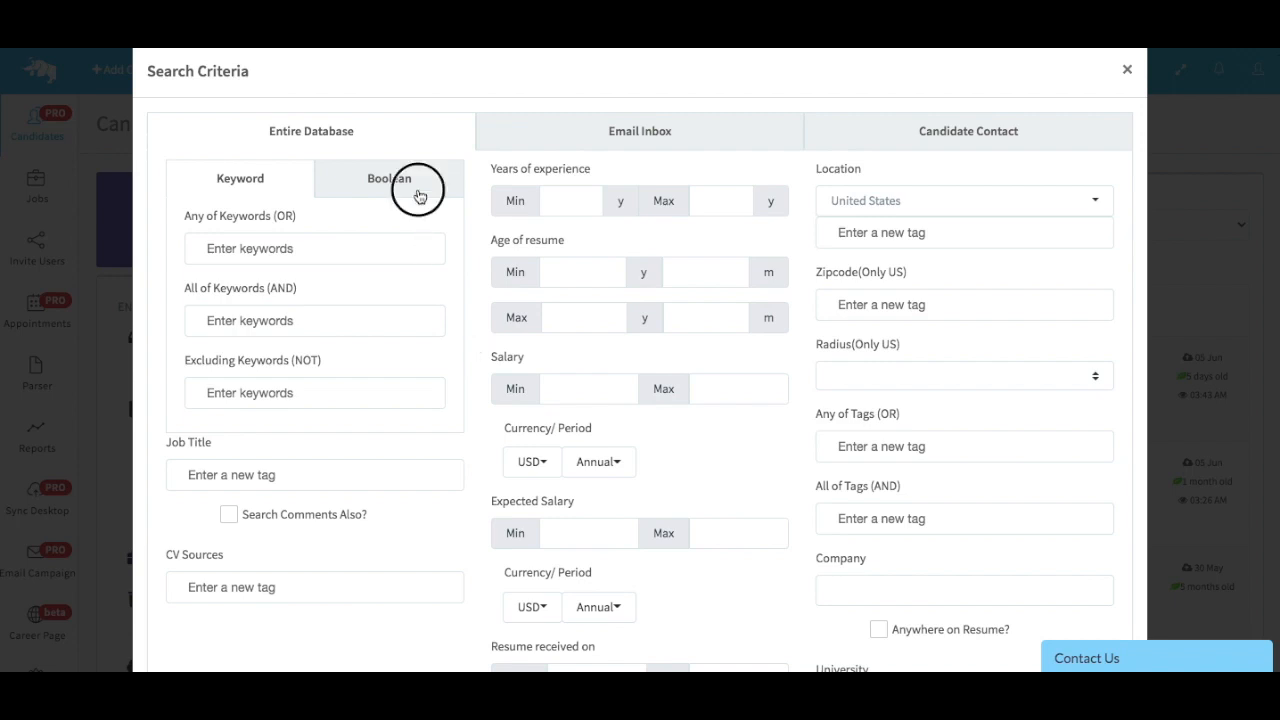
{"action": "left_click", "coordinate": [266, 190]}
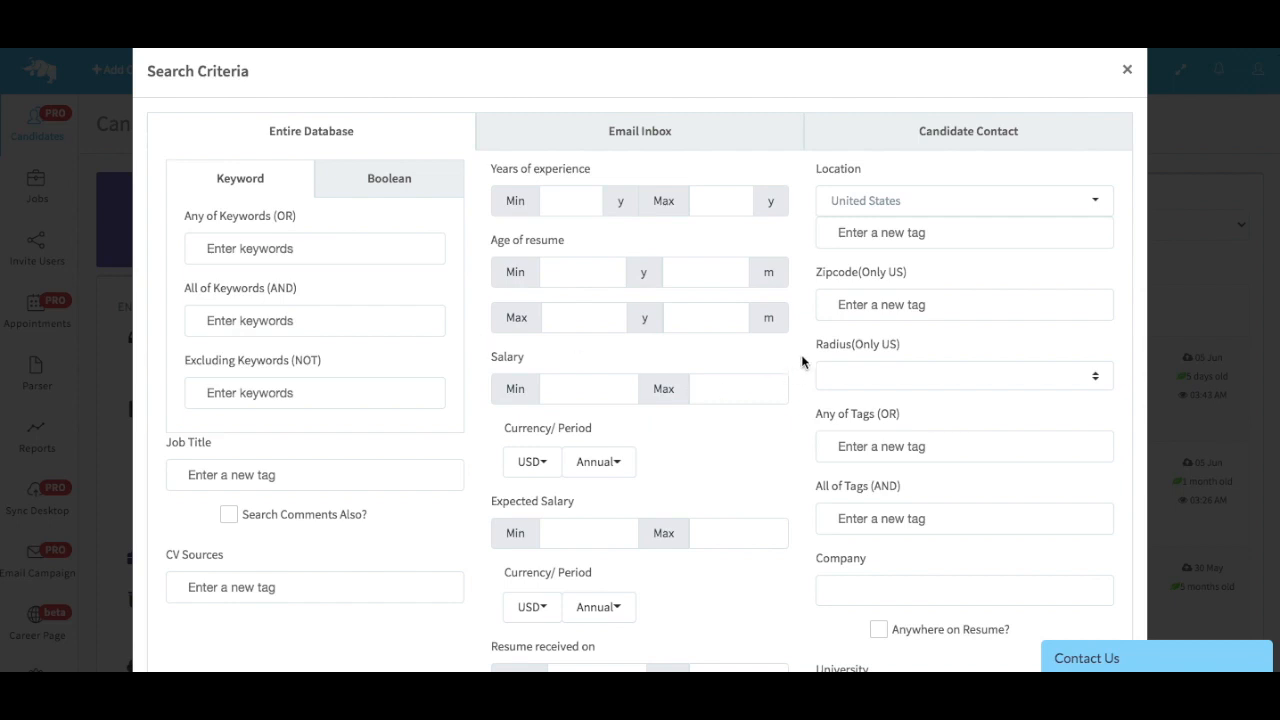
Step: Add "software engineer" as a Job Title tag in the search criteria
{"action": "scroll", "coordinate": [802, 360], "scroll_direction": "down", "scroll_amount": 3}
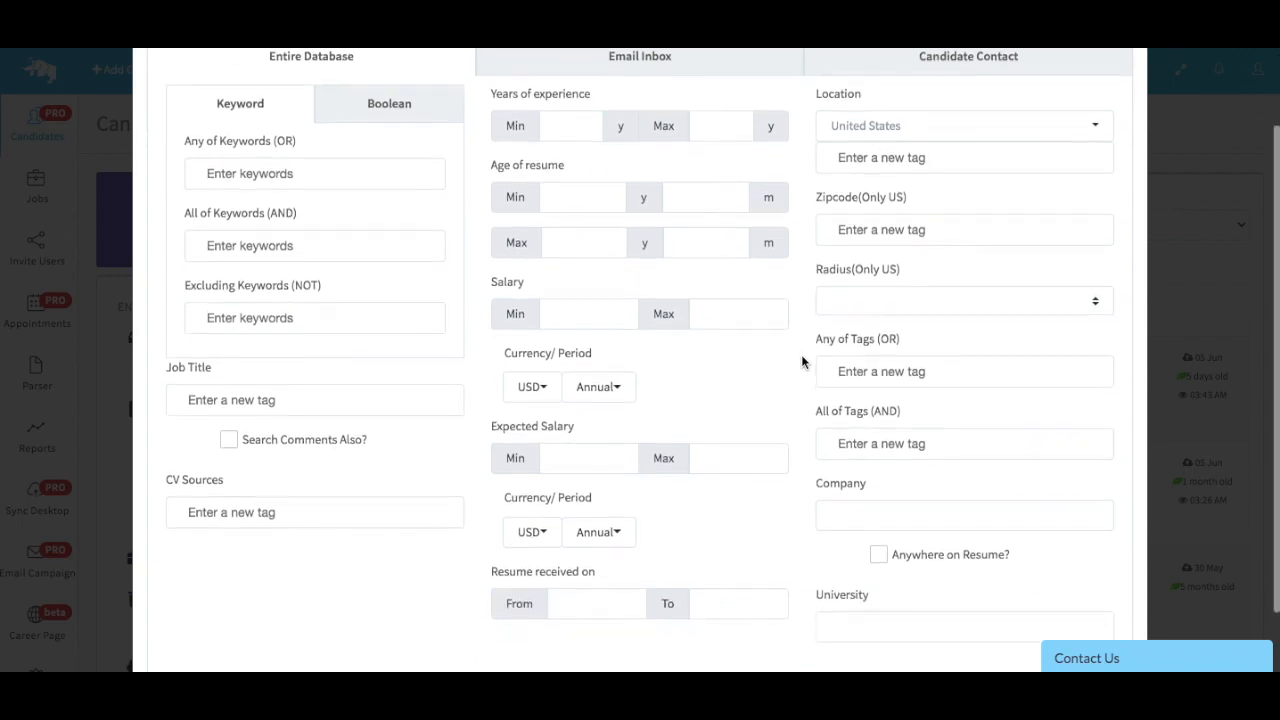
{"action": "left_click", "coordinate": [306, 378]}
{"action": "type", "text": "softwar"}
{"action": "type", "text": "e engineer"}
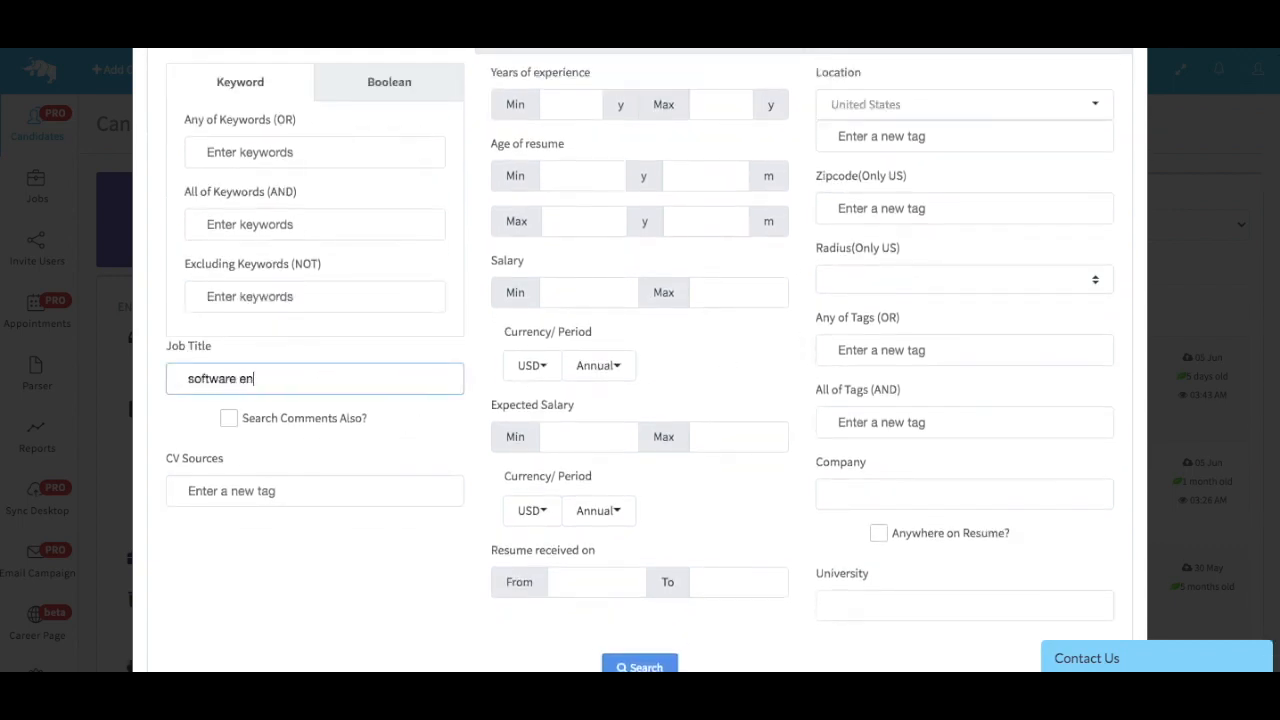
{"action": "key", "text": "Return"}
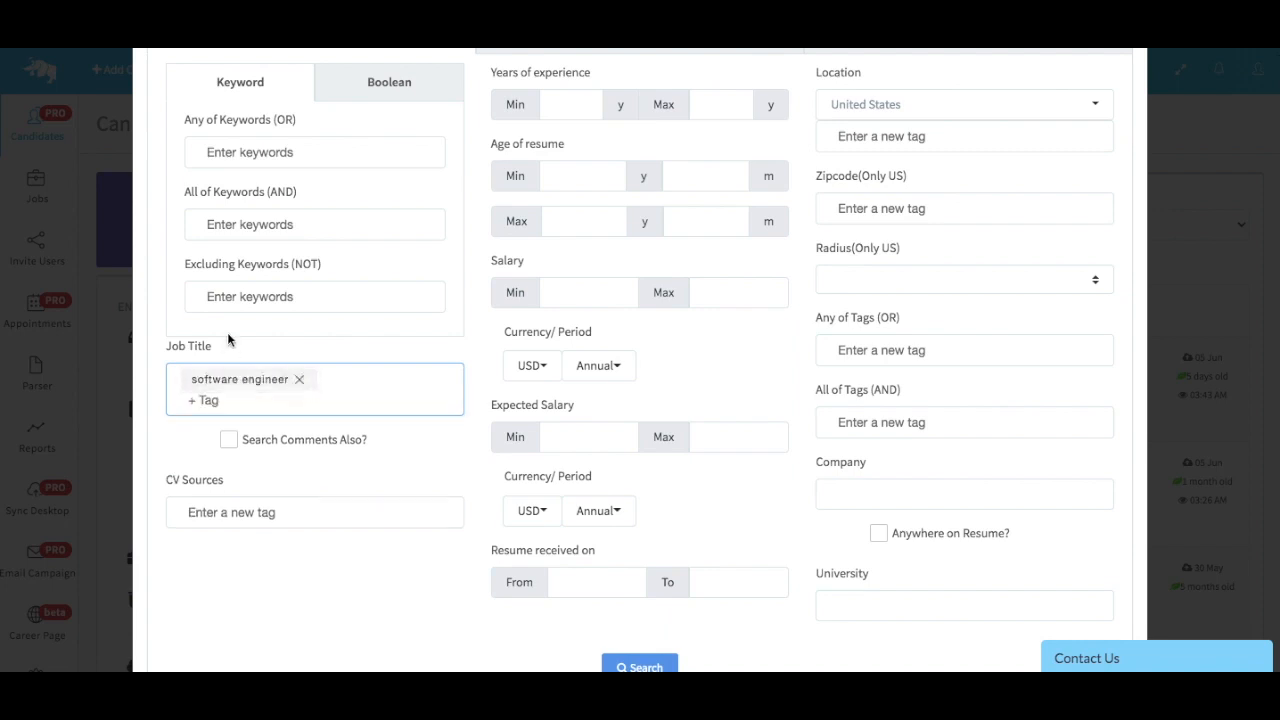
Step: Add "java" and "sql" to the All of Keywords (AND) criteria and run the candidate search
{"action": "left_click", "coordinate": [316, 234]}
{"action": "type", "text": "java"}
{"action": "key", "text": "Return"}
{"action": "type", "text": "sql"}
{"action": "key", "text": "Return"}
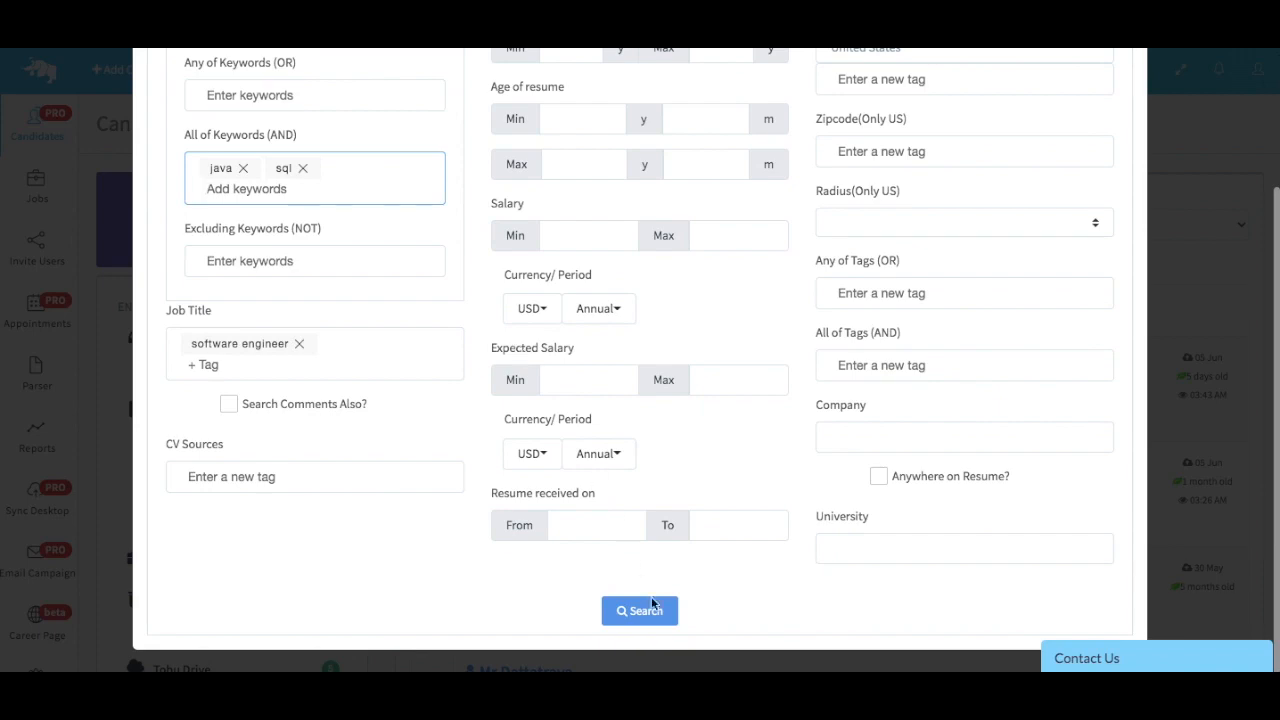
{"action": "left_click", "coordinate": [655, 610]}
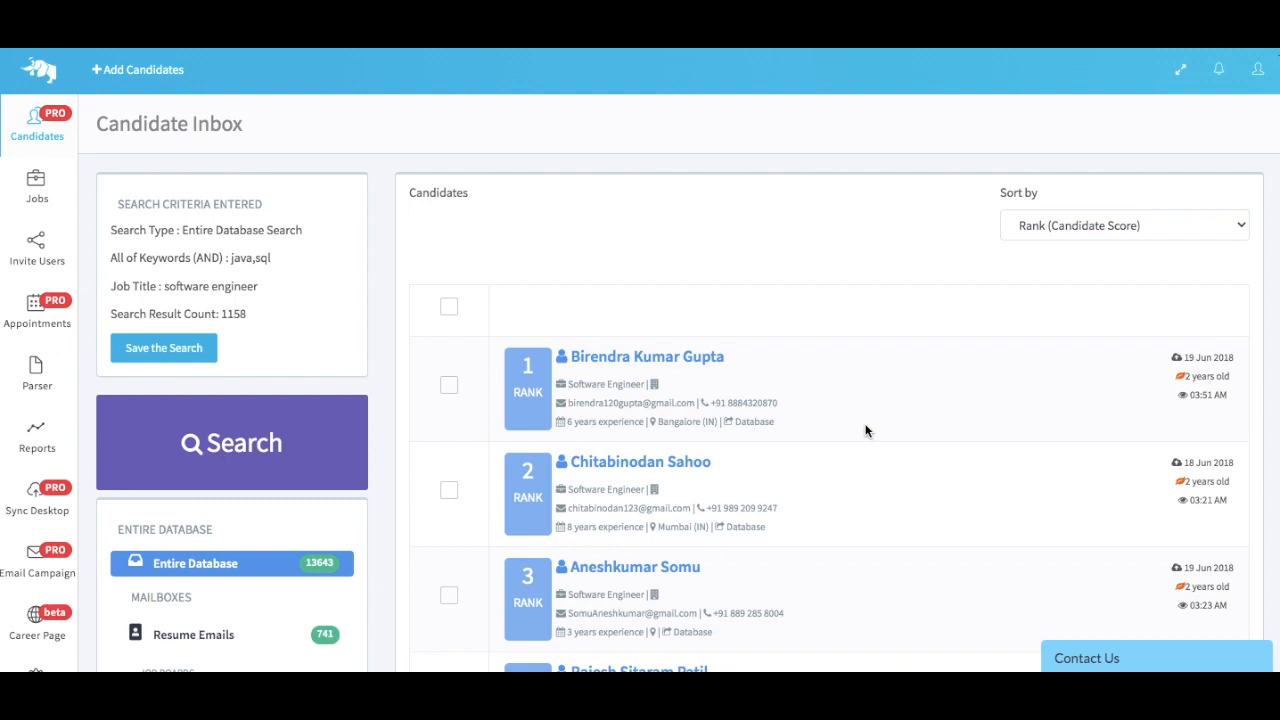
Step: Look through the ranked search results, checking each candidate's job title, experience, location and resume age
{"action": "scroll", "coordinate": [888, 444], "scroll_direction": "down", "scroll_amount": 2}
{"action": "scroll", "coordinate": [888, 444], "scroll_direction": "down", "scroll_amount": 1}
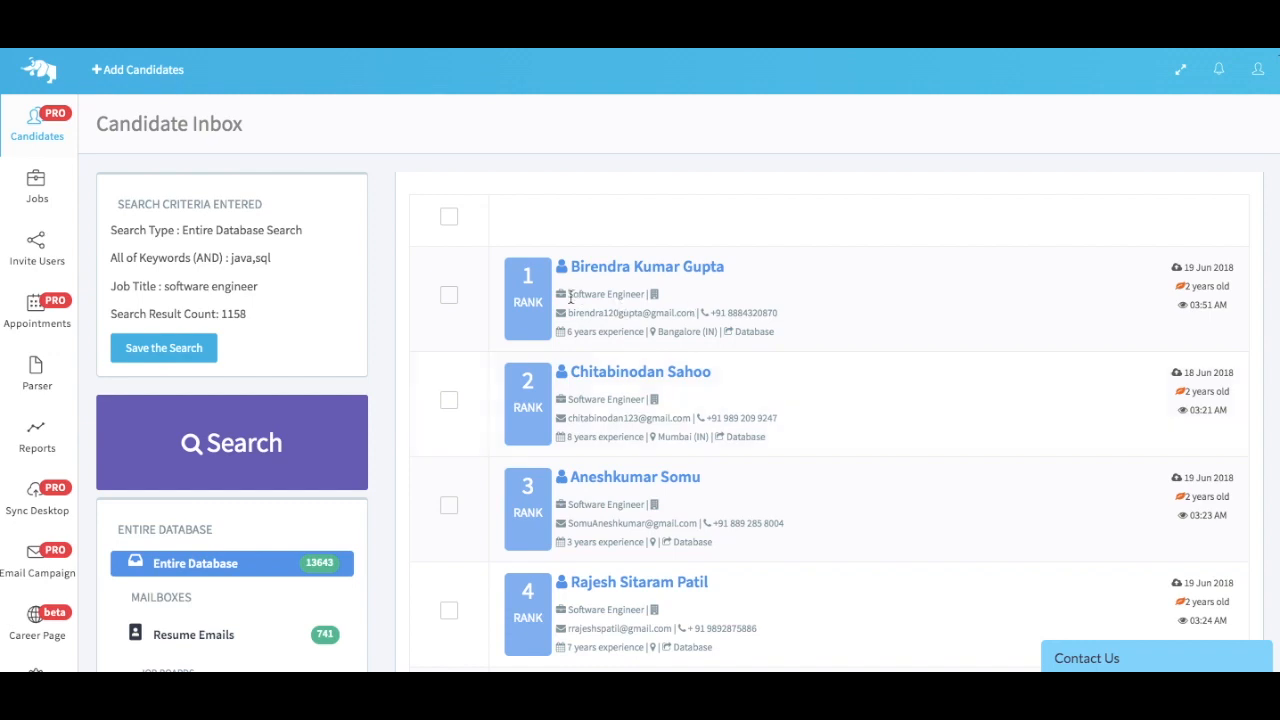
{"action": "scroll", "coordinate": [824, 487], "scroll_direction": "down", "scroll_amount": 2}
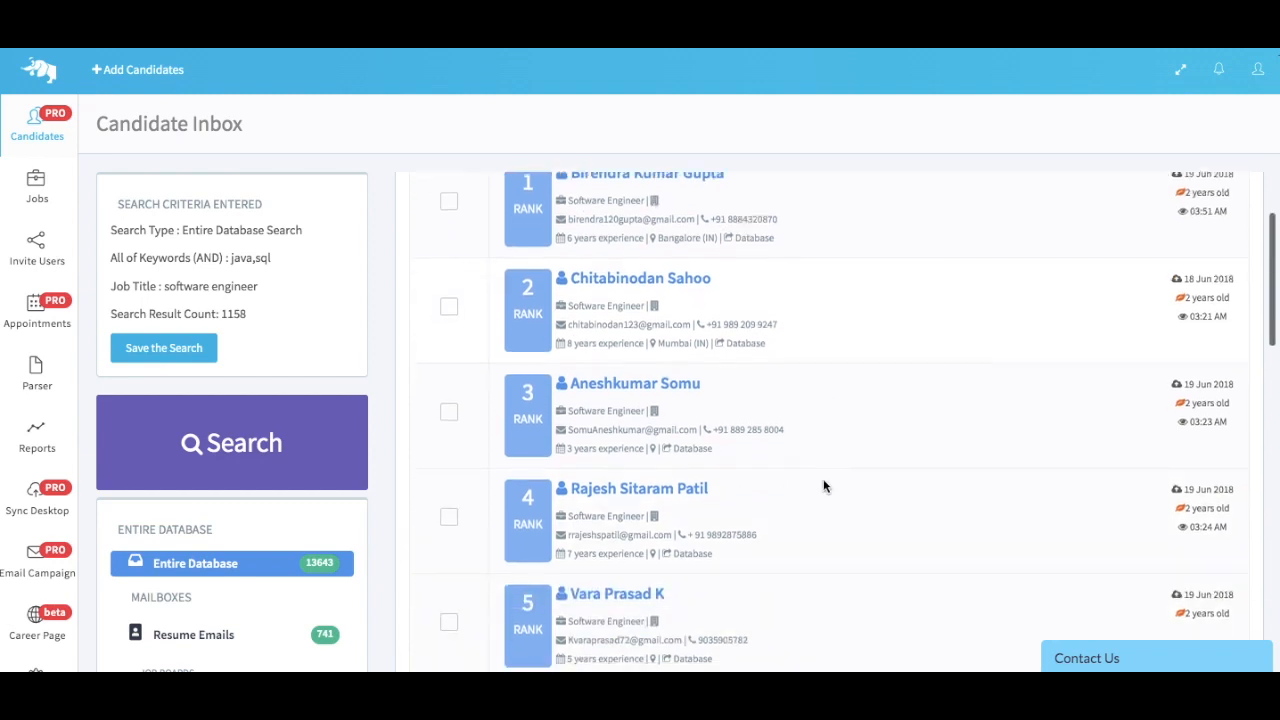
{"action": "scroll", "coordinate": [824, 487], "scroll_direction": "down", "scroll_amount": 3}
{"action": "scroll", "coordinate": [824, 487], "scroll_direction": "up", "scroll_amount": 3}
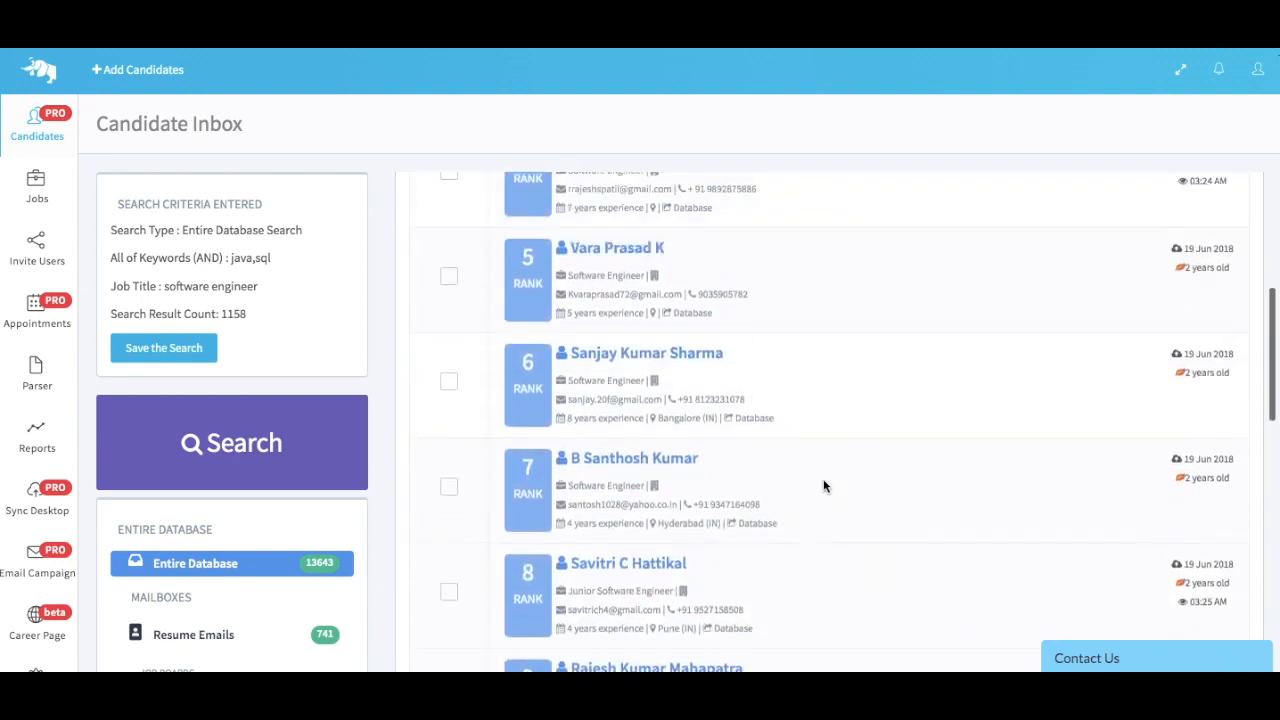
{"action": "scroll", "coordinate": [824, 487], "scroll_direction": "up", "scroll_amount": 3}
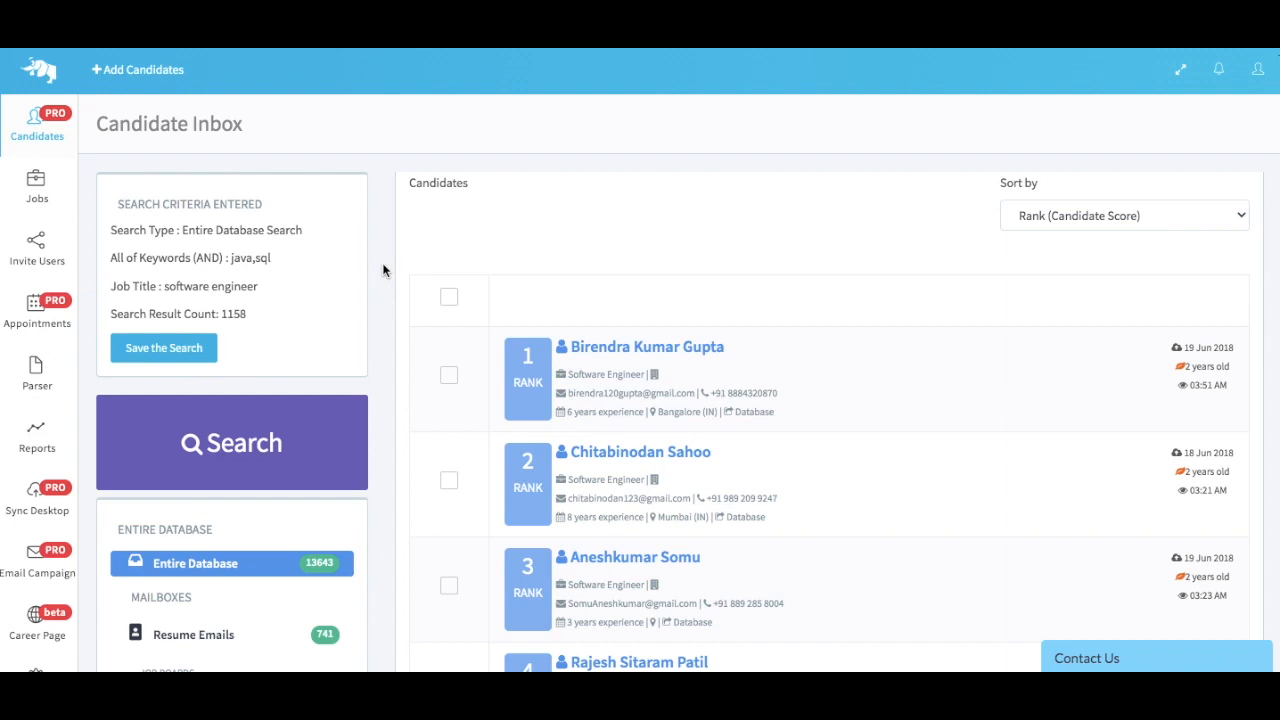
{"action": "scroll", "coordinate": [822, 483], "scroll_direction": "down", "scroll_amount": 1}
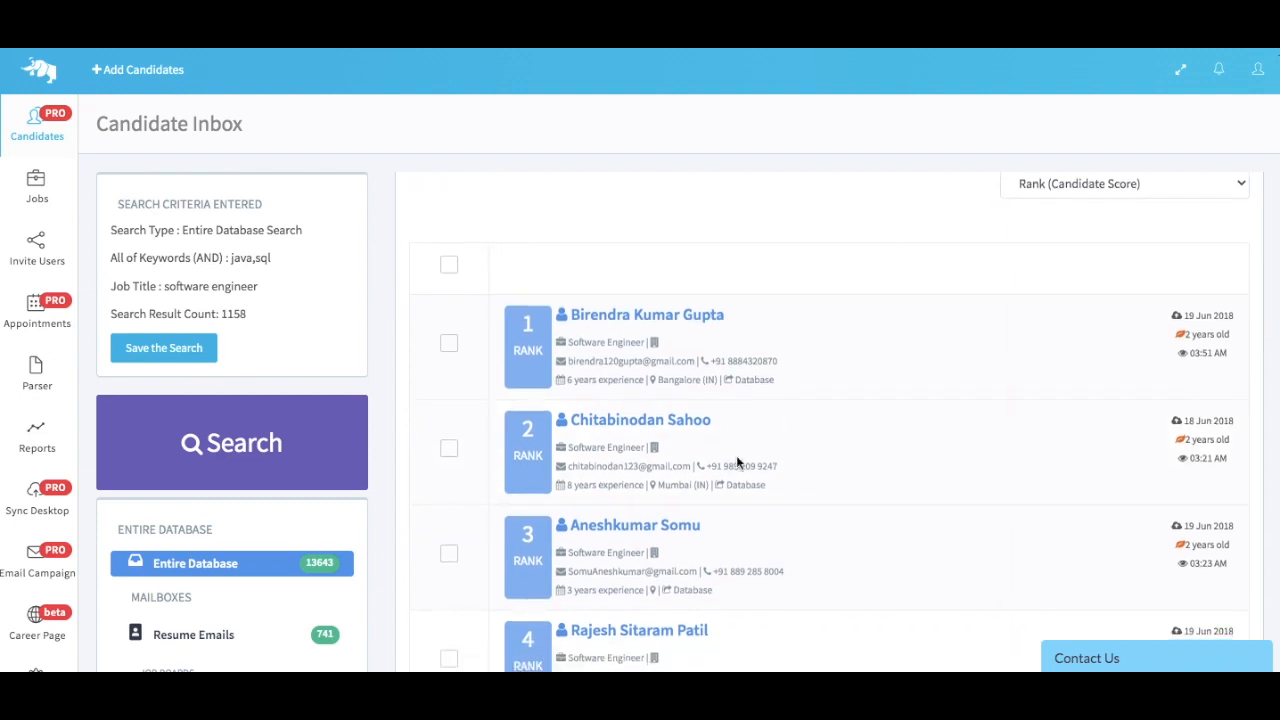
Step: Open the second-ranked candidate's card and read the Analytics resume from Candidate Info through the Executive Summary, checking for highlighted search terms
{"action": "left_click", "coordinate": [688, 425]}
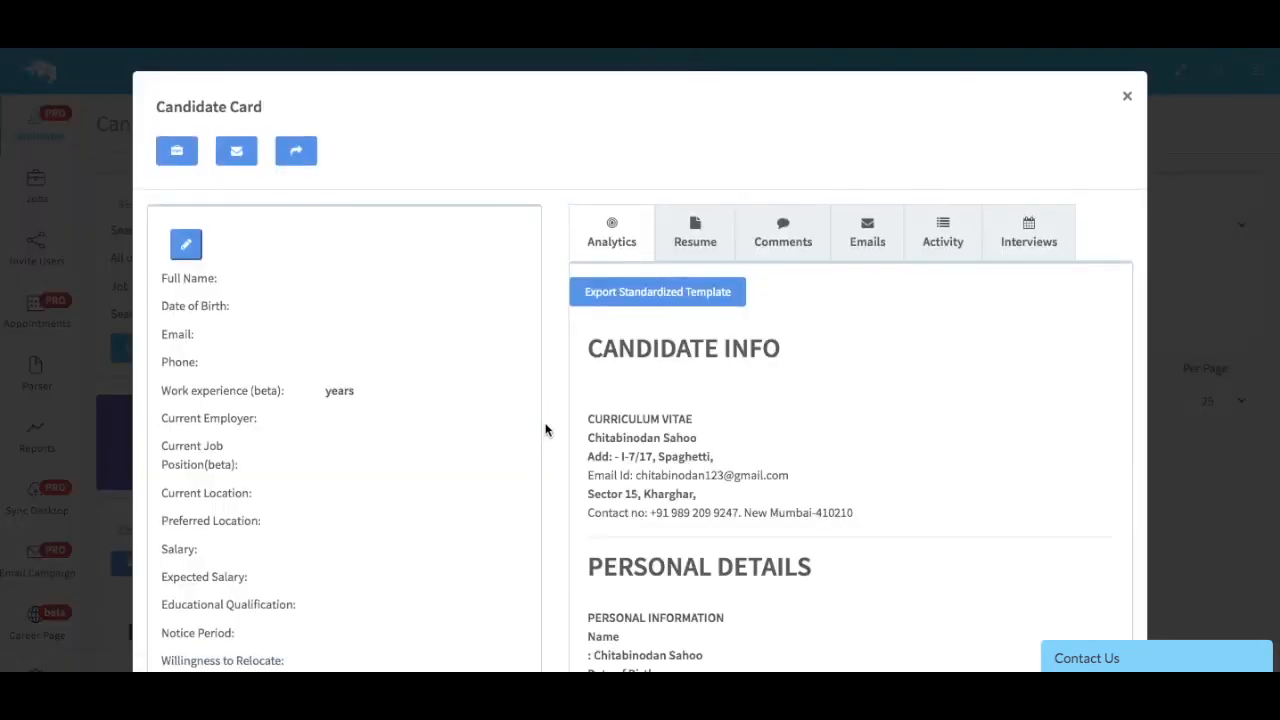
{"action": "scroll", "coordinate": [546, 440], "scroll_direction": "down", "scroll_amount": 1}
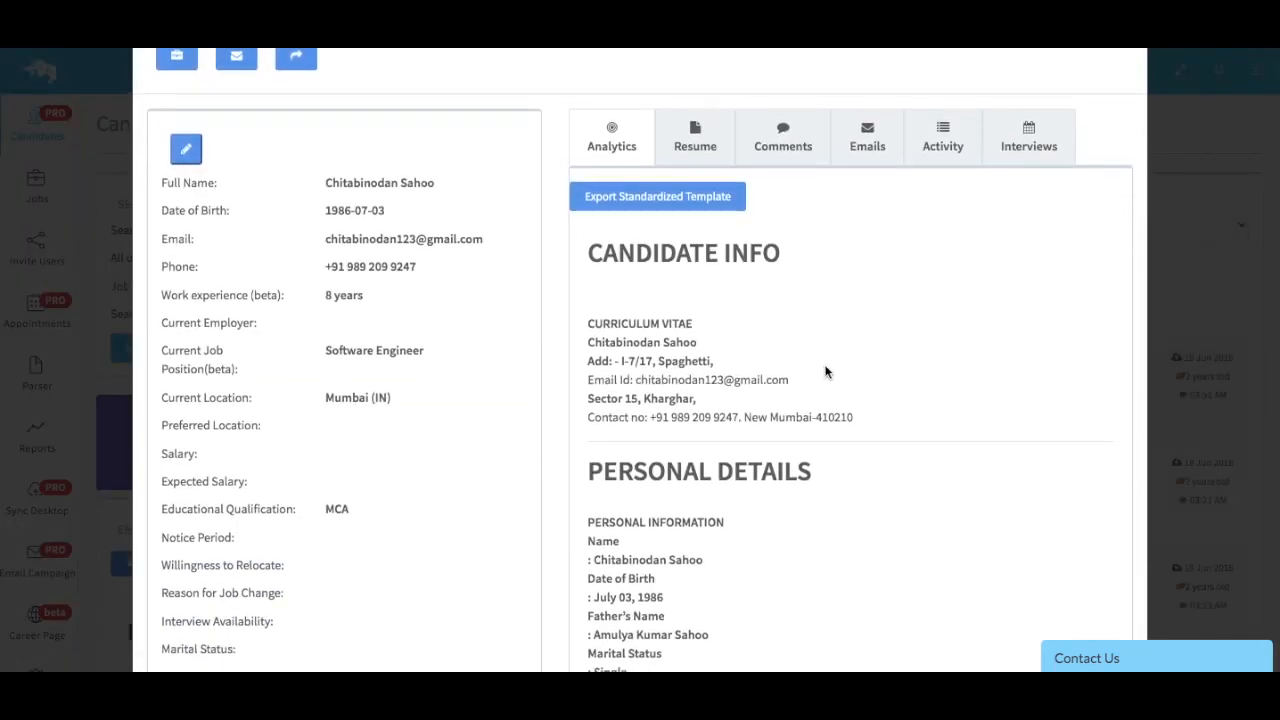
{"action": "scroll", "coordinate": [917, 443], "scroll_direction": "down", "scroll_amount": 1}
{"action": "scroll", "coordinate": [917, 449], "scroll_direction": "down", "scroll_amount": 4}
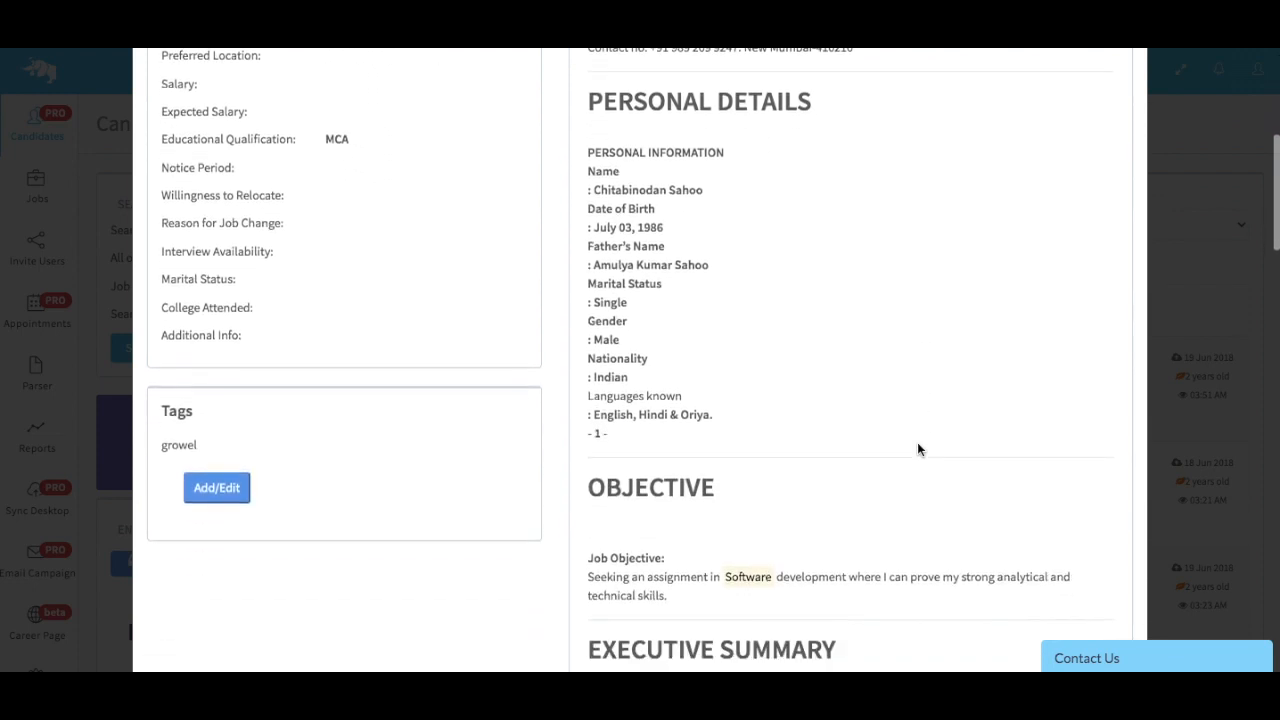
{"action": "scroll", "coordinate": [917, 443], "scroll_direction": "down", "scroll_amount": 1}
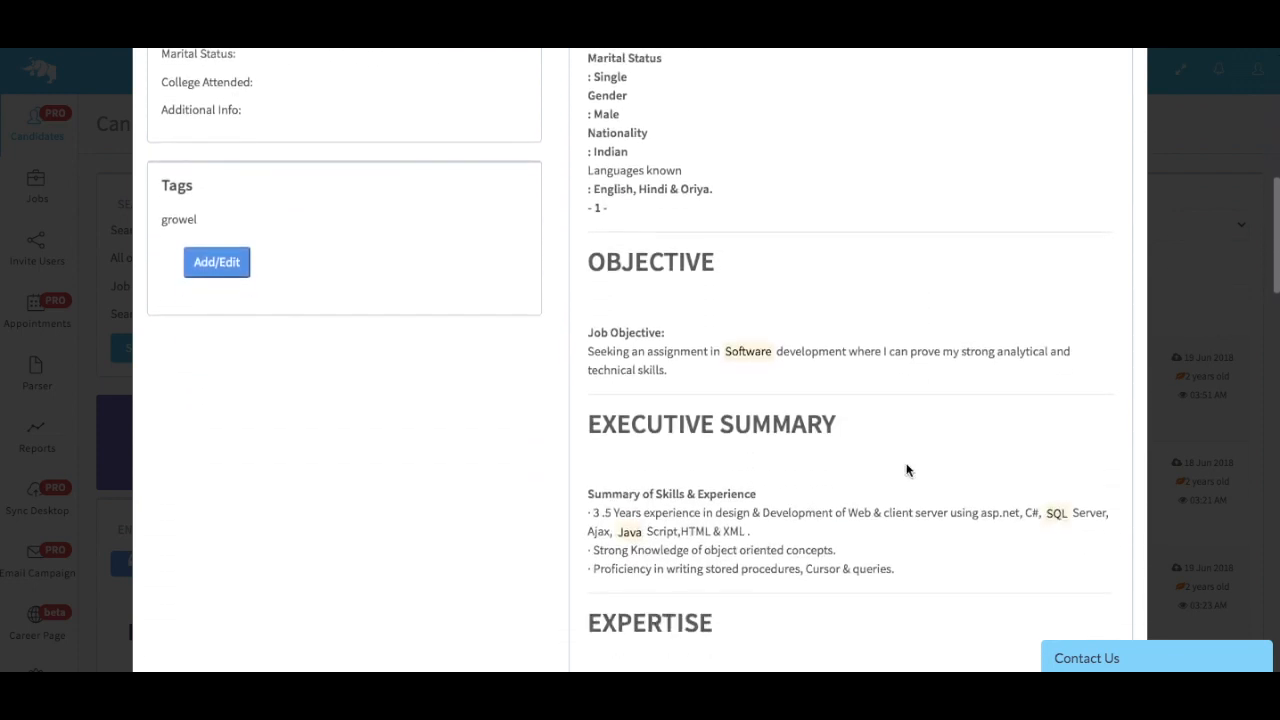
{"action": "scroll", "coordinate": [908, 471], "scroll_direction": "down", "scroll_amount": 1}
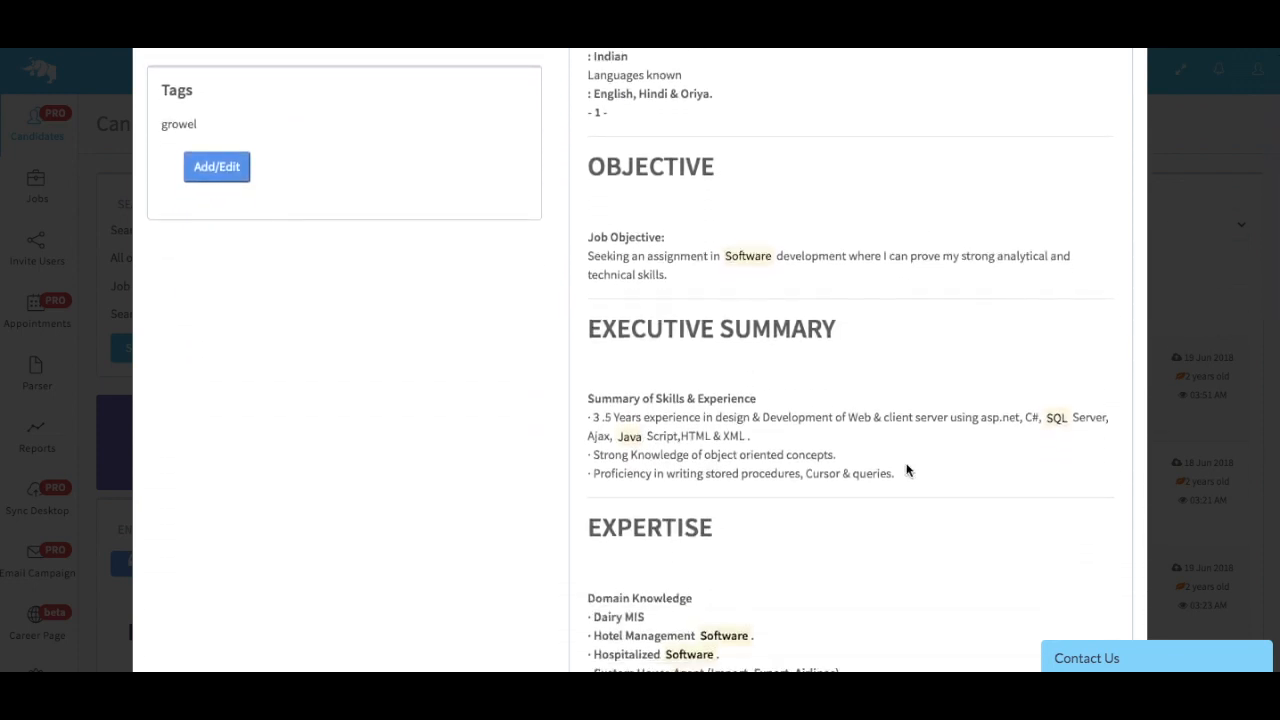
{"action": "scroll", "coordinate": [908, 466], "scroll_direction": "down", "scroll_amount": 1}
{"action": "scroll", "coordinate": [908, 466], "scroll_direction": "down", "scroll_amount": 1}
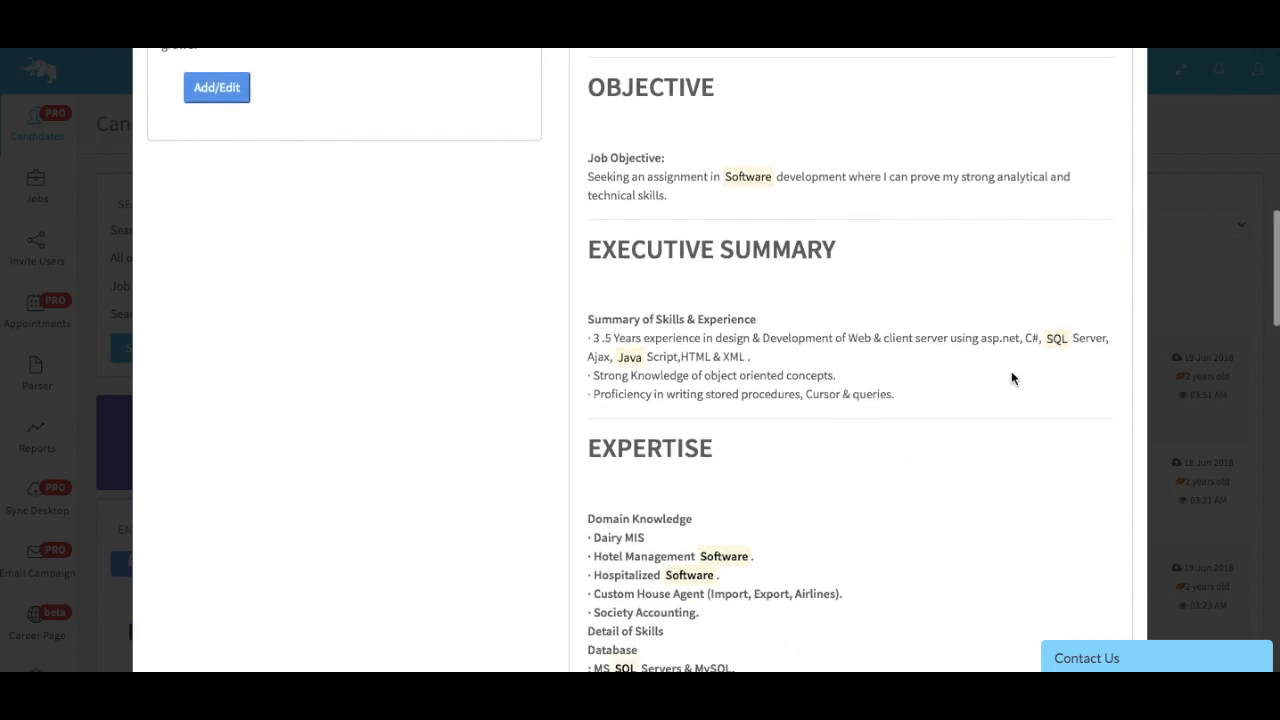
Step: Examine the highlighted search terms in the resume's Expertise, Experience and Education sections, and close the candidate card
{"action": "scroll", "coordinate": [918, 495], "scroll_direction": "down", "scroll_amount": 4}
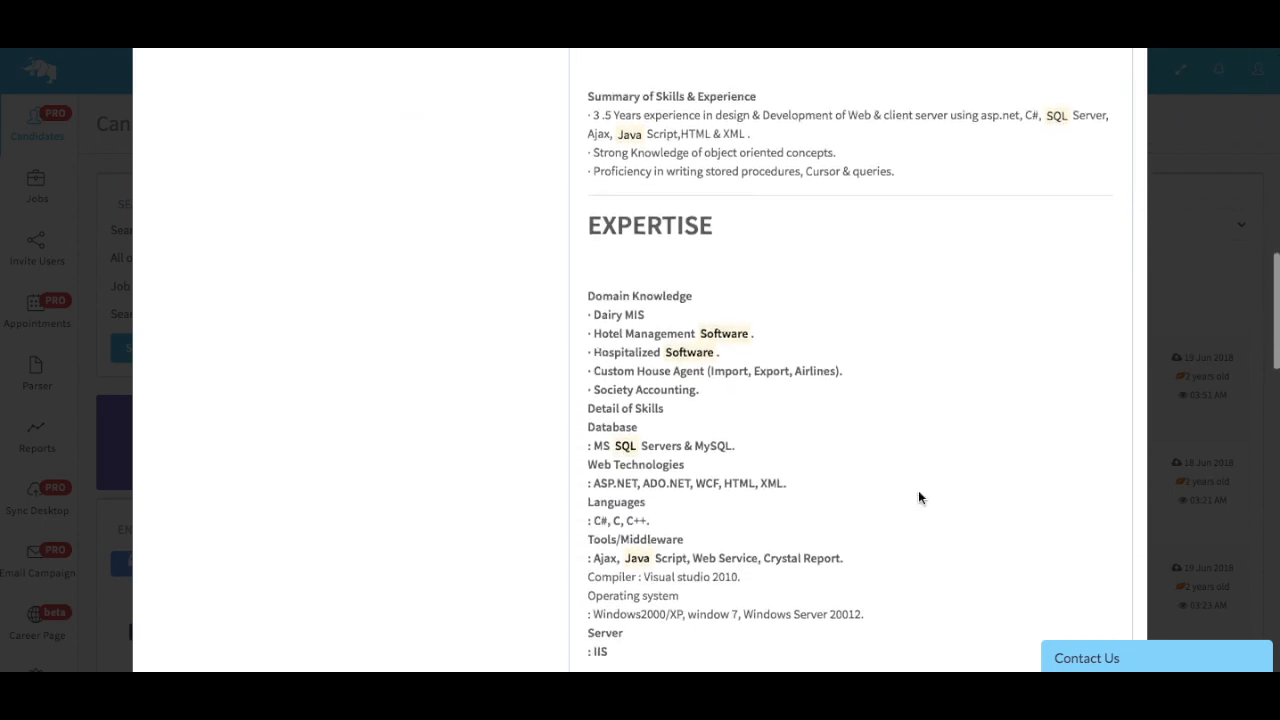
{"action": "scroll", "coordinate": [918, 497], "scroll_direction": "down", "scroll_amount": 4}
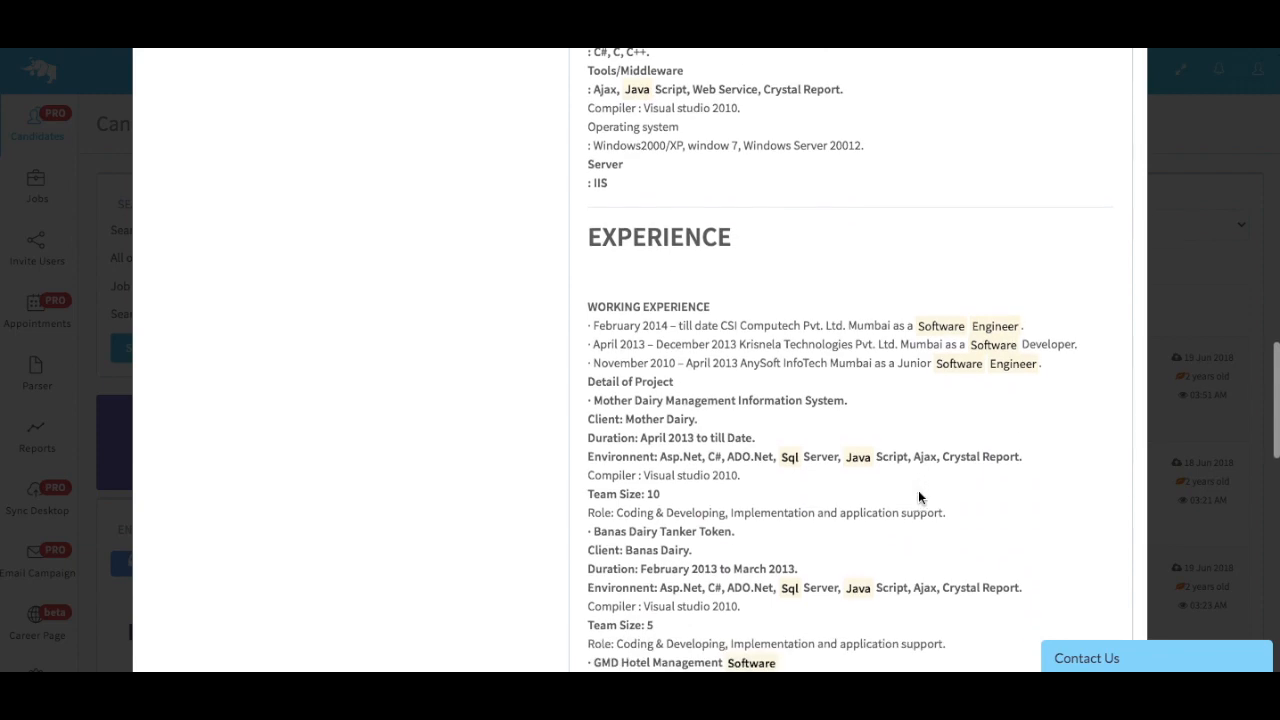
{"action": "scroll", "coordinate": [920, 497], "scroll_direction": "down", "scroll_amount": 5}
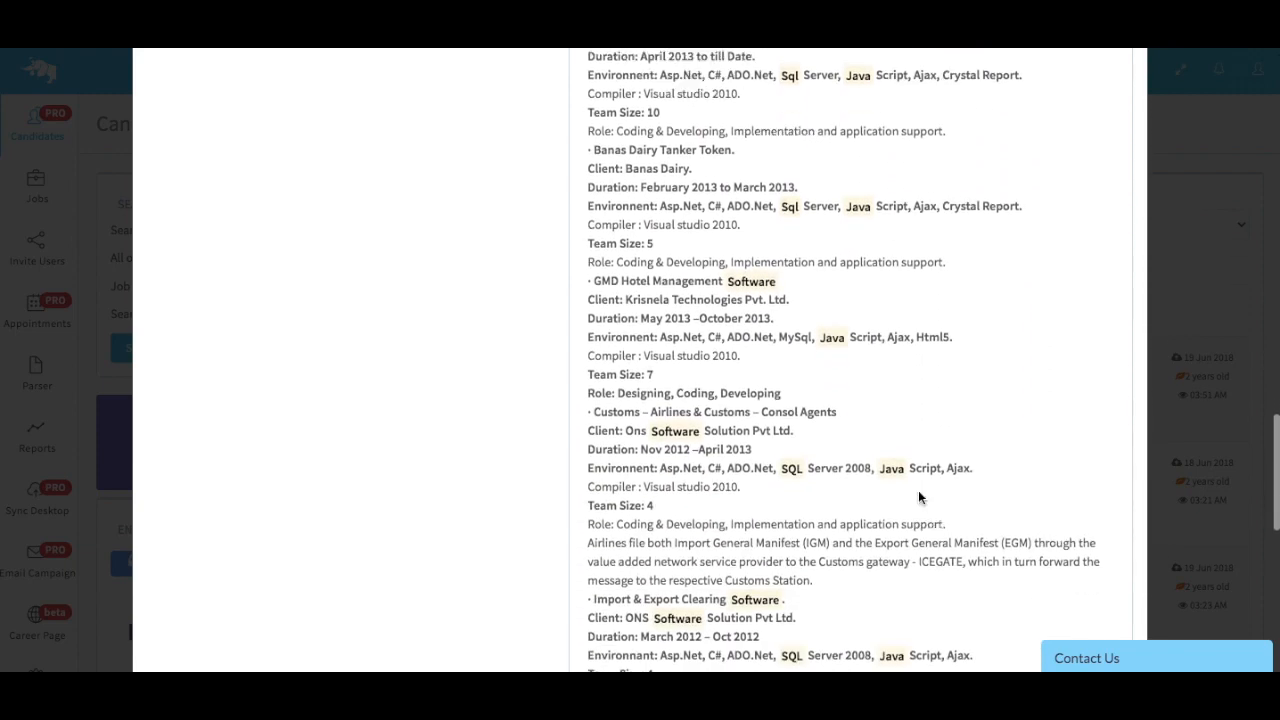
{"action": "scroll", "coordinate": [920, 497], "scroll_direction": "down", "scroll_amount": 6}
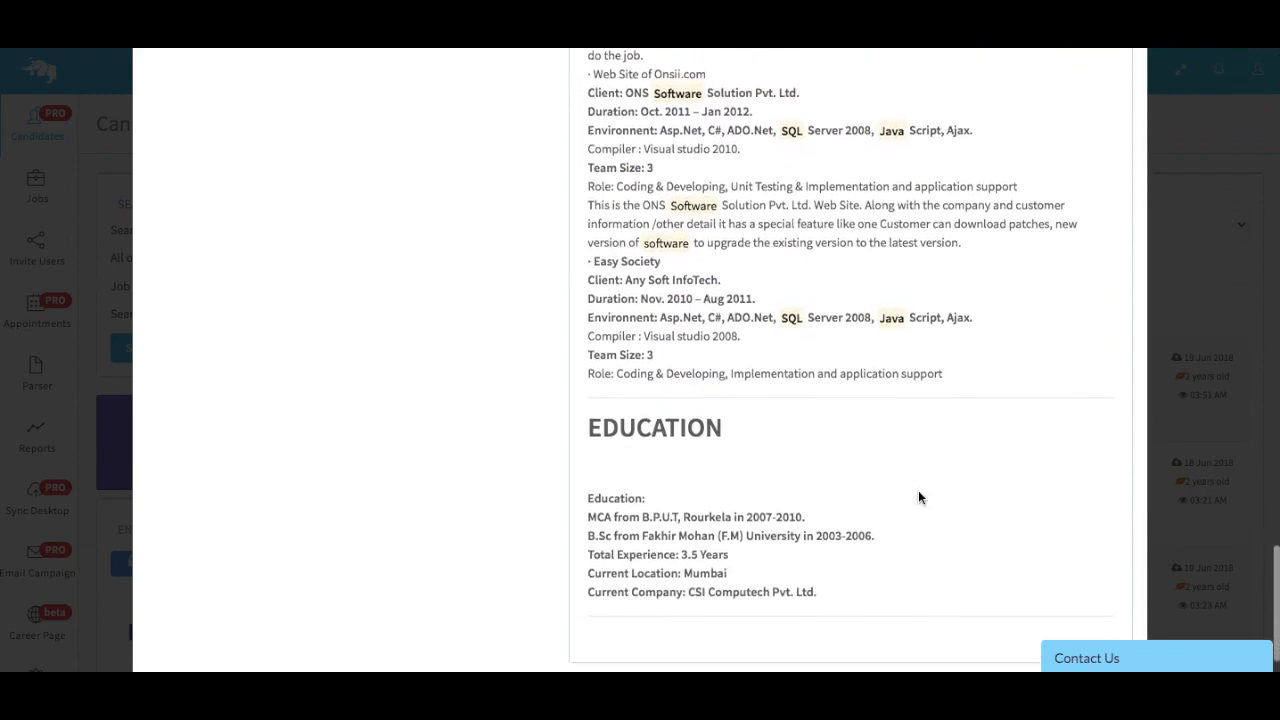
{"action": "scroll", "coordinate": [920, 497], "scroll_direction": "up", "scroll_amount": 20}
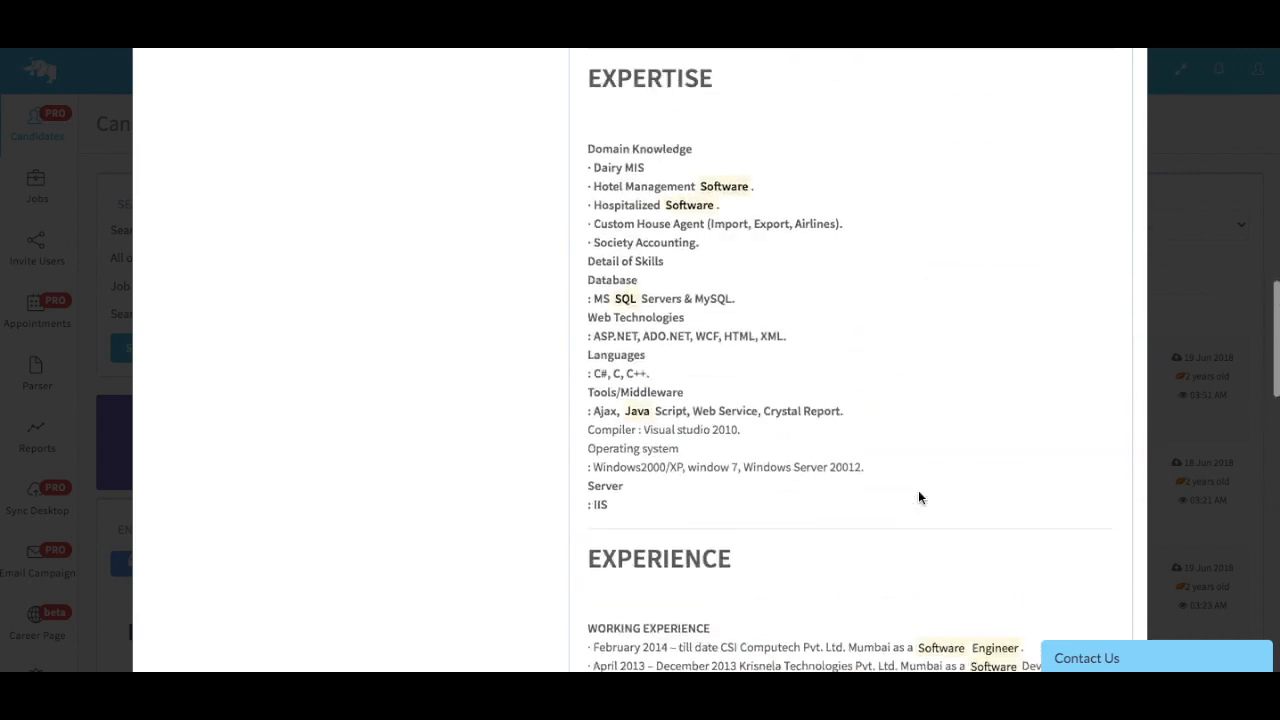
{"action": "scroll", "coordinate": [918, 497], "scroll_direction": "up", "scroll_amount": 6}
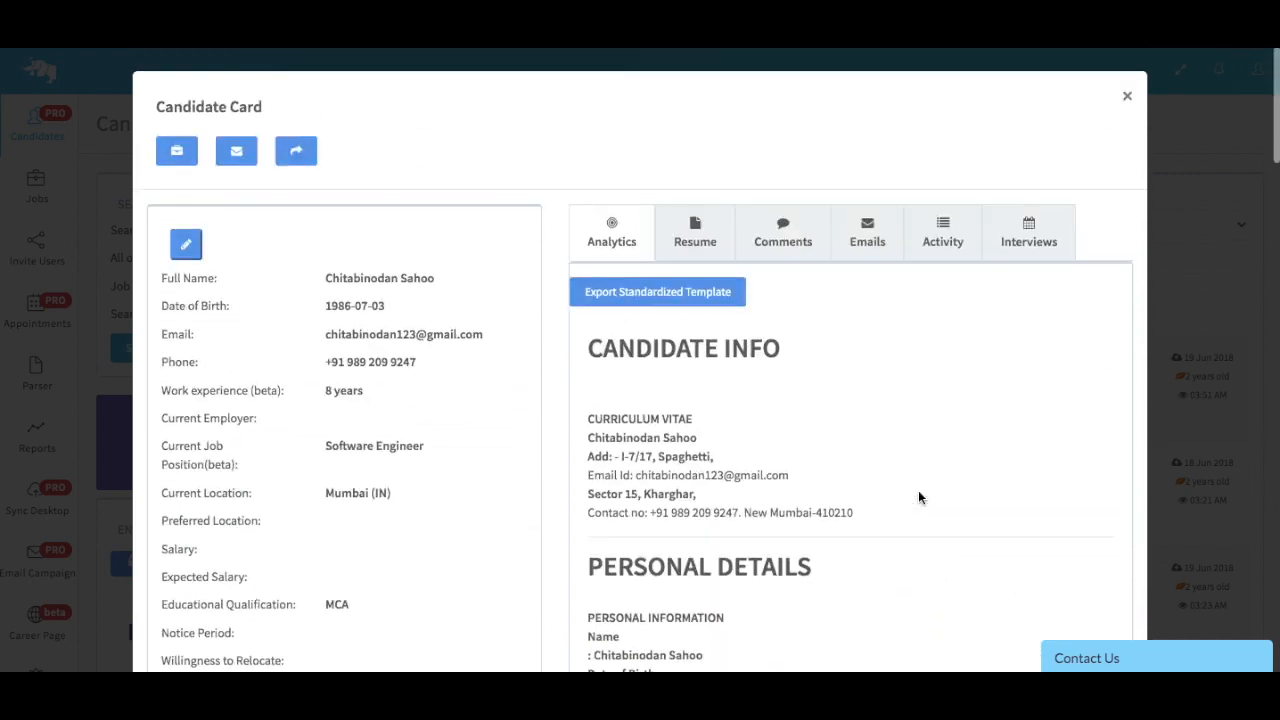
{"action": "left_click", "coordinate": [1127, 99]}
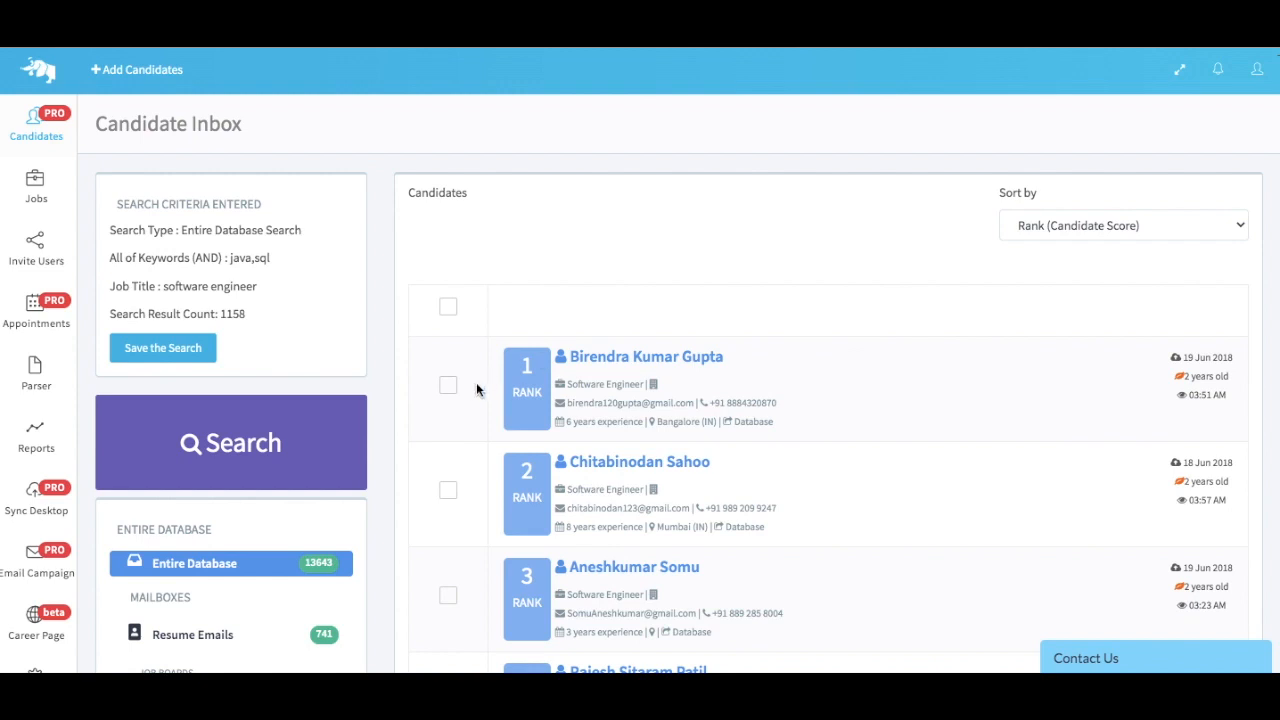
Step: Select only the candidates ranked 1 to 3 in the results and look over the available Candidate Actions
{"action": "left_click", "coordinate": [448, 308]}
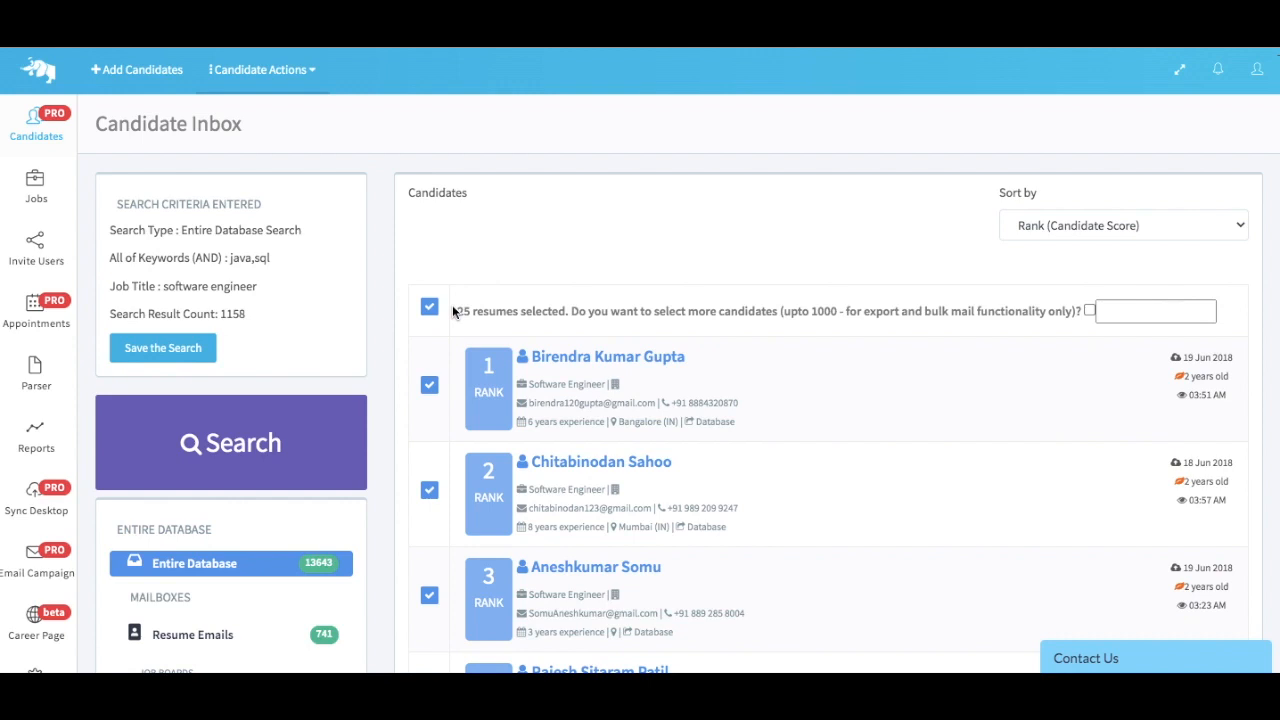
{"action": "left_click", "coordinate": [432, 312]}
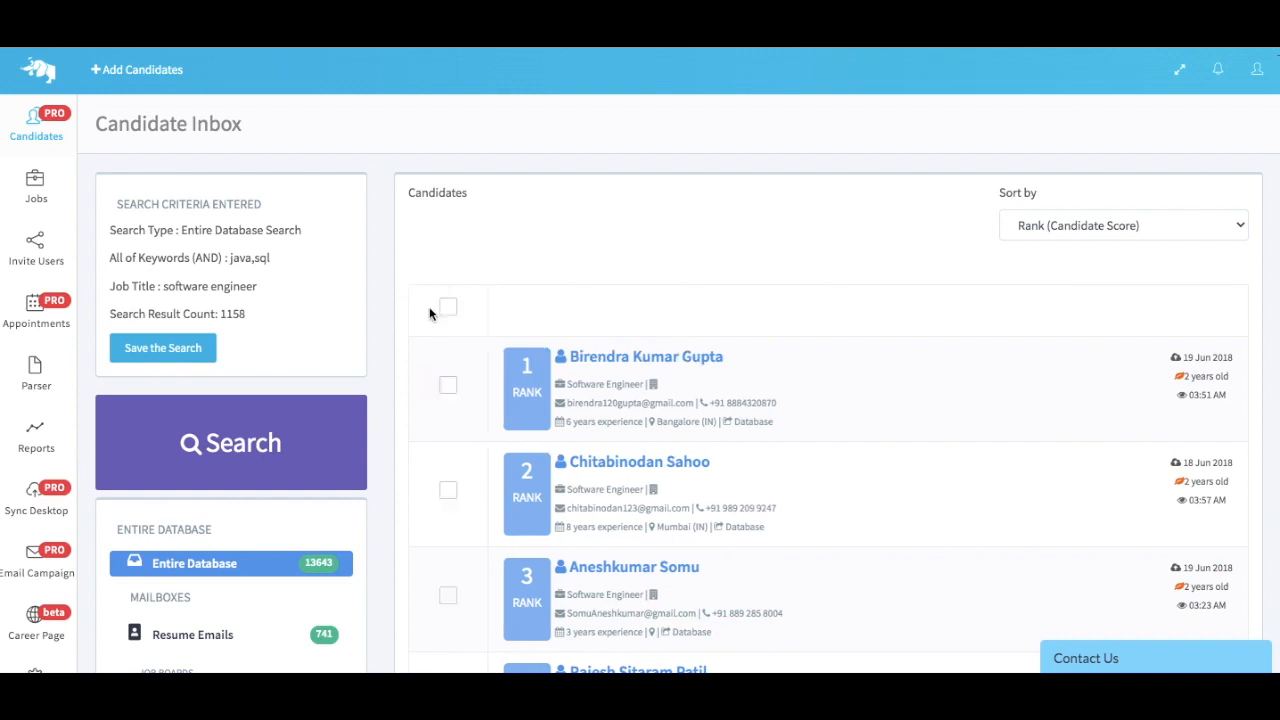
{"action": "left_click", "coordinate": [448, 385]}
{"action": "left_click", "coordinate": [448, 492]}
{"action": "left_click", "coordinate": [445, 595]}
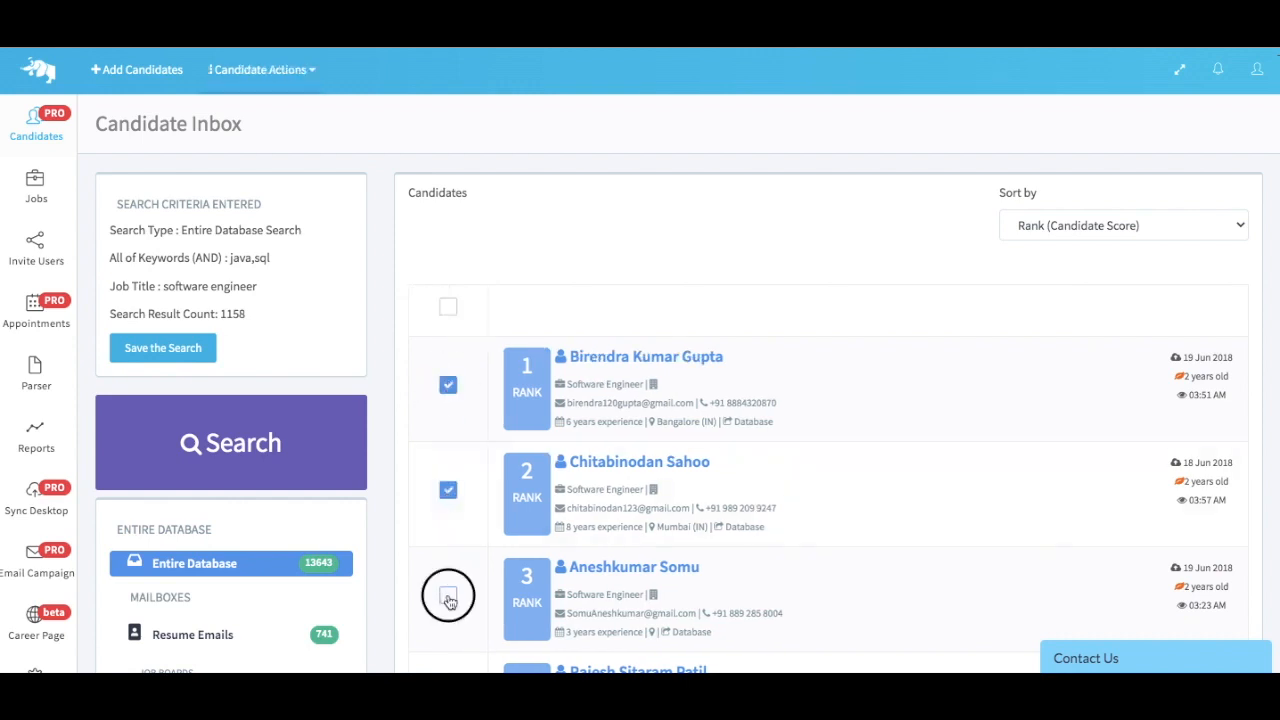
{"action": "left_click", "coordinate": [312, 72]}
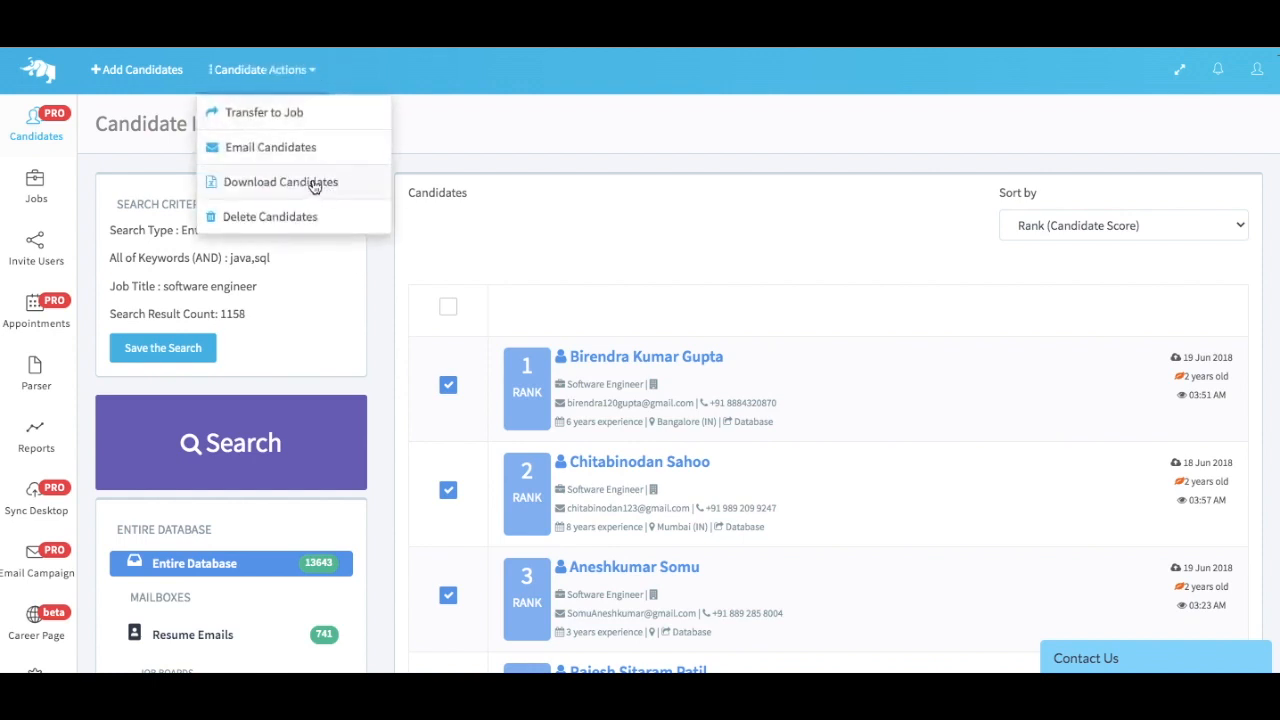
{"action": "left_click", "coordinate": [593, 154]}
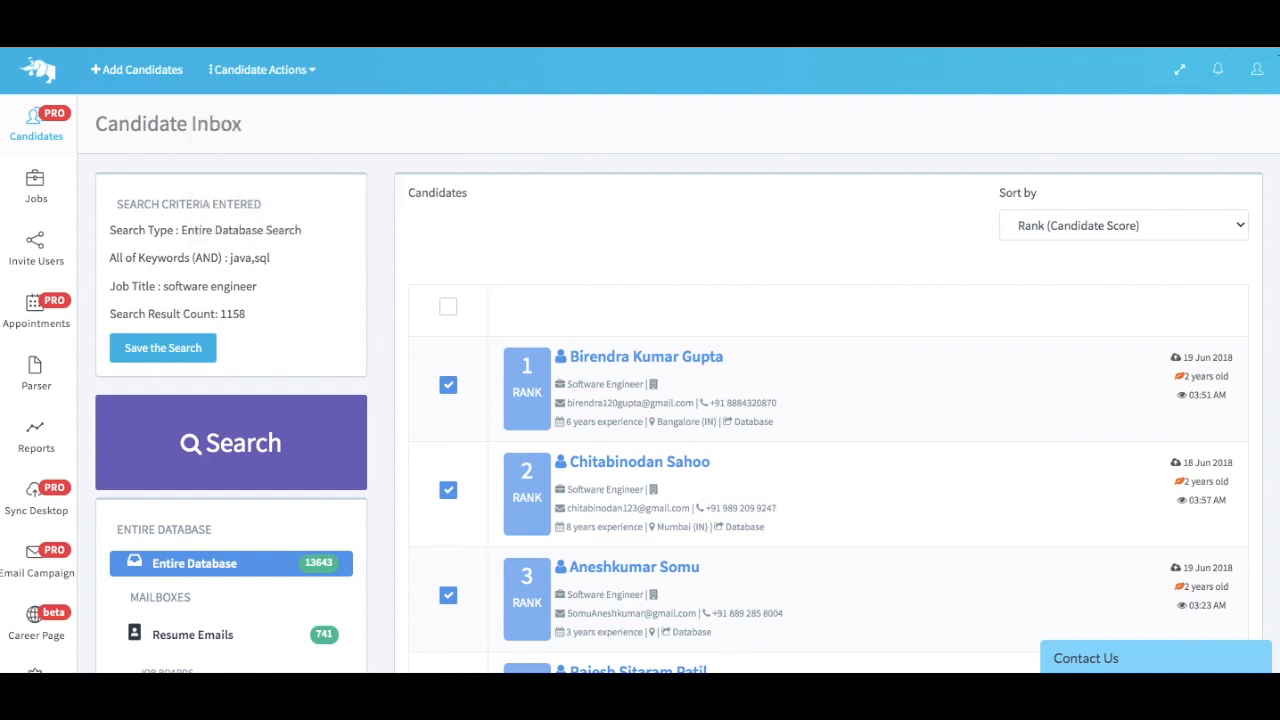
Step: Switch to search_result_export12921.csv in Excel, check the Name, Email and Phone No columns, and return to the Candidate Inbox
{"action": "key", "text": "super+Tab"}
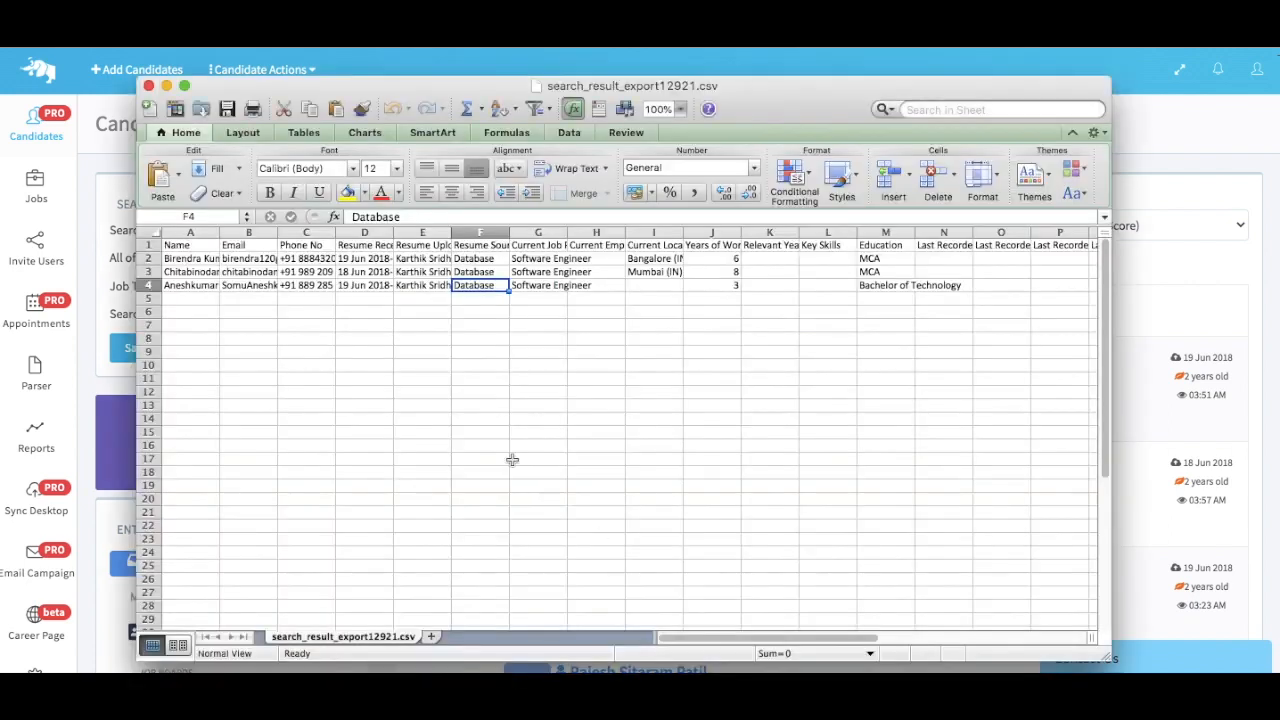
{"action": "left_click", "coordinate": [196, 247]}
{"action": "left_click", "coordinate": [240, 247]}
{"action": "left_click", "coordinate": [305, 247]}
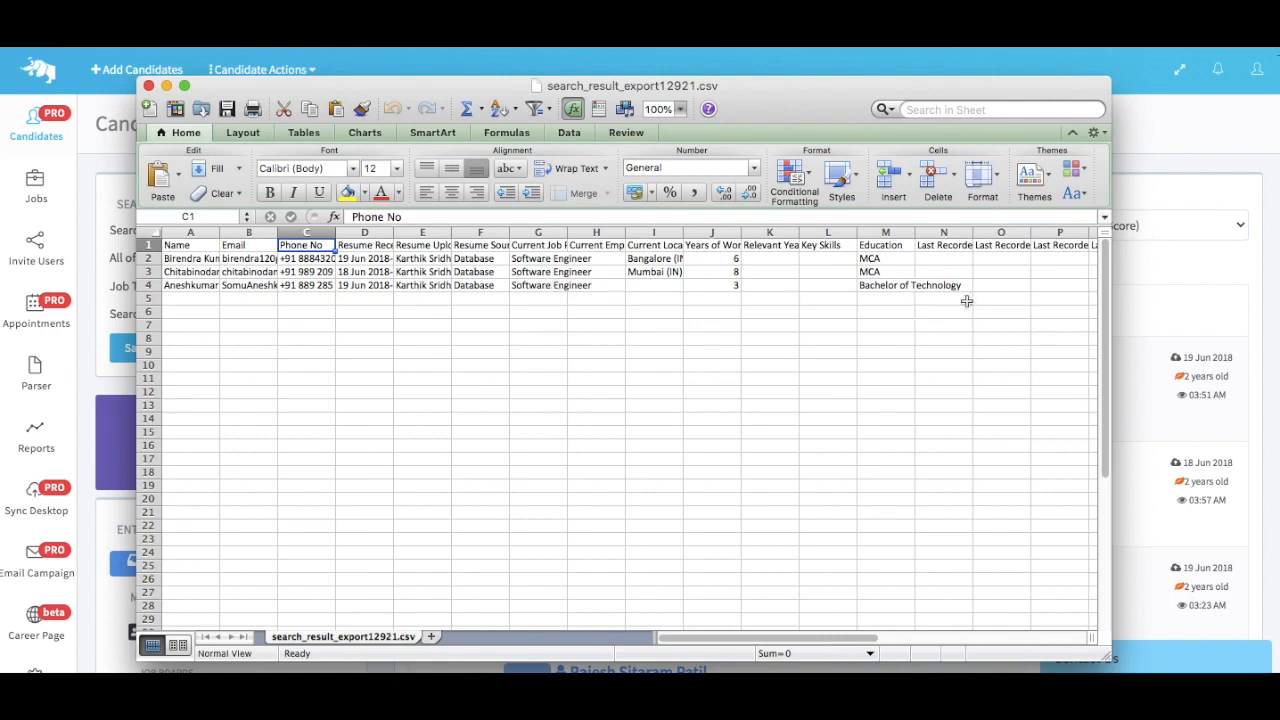
{"action": "left_click", "coordinate": [1158, 263]}
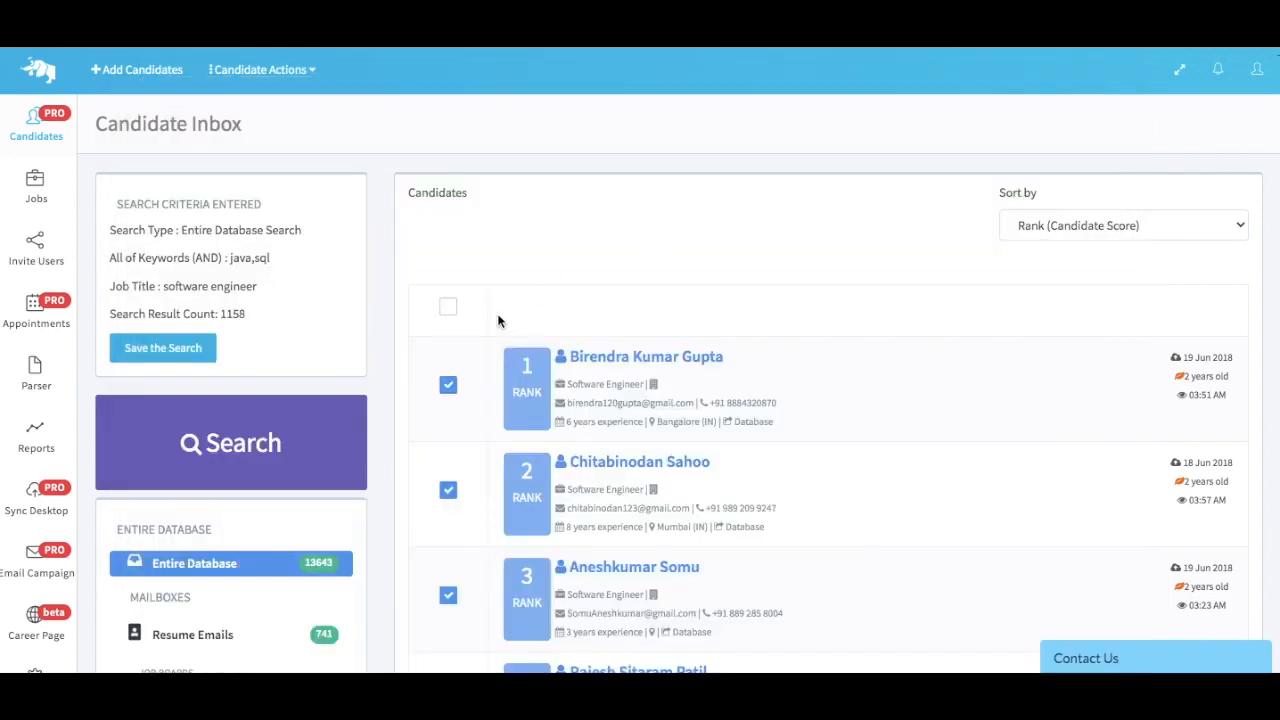
Step: Open the email form for the three selected candidates, review its subject, template and %first_name% placeholder note, and close it without sending
{"action": "left_click", "coordinate": [311, 72]}
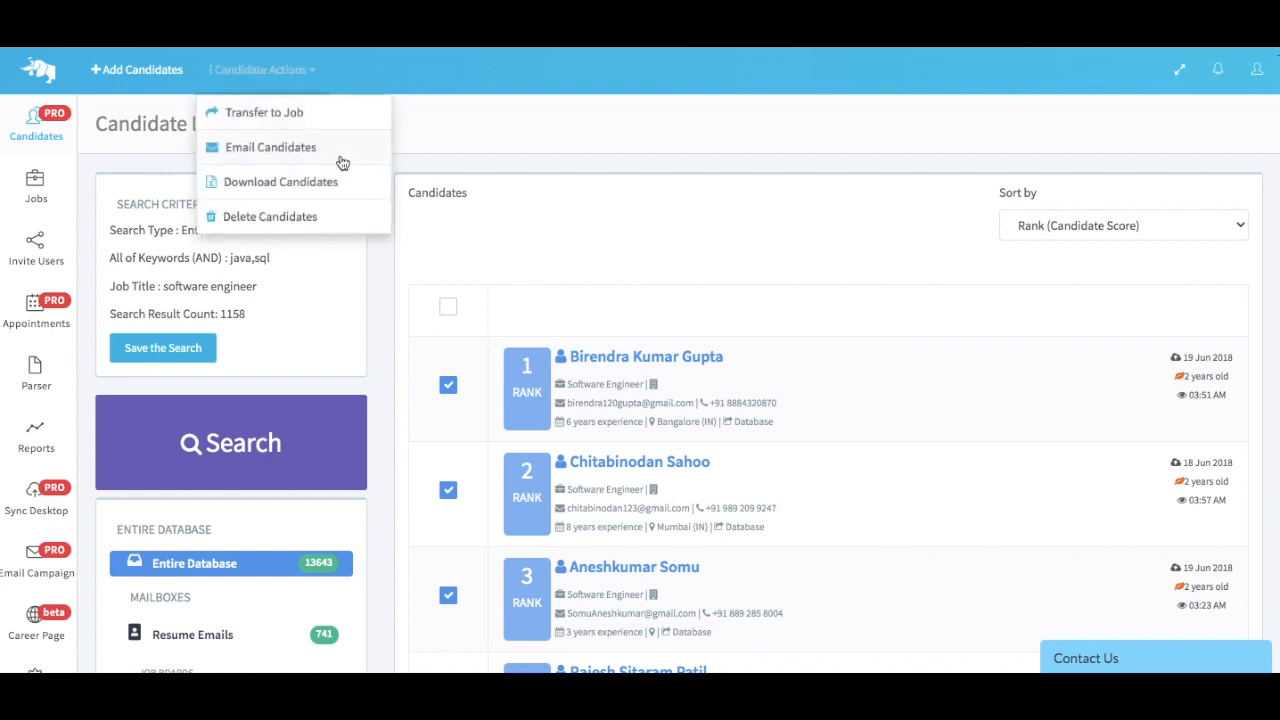
{"action": "left_click", "coordinate": [314, 154]}
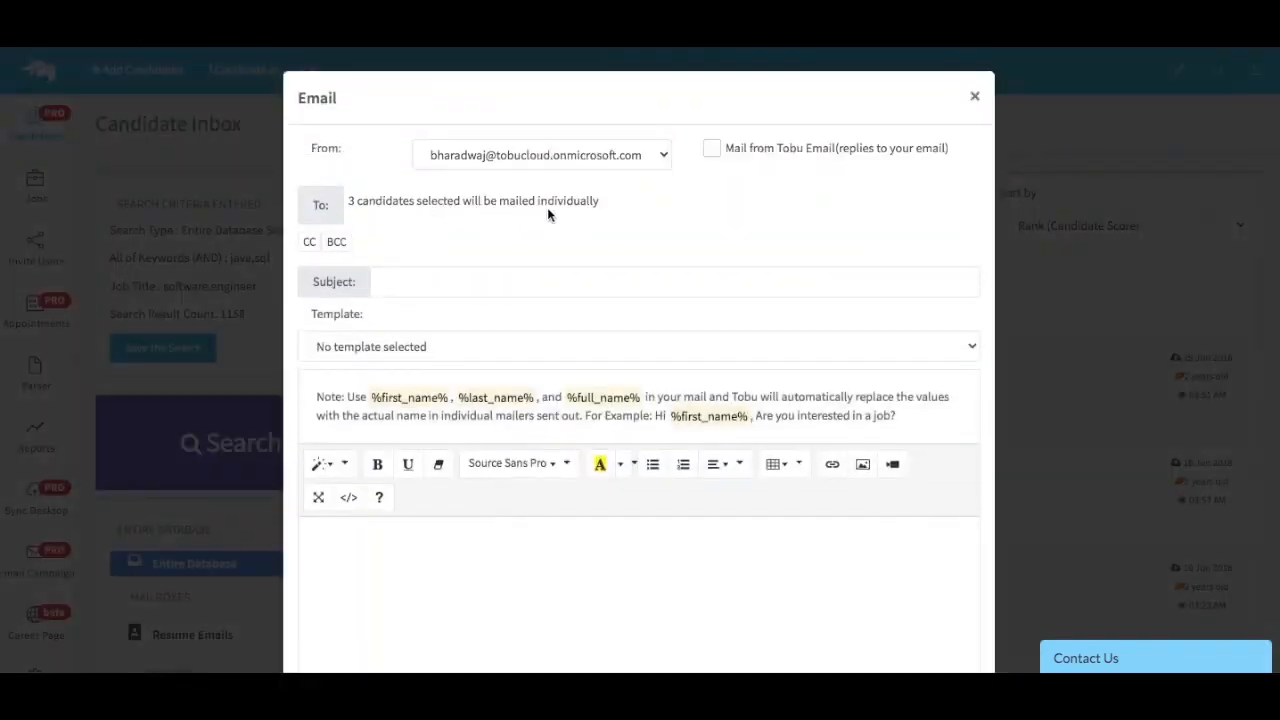
{"action": "left_click", "coordinate": [446, 282]}
{"action": "scroll", "coordinate": [551, 323], "scroll_direction": "down", "scroll_amount": 3}
{"action": "left_click", "coordinate": [509, 391]}
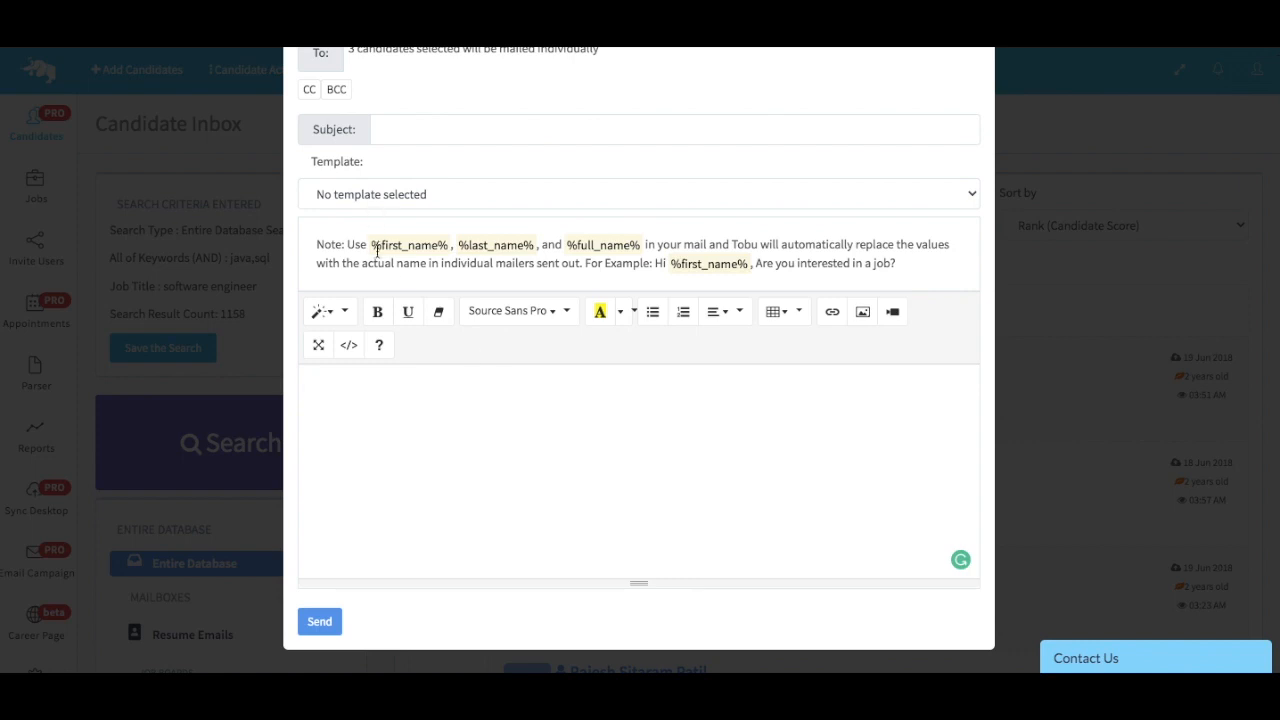
{"action": "left_click_drag", "start_coordinate": [371, 245], "coordinate": [447, 245]}
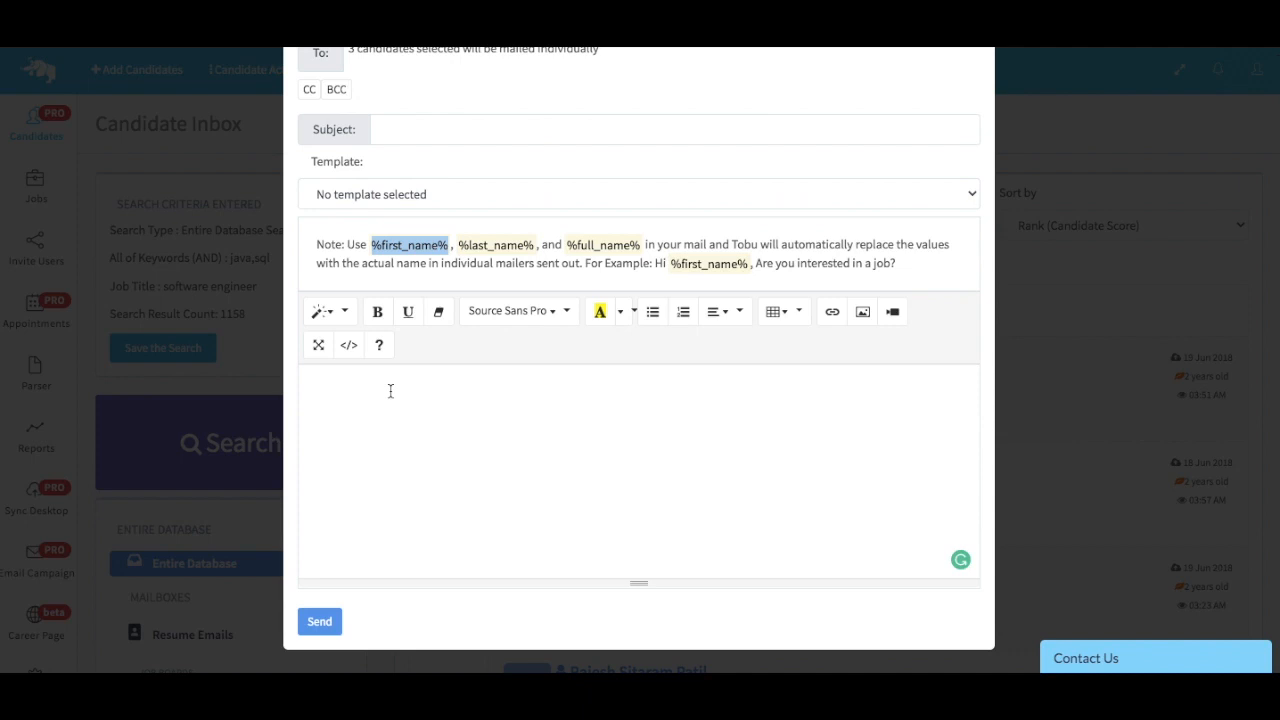
{"action": "left_click", "coordinate": [606, 389]}
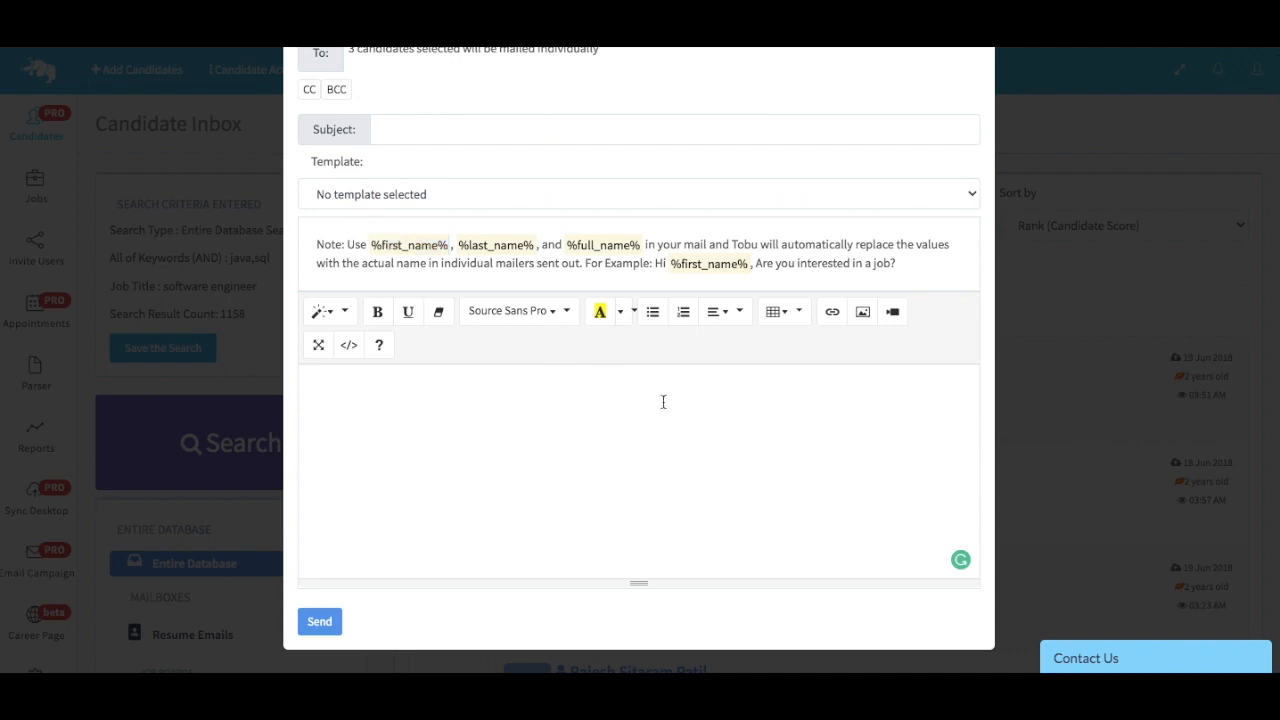
{"action": "scroll", "coordinate": [663, 402], "scroll_direction": "down", "scroll_amount": 2}
{"action": "scroll", "coordinate": [663, 402], "scroll_direction": "up", "scroll_amount": 3}
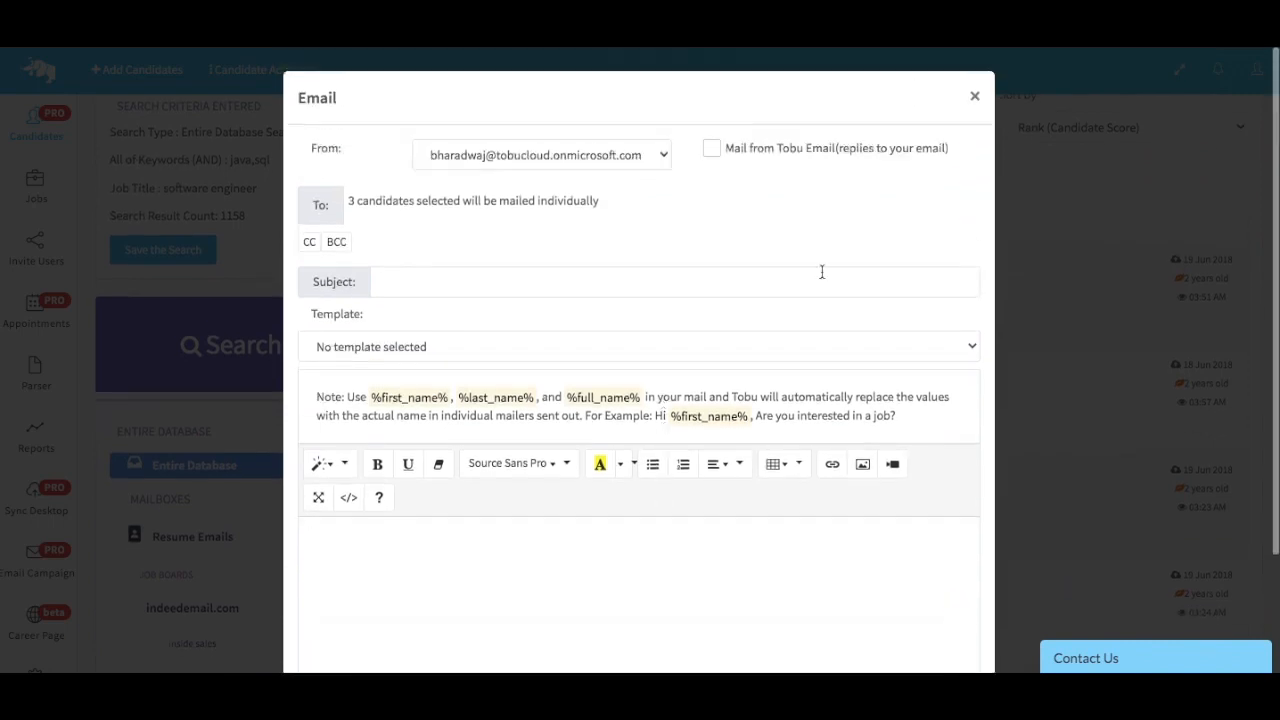
{"action": "left_click", "coordinate": [975, 98]}
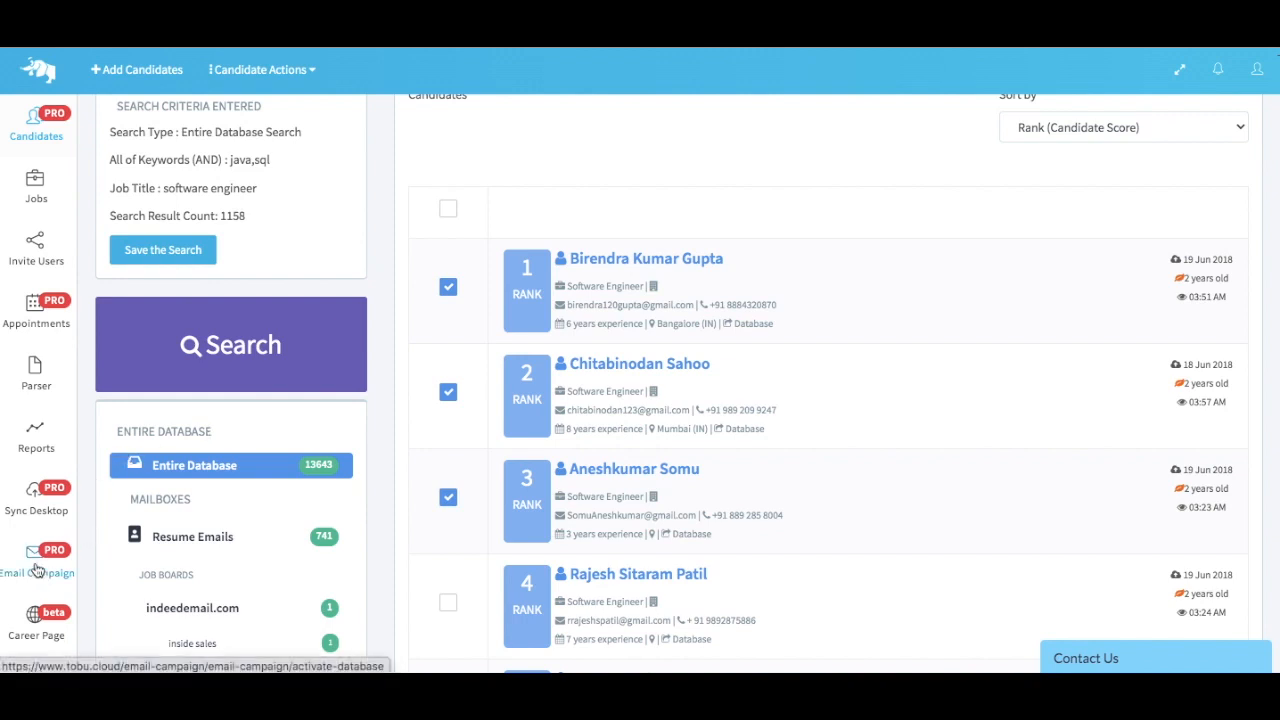
Step: Open the email campaign templates and review the stored templates and the Create Template form with its name placeholders
{"action": "scroll", "coordinate": [37, 568], "scroll_direction": "up", "scroll_amount": 1}
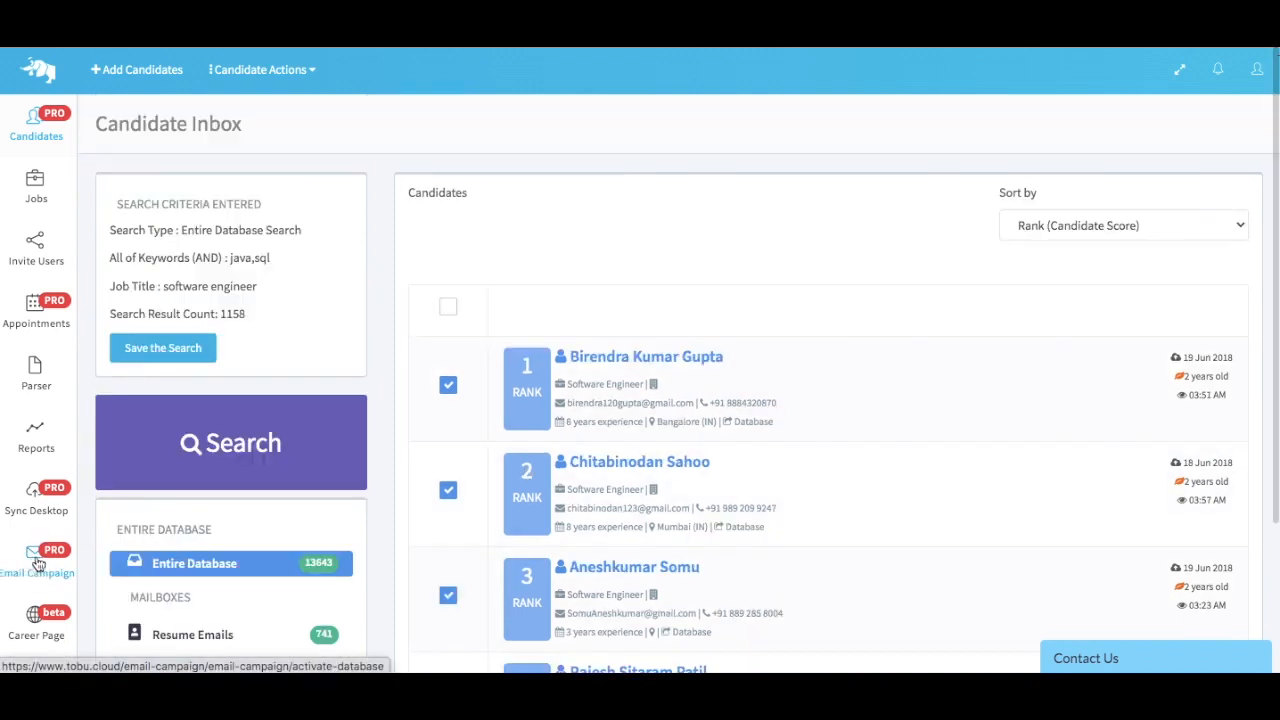
{"action": "left_click", "coordinate": [37, 565]}
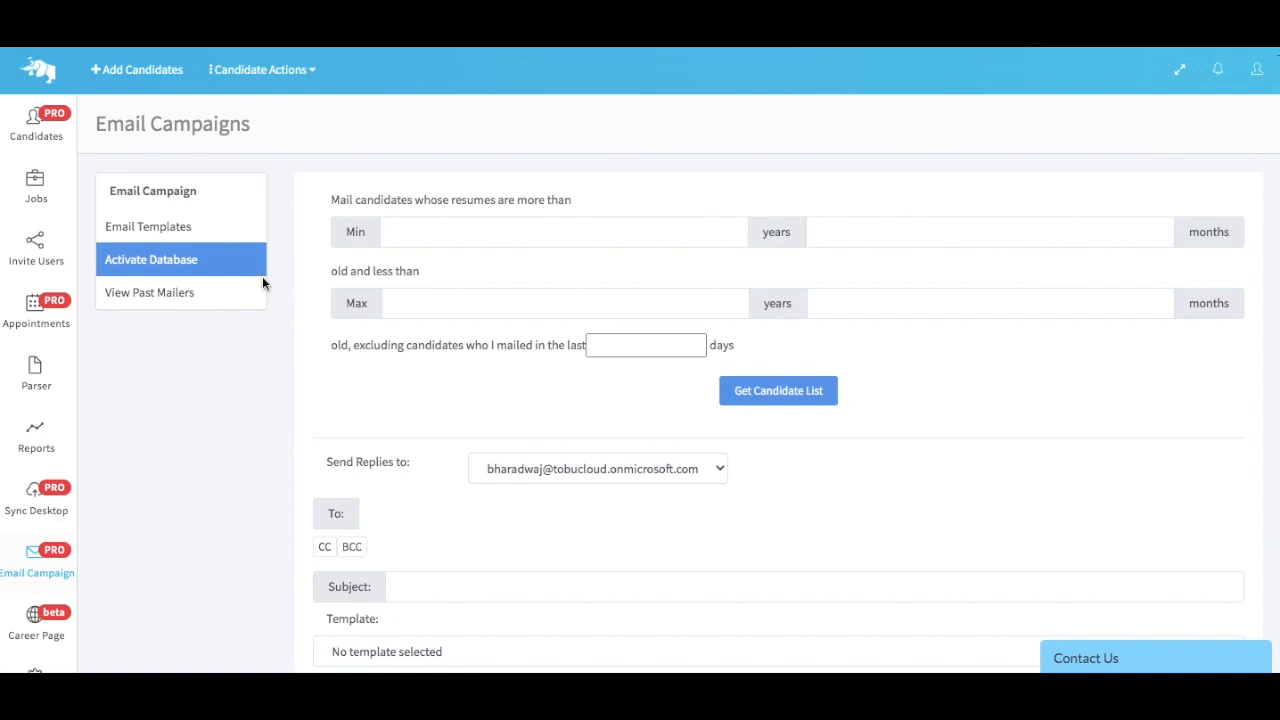
{"action": "left_click", "coordinate": [186, 232]}
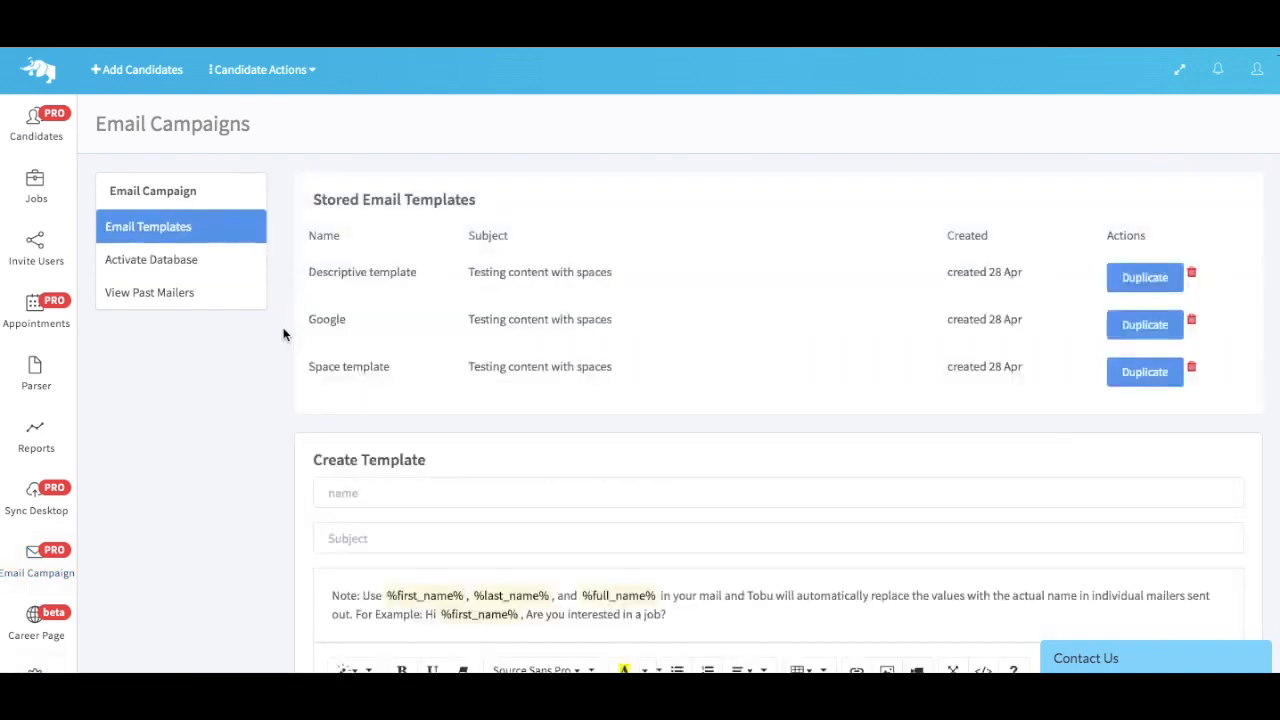
{"action": "scroll", "coordinate": [276, 379], "scroll_direction": "down", "scroll_amount": 2}
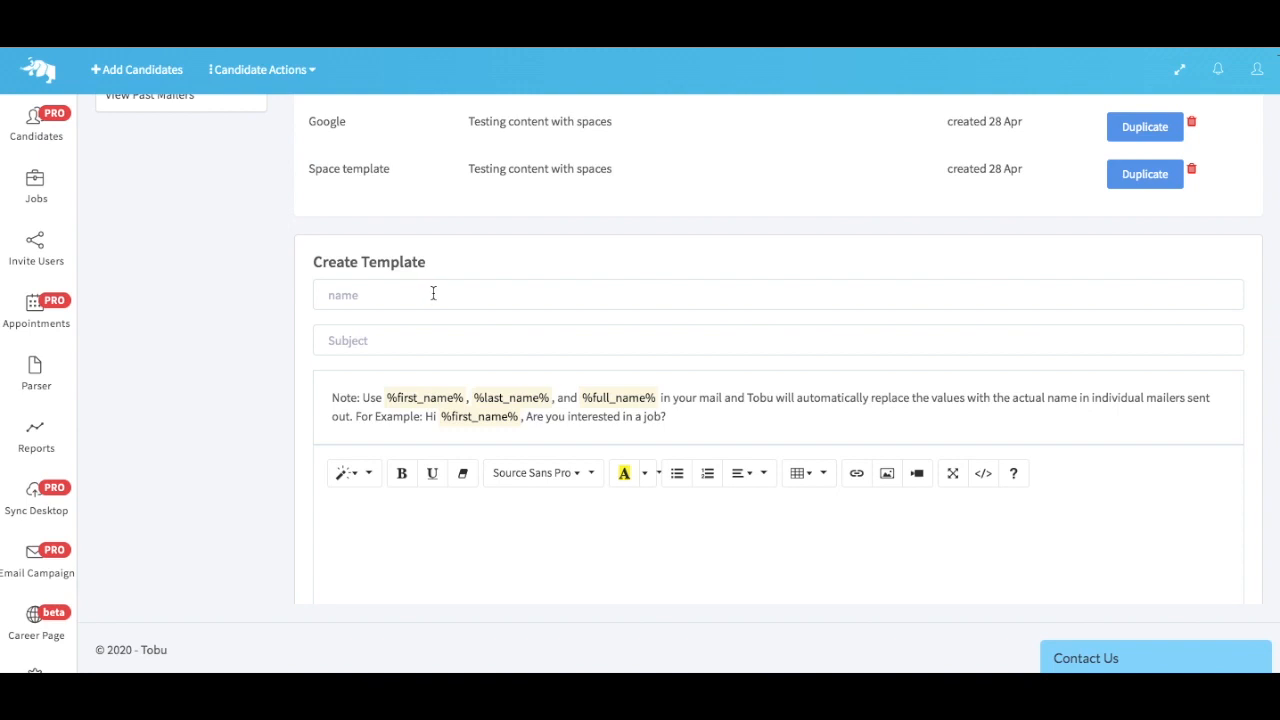
{"action": "left_click", "coordinate": [435, 527]}
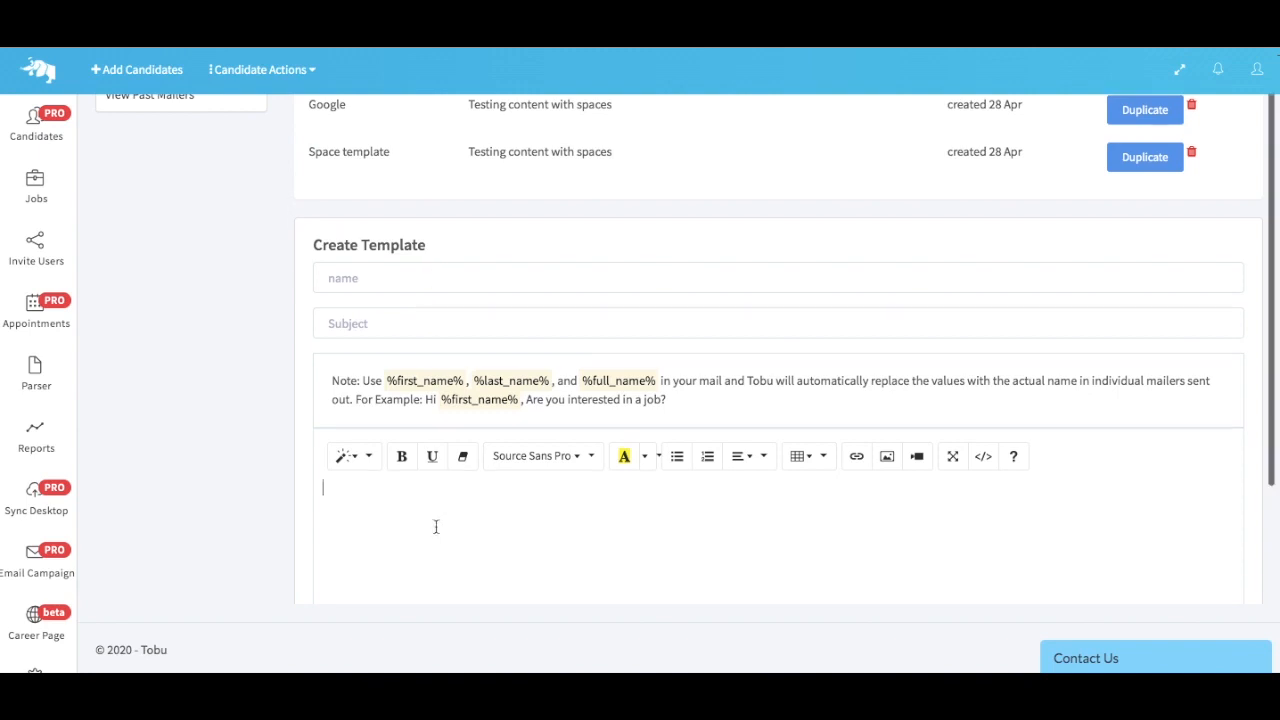
{"action": "scroll", "coordinate": [435, 527], "scroll_direction": "down", "scroll_amount": 2}
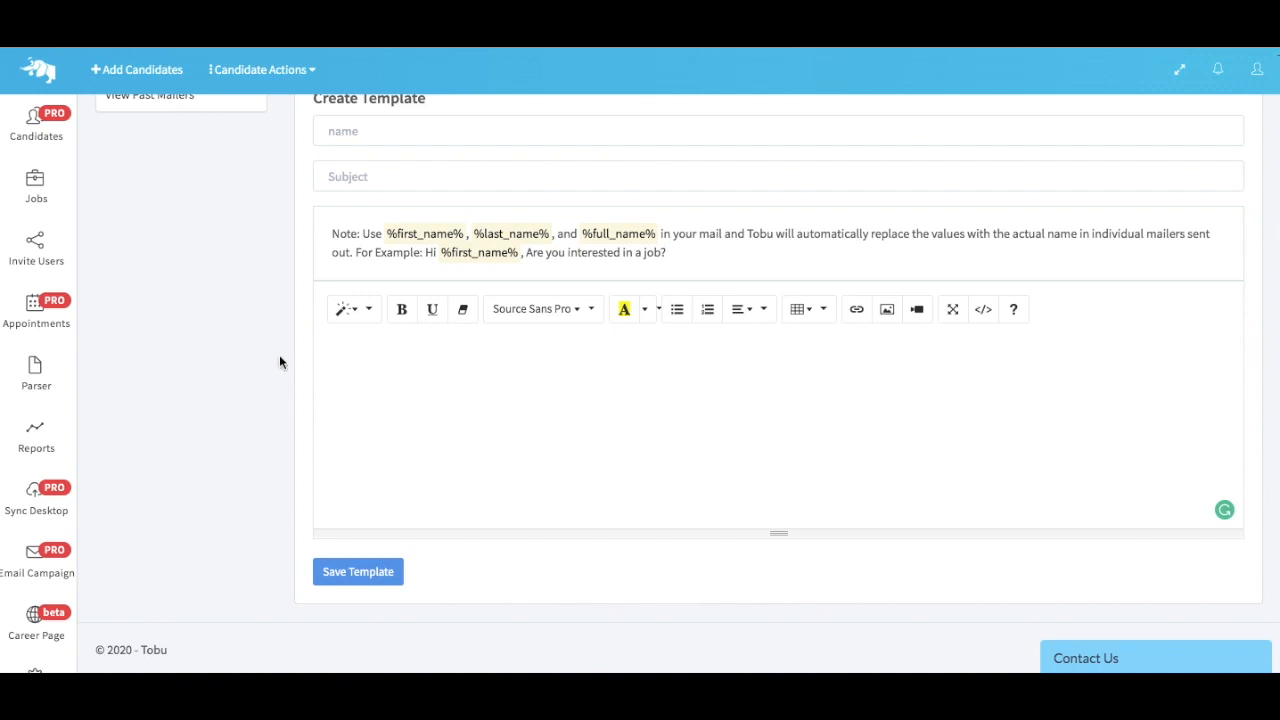
{"action": "scroll", "coordinate": [282, 360], "scroll_direction": "up", "scroll_amount": 4}
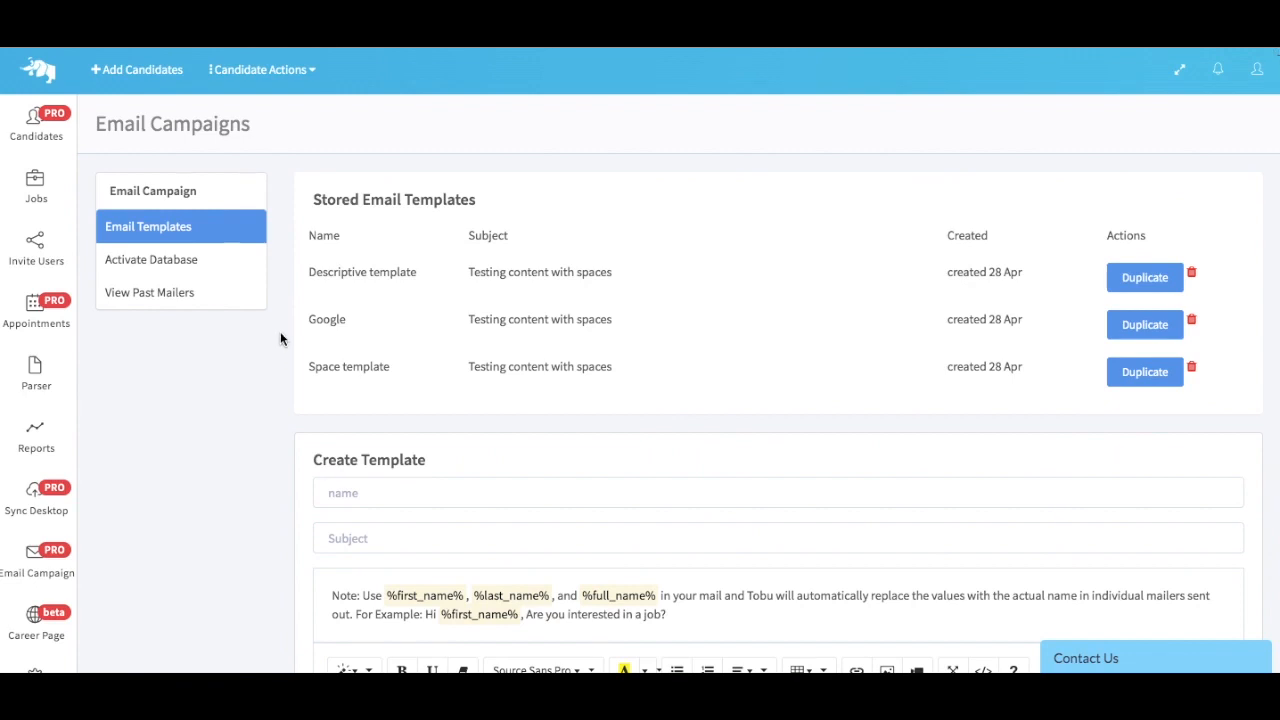
Step: Review the Activate Database mailing form, from resume age filters to message body, and open the past mailers
{"action": "left_click", "coordinate": [177, 263]}
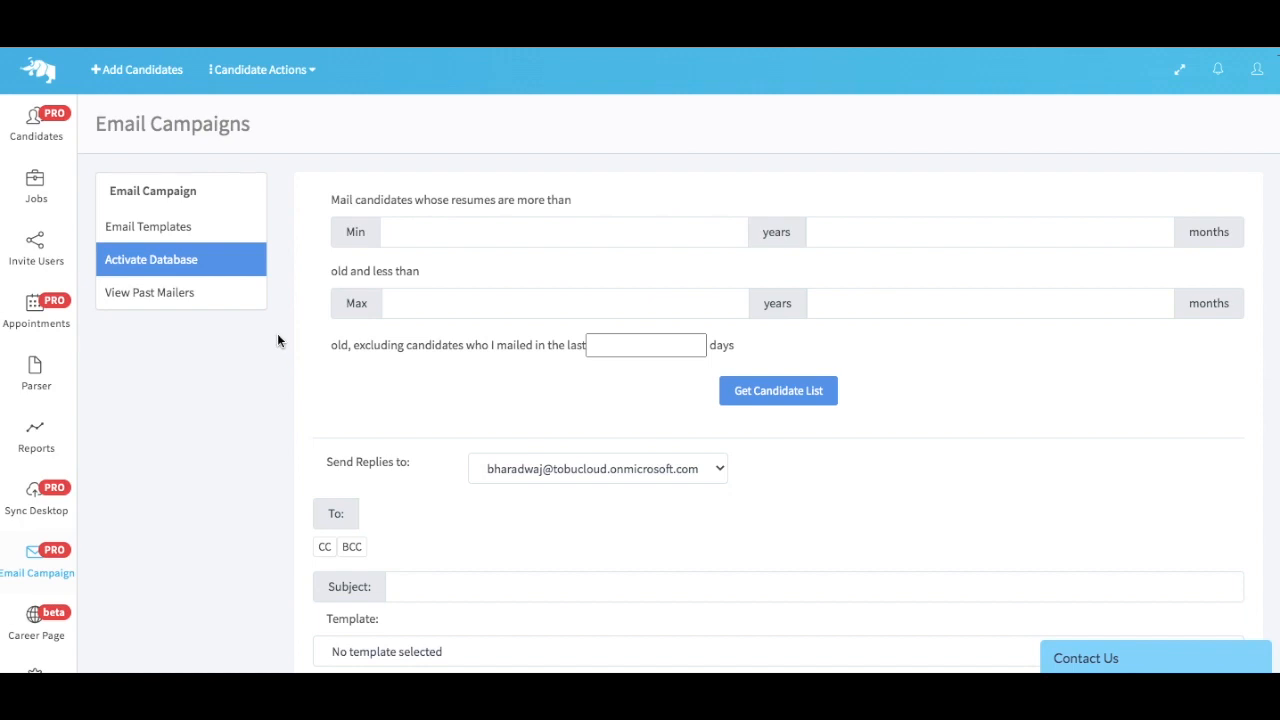
{"action": "scroll", "coordinate": [277, 337], "scroll_direction": "down", "scroll_amount": 2}
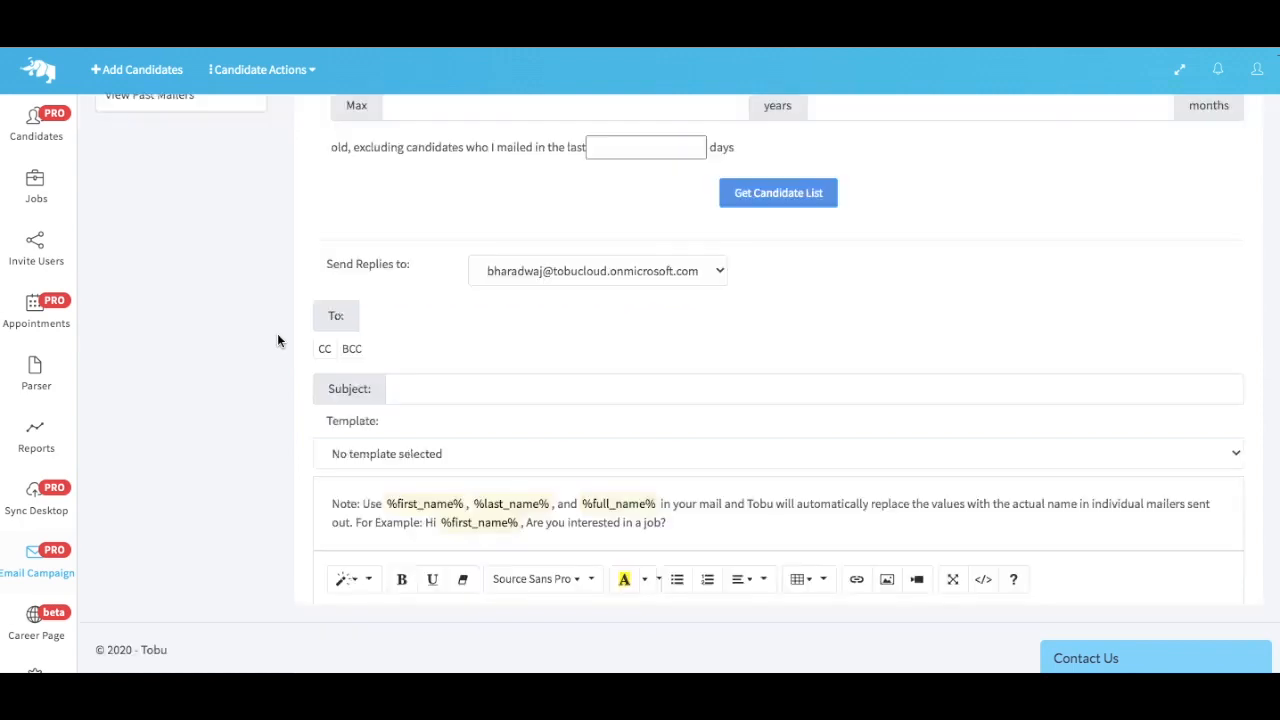
{"action": "scroll", "coordinate": [517, 380], "scroll_direction": "down", "scroll_amount": 2}
{"action": "scroll", "coordinate": [518, 381], "scroll_direction": "down", "scroll_amount": 1}
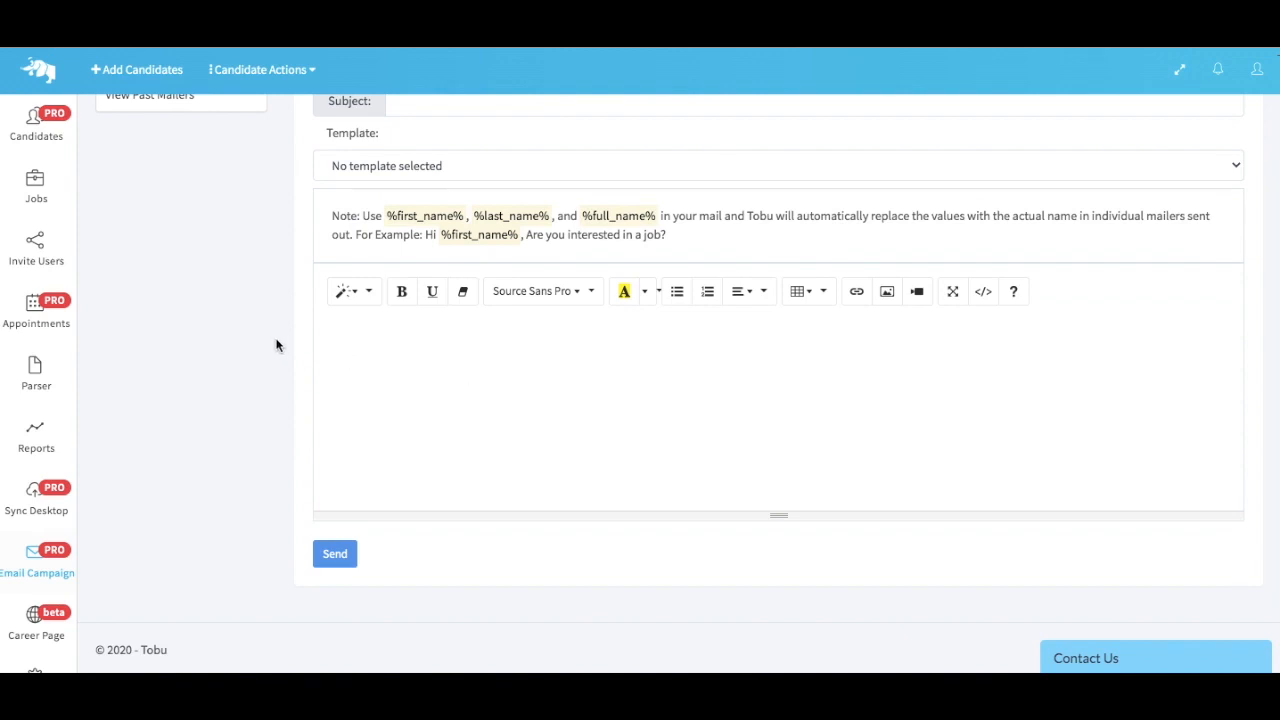
{"action": "scroll", "coordinate": [277, 345], "scroll_direction": "up", "scroll_amount": 2}
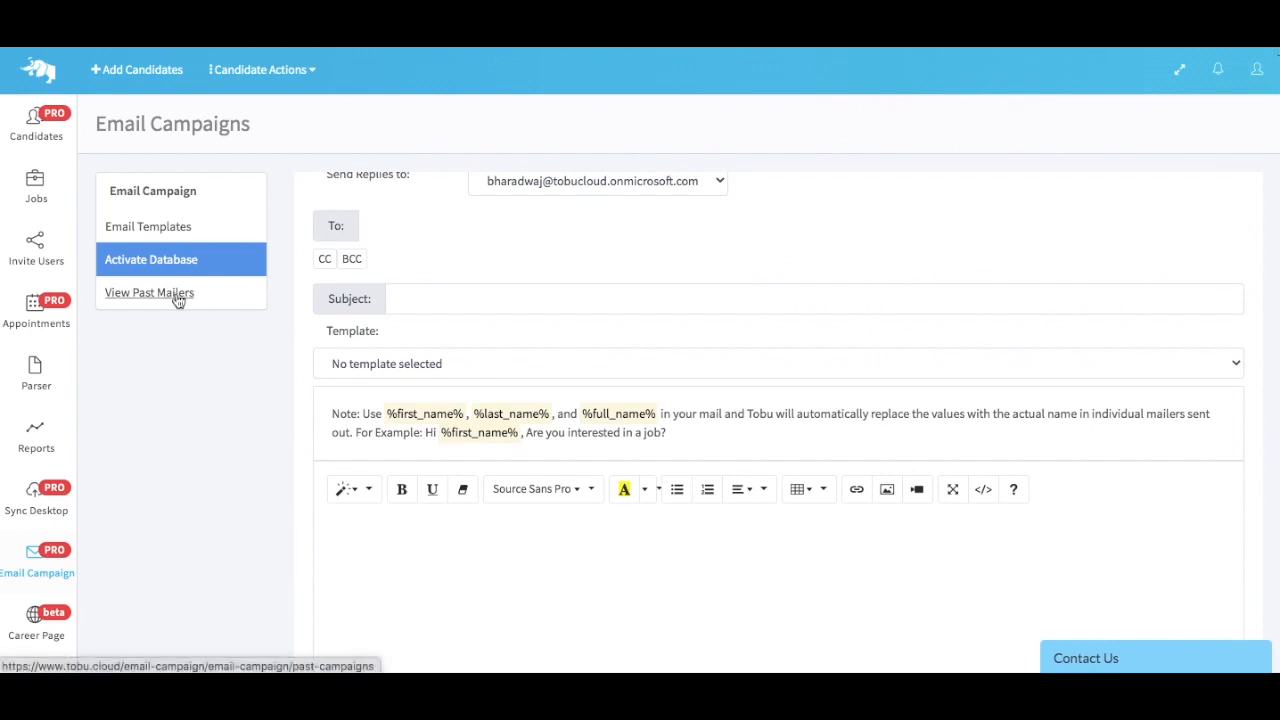
{"action": "left_click", "coordinate": [178, 301]}
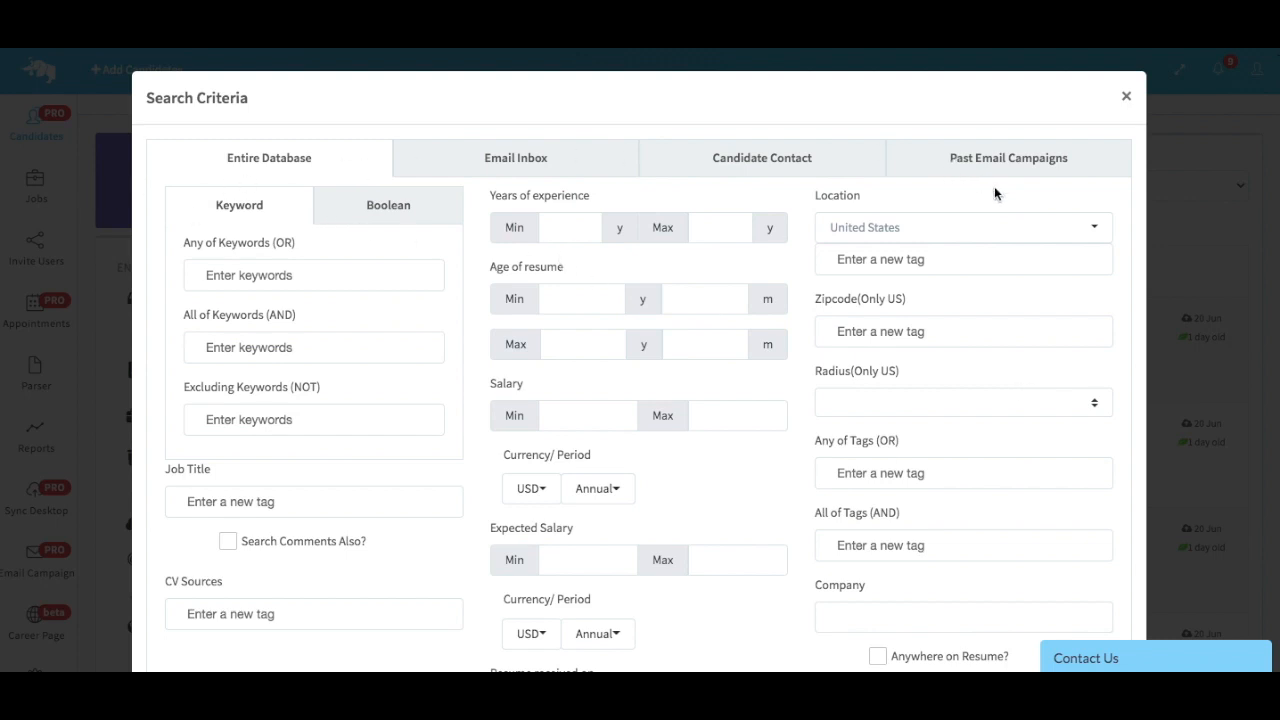
Step: Switch the candidate search criteria to Past Email Campaigns and set the Stat filter to Mailed Candidates
{"action": "left_click", "coordinate": [1080, 166]}
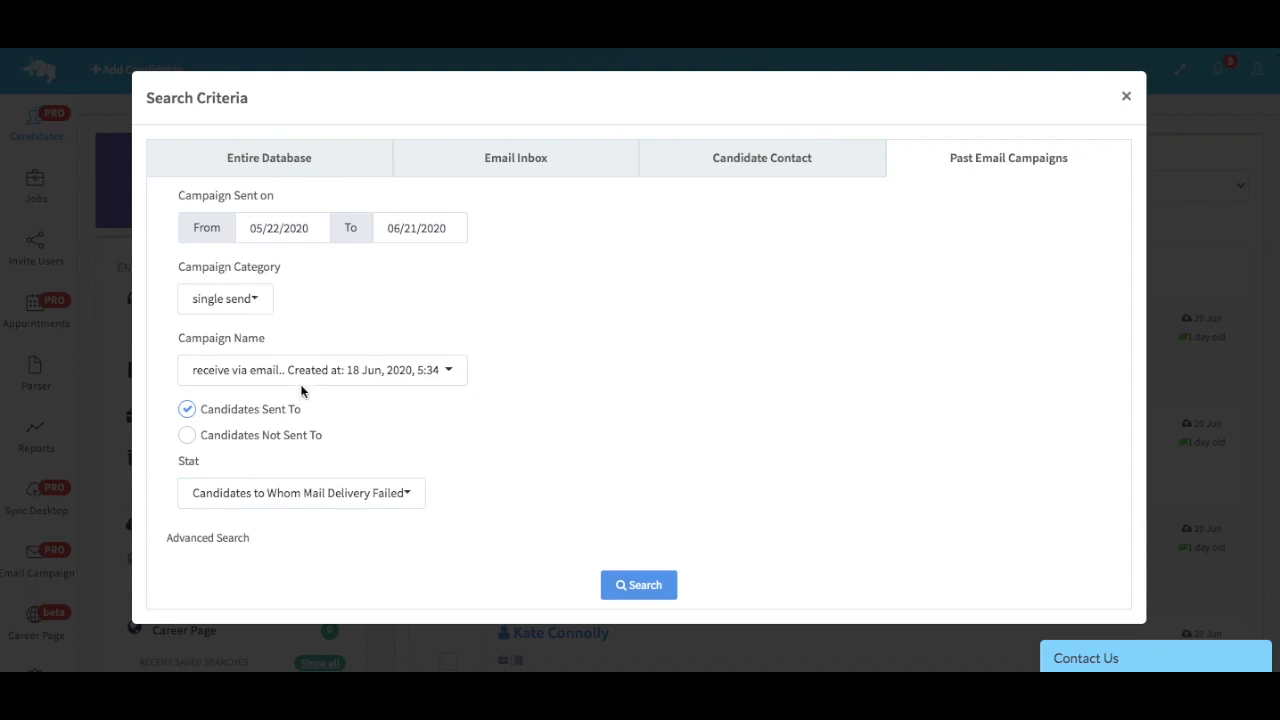
{"action": "left_click", "coordinate": [403, 497]}
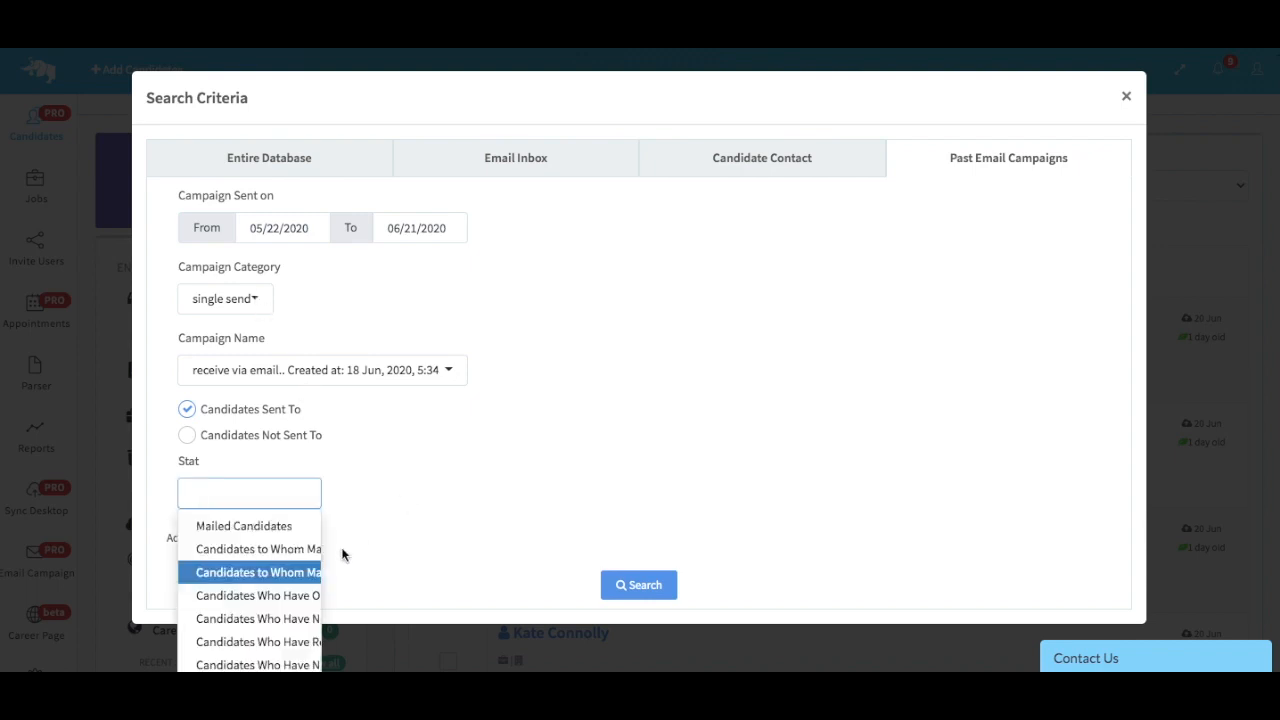
{"action": "left_click", "coordinate": [289, 521]}
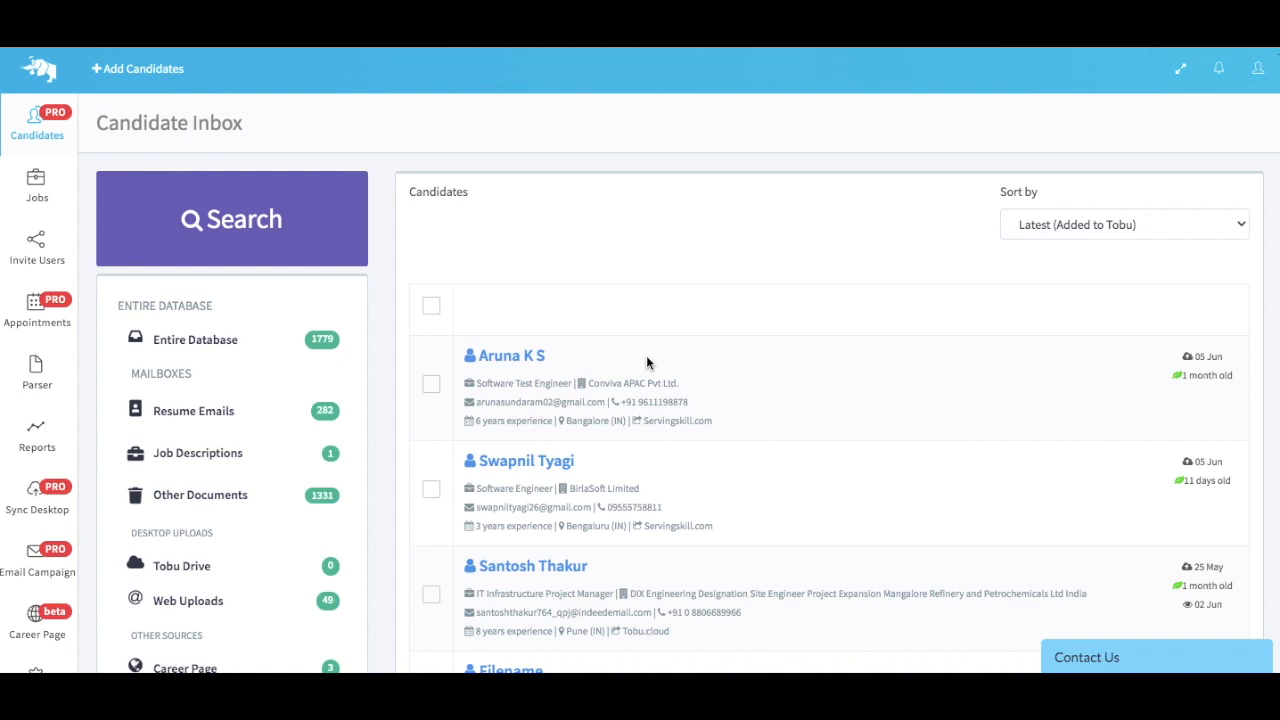
Step: Open the user invitations, review the team mate, vendor, client and referral options, and activate the team mate email field
{"action": "left_click", "coordinate": [38, 245]}
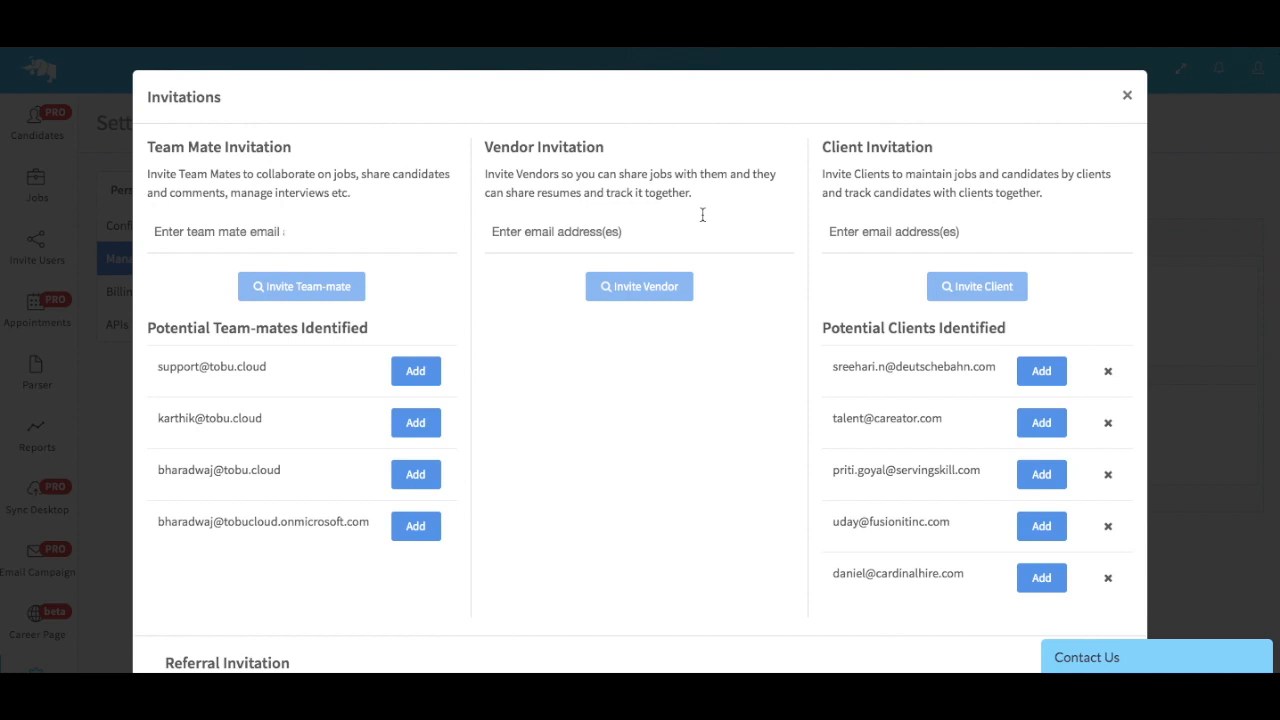
{"action": "scroll", "coordinate": [702, 215], "scroll_direction": "down", "scroll_amount": 3}
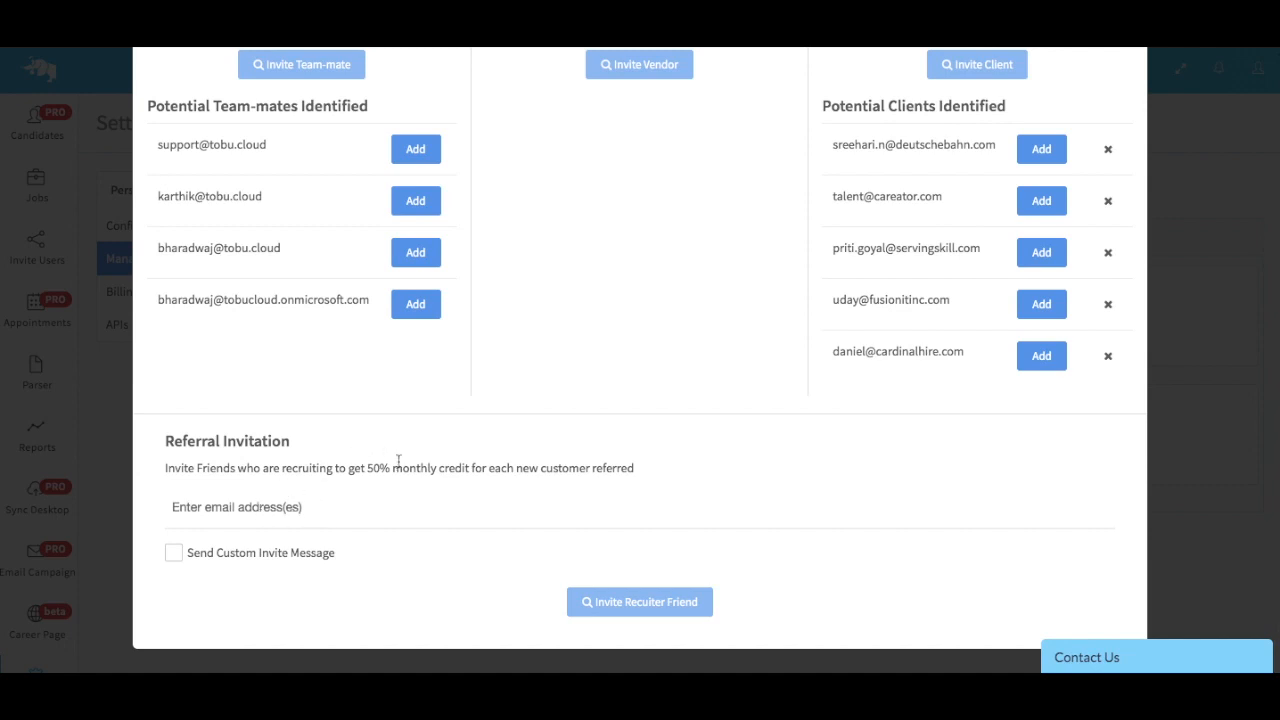
{"action": "scroll", "coordinate": [651, 366], "scroll_direction": "up", "scroll_amount": 3}
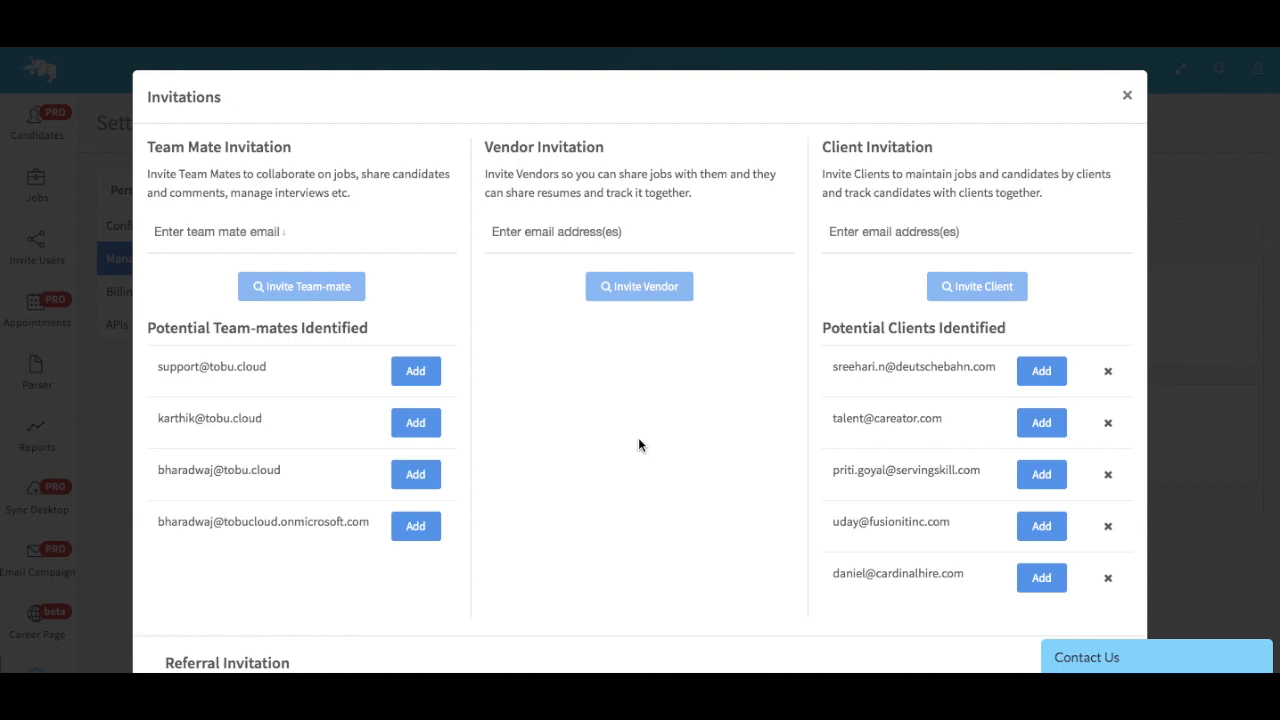
{"action": "left_click", "coordinate": [176, 231]}
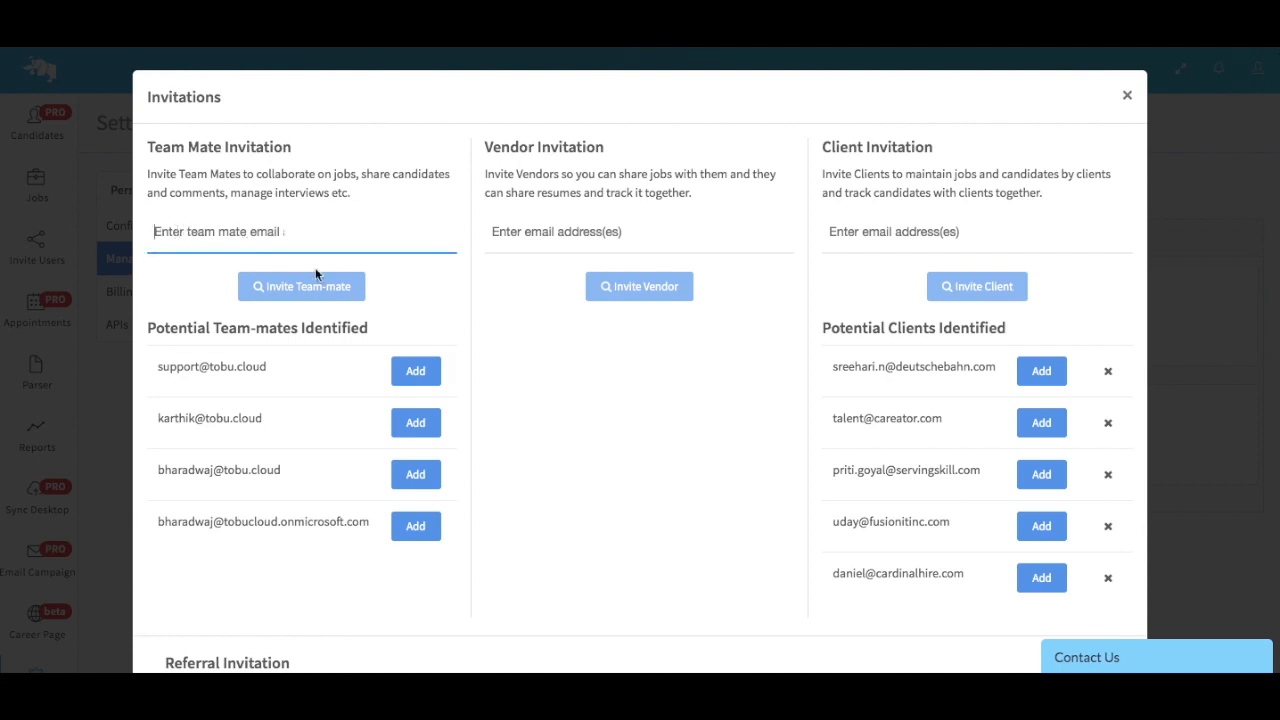